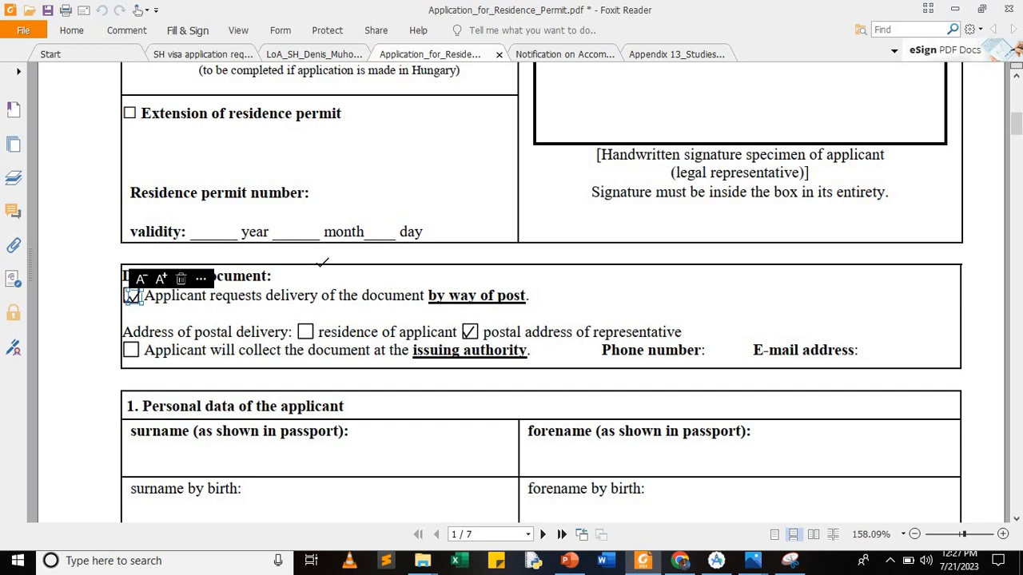
Step: Bring up the Fill & Sign tools for the residence permit form
left_click(191, 32)
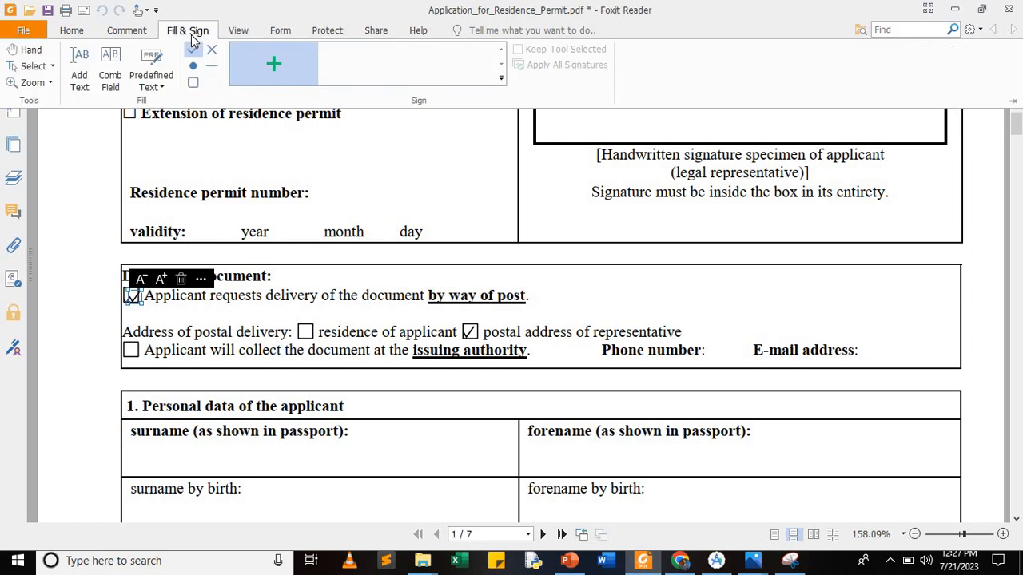
Step: Add a text box in the Delivery section reading 'Ministry of Education & Sports'
left_click(78, 64)
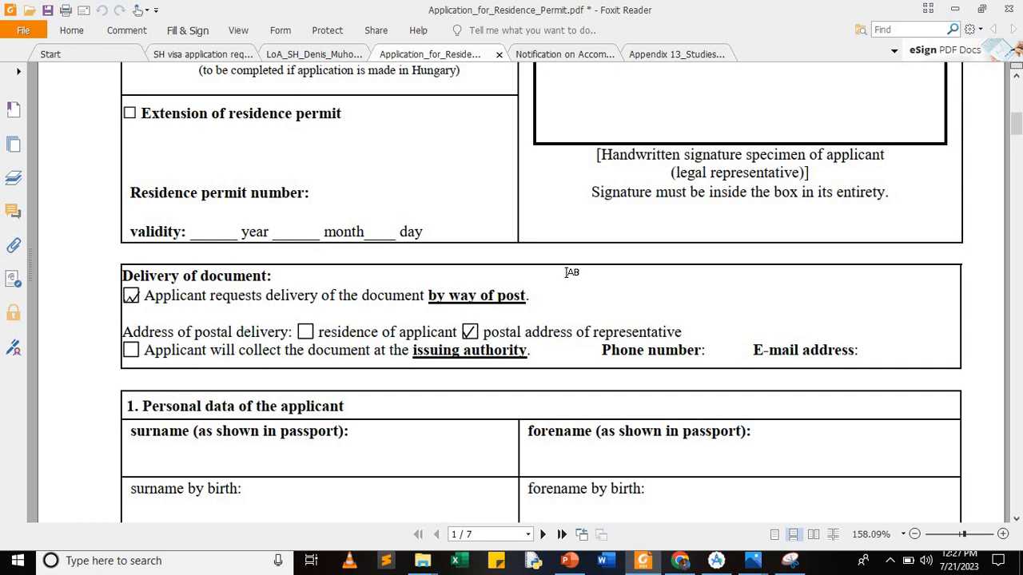
left_click(566, 276)
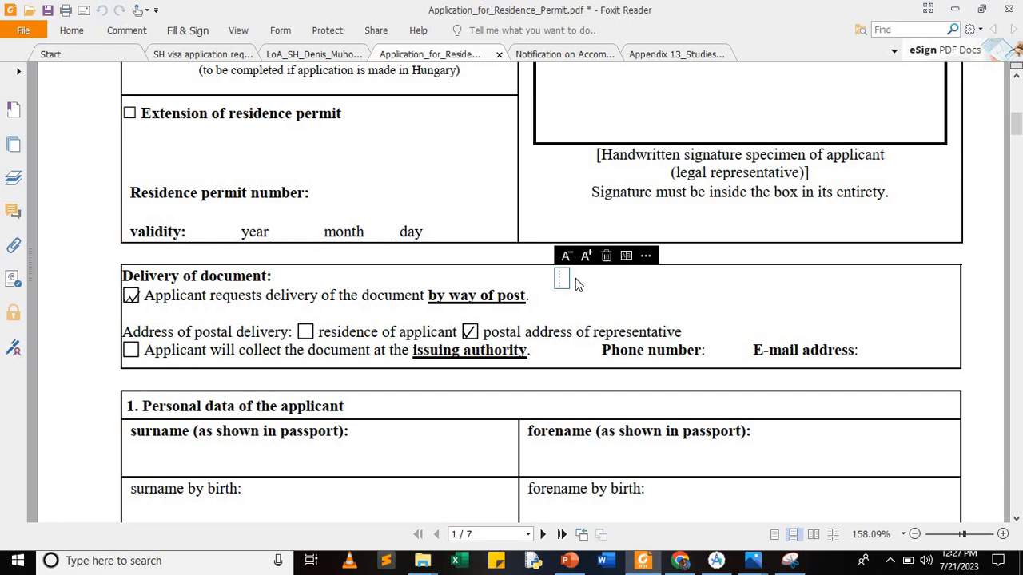
type("Ministry of Ed")
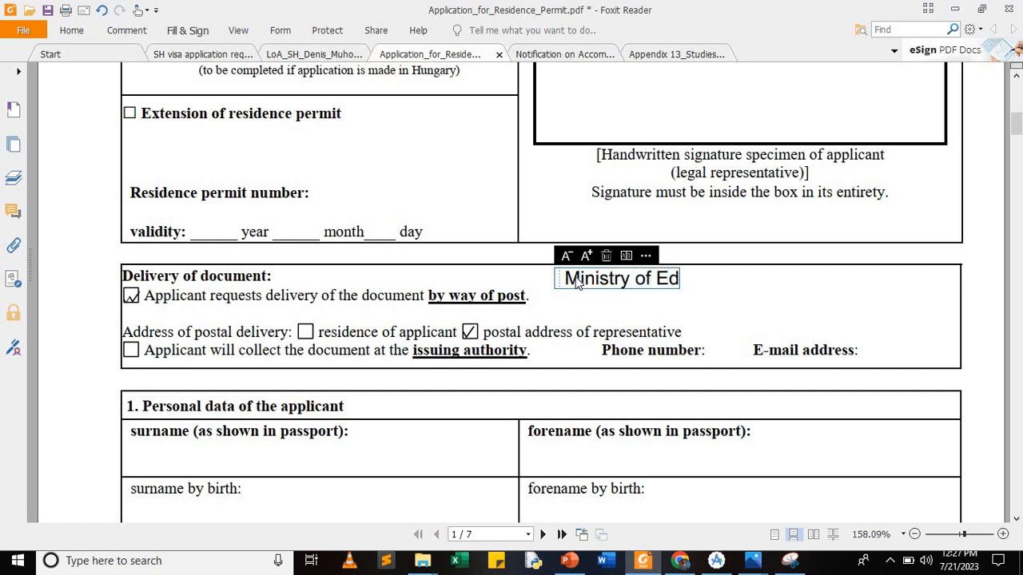
type("ucati")
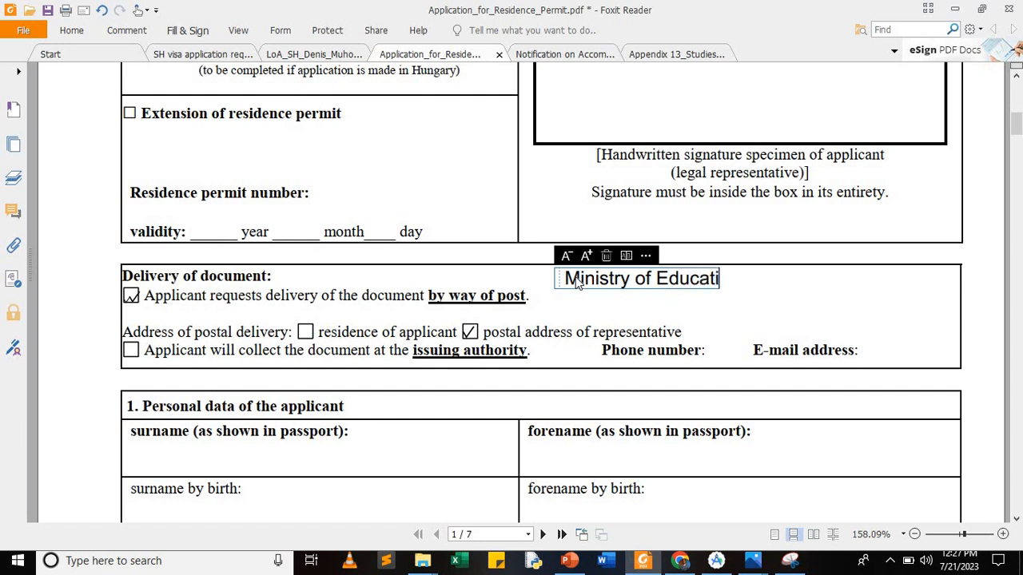
type("on & Spor")
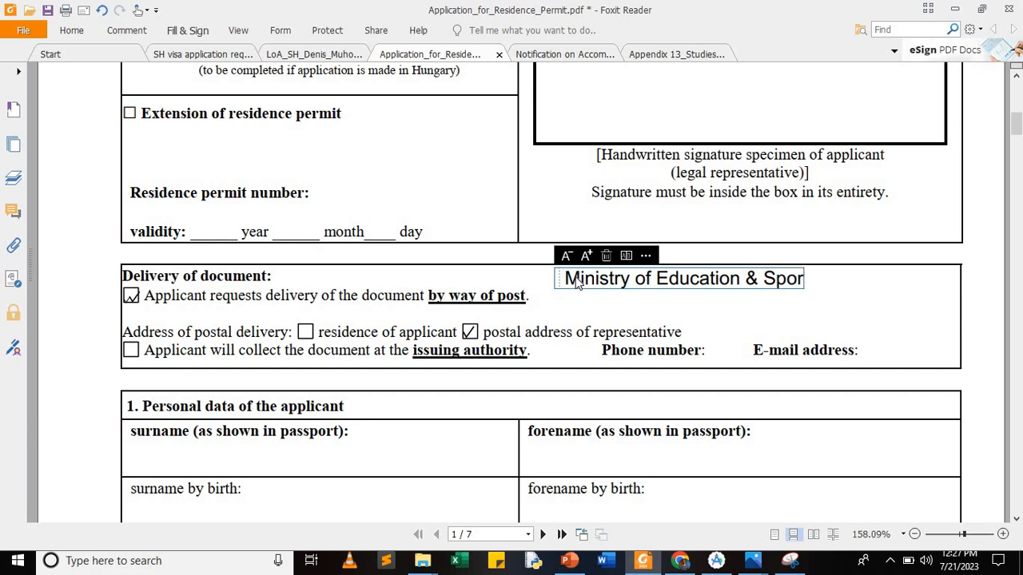
type("ts, uganda\\")
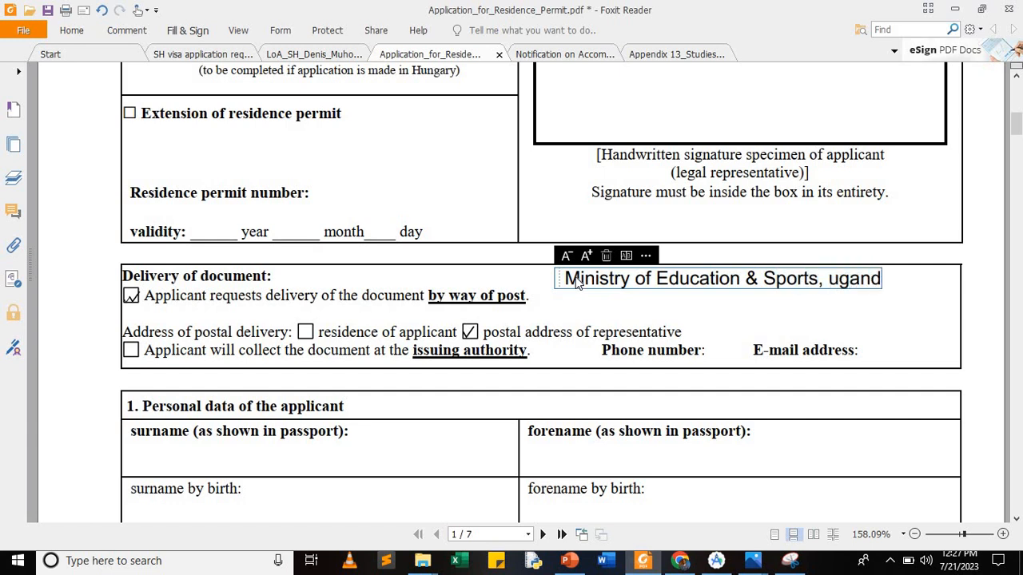
key("BackSpace")
key("BackSpace")
key("BackSpace")
key("BackSpace")
key("BackSpace")
key("BackSpace")
key("BackSpace")
key("BackSpace")
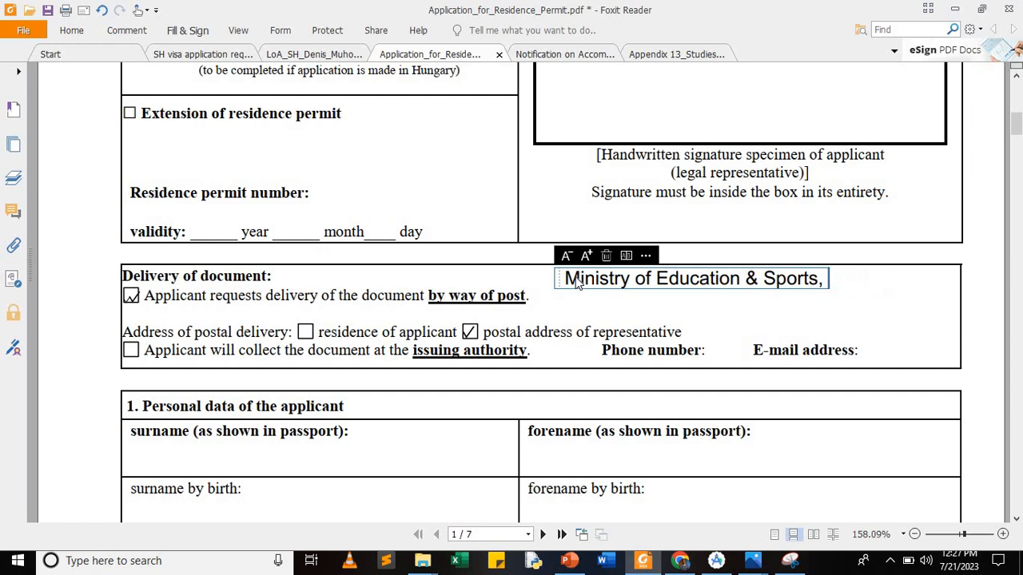
key("Return")
Step: Add the address lines 'P.O Box xxxxx' and 'Kampala, Uganda' with a capital K
type("P>o")
key("BackSpace")
key("BackSpace")
type(".O")
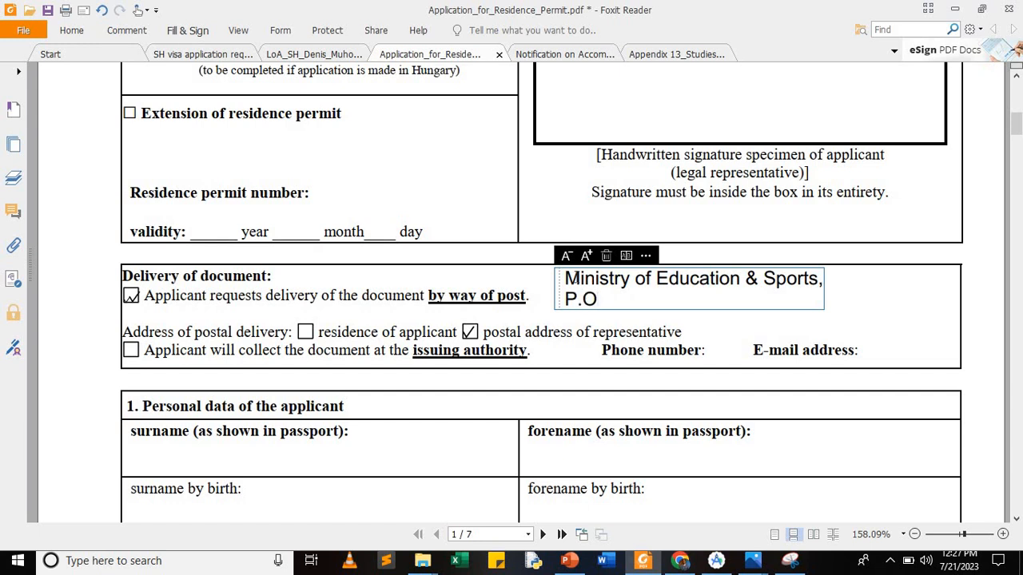
type(" Box xxxxx,")
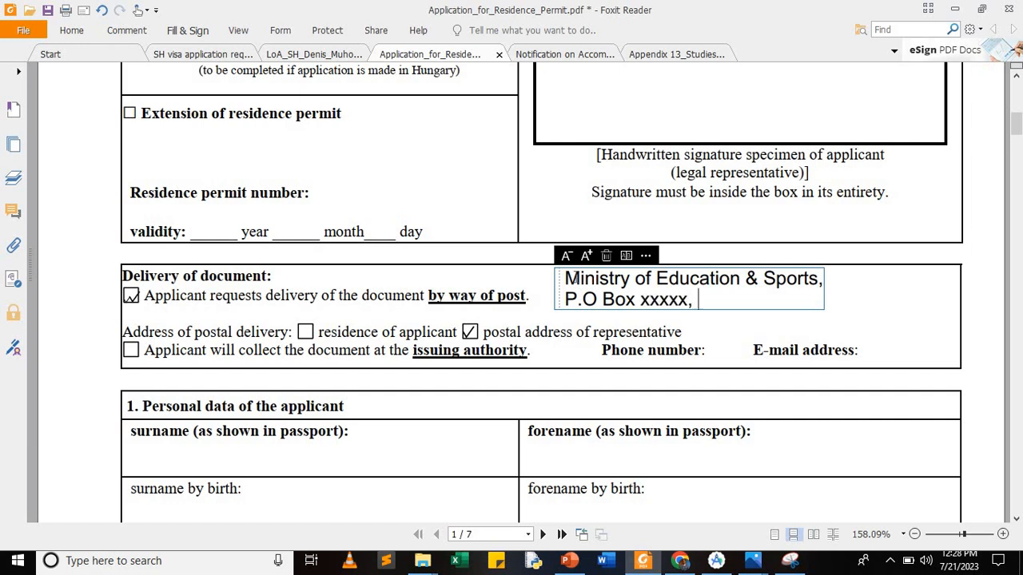
key("Return")
type("ka")
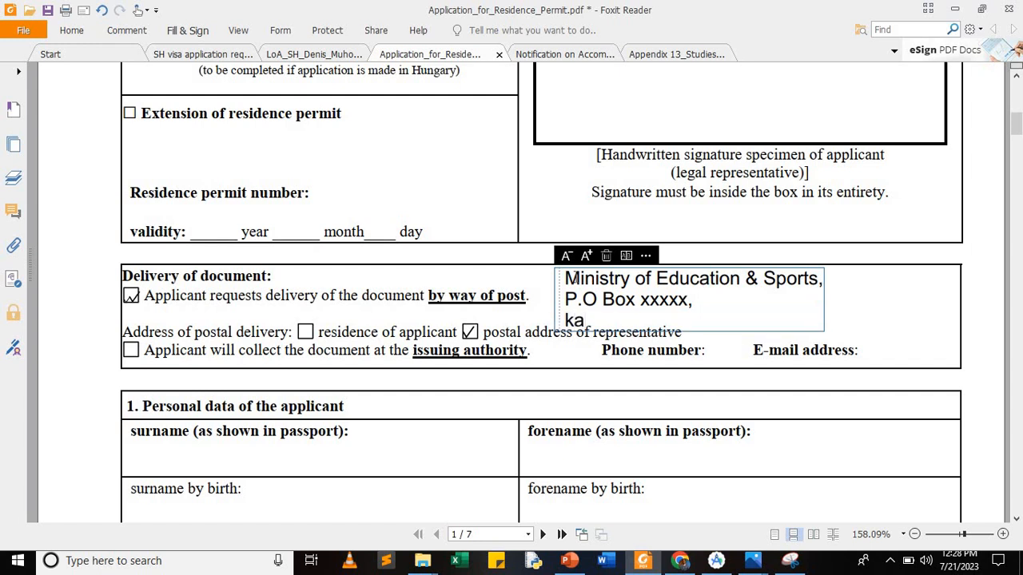
type("mpala")
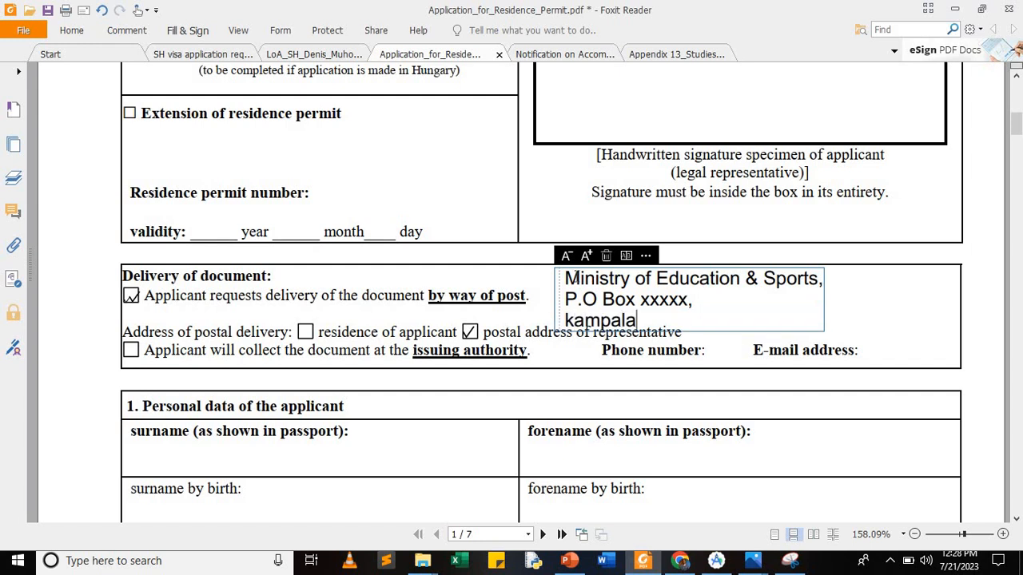
type(", Uganda")
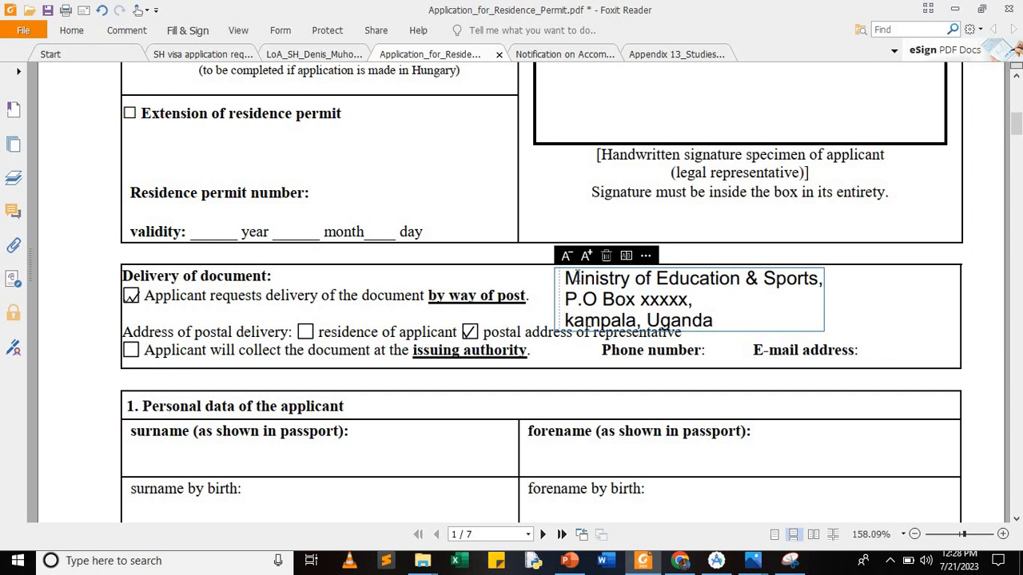
key("Left")
key("Left")
key("Left")
key("Left")
key("Left")
key("Left")
key("Left")
key("Left")
key("Left")
key("Left")
key("Left")
key("Left")
key("Left")
key("Left")
key("Left")
key("Delete")
type("K")
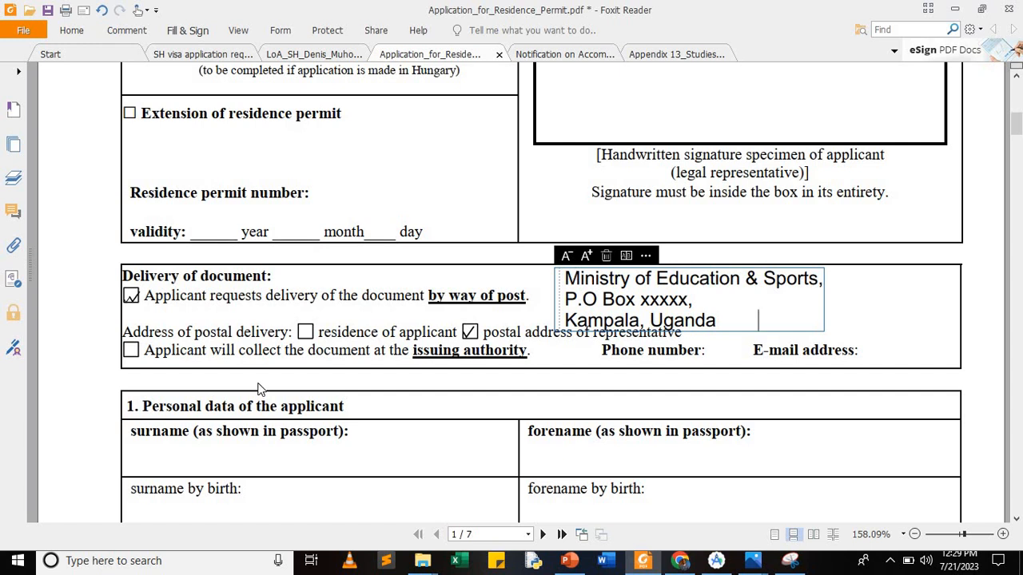
scroll(348, 371, "down", 2)
scroll(336, 370, "down", 1)
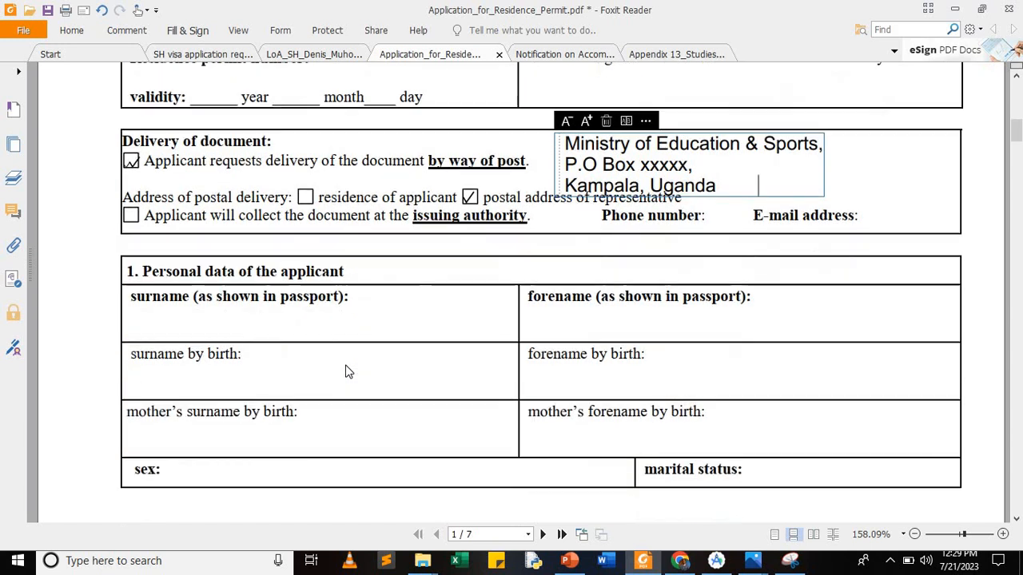
left_click(214, 326)
left_click(128, 318)
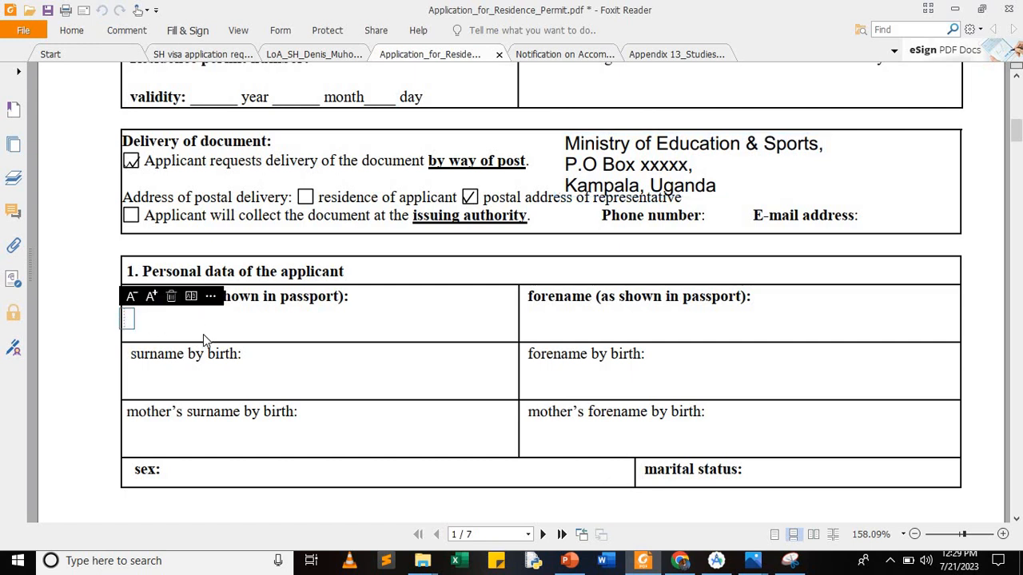
type("muhoozi")
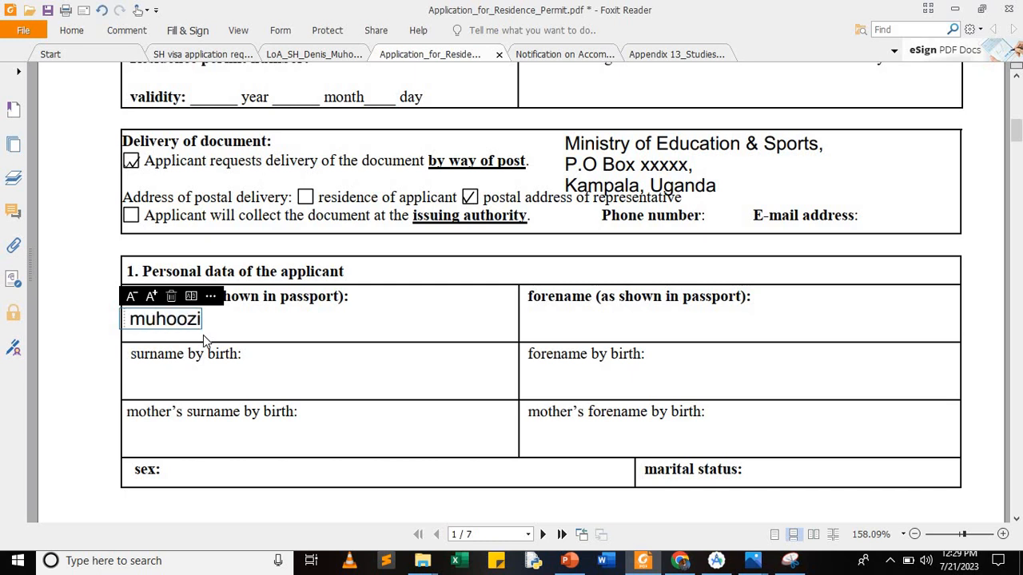
key("BackSpace")
key("BackSpace")
key("BackSpace")
key("BackSpace")
key("BackSpace")
key("BackSpace")
key("BackSpace")
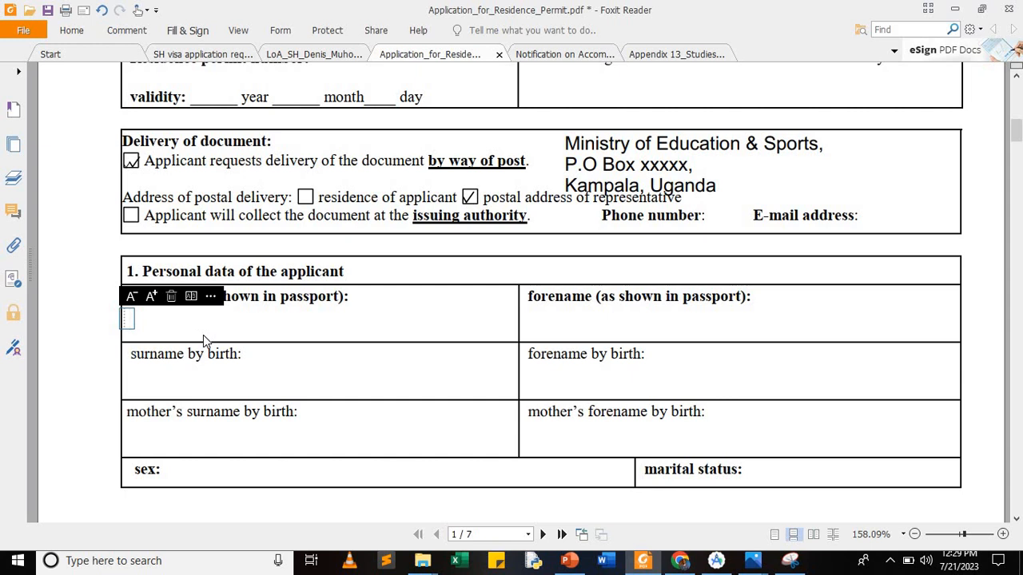
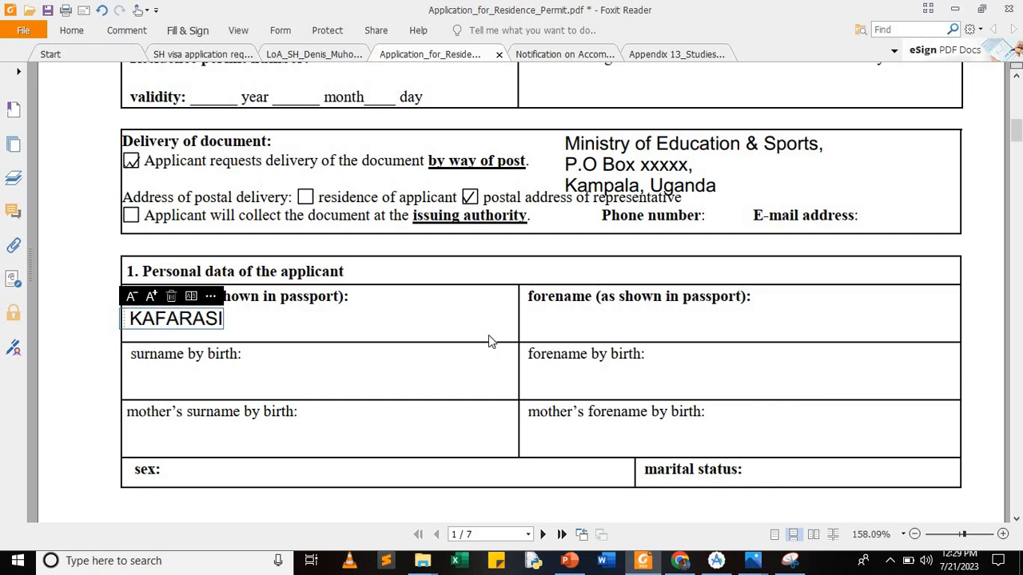
left_click(543, 324)
left_click(532, 325)
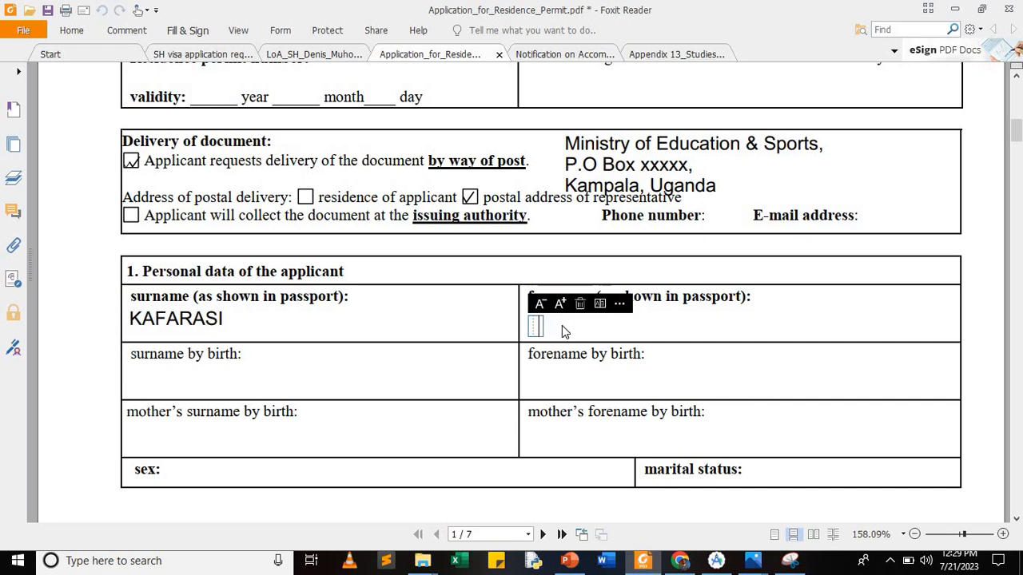
left_click(141, 377)
left_click(141, 379)
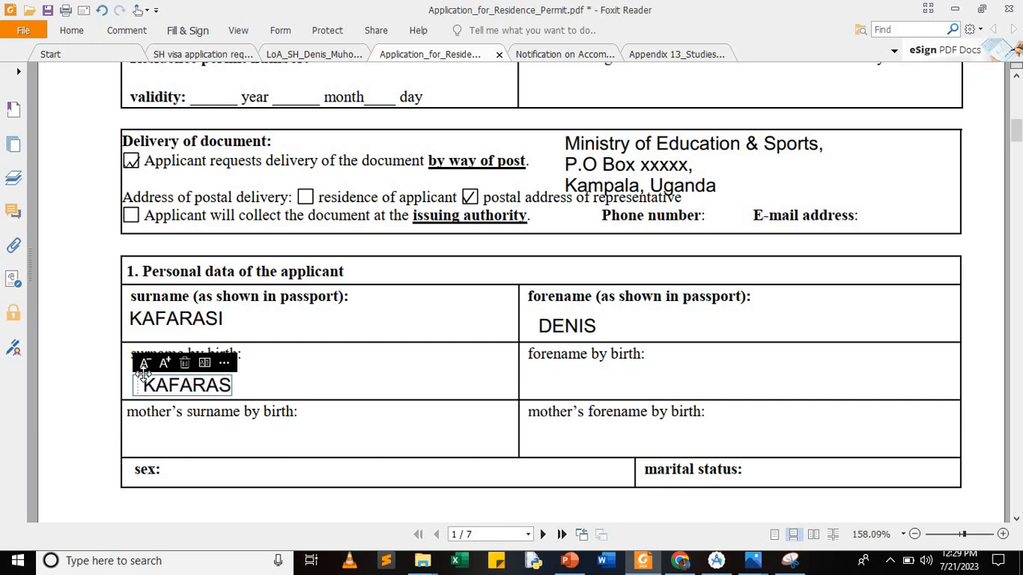
left_click(547, 385)
left_click(542, 384)
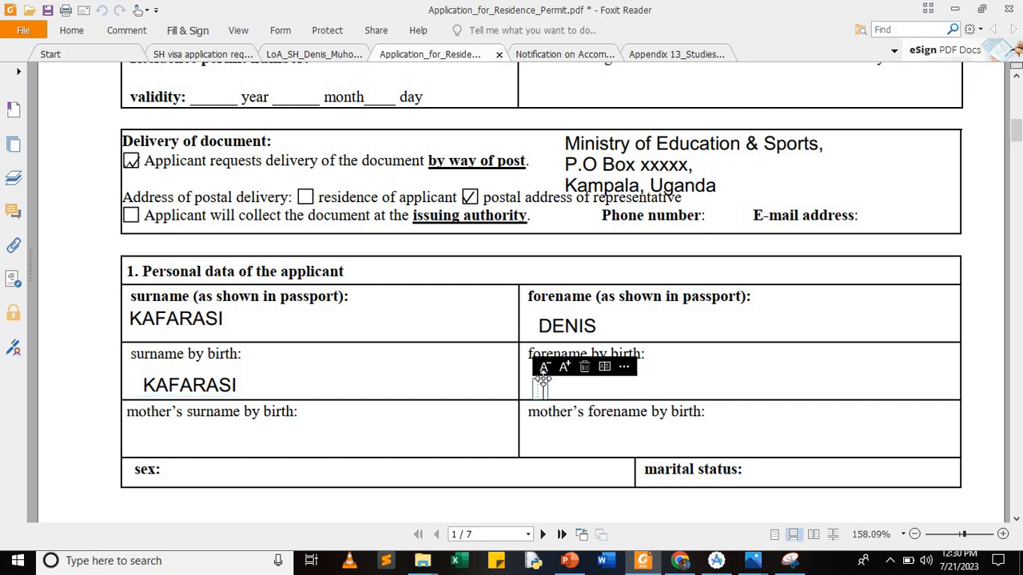
left_click(164, 440)
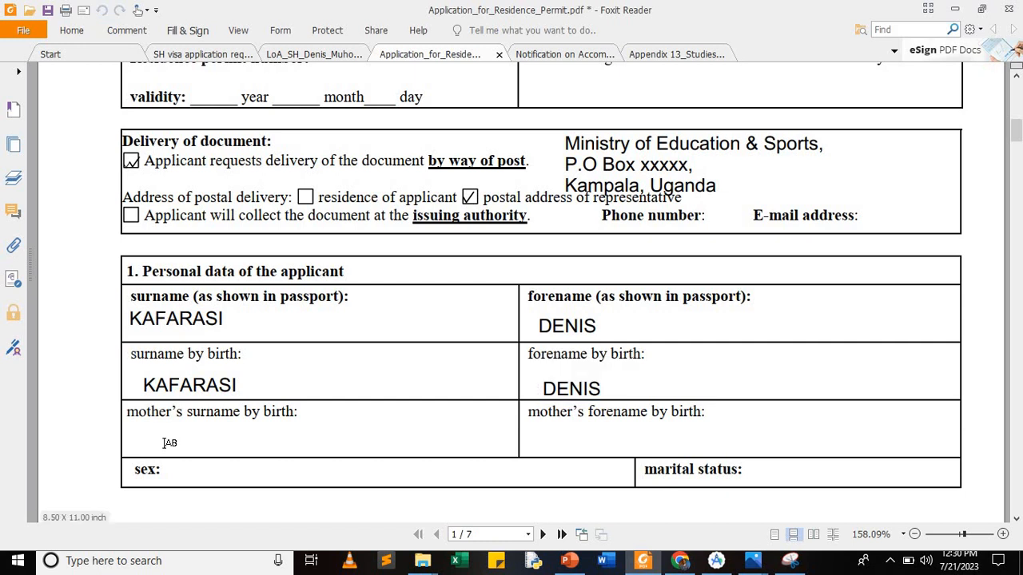
left_click(162, 440)
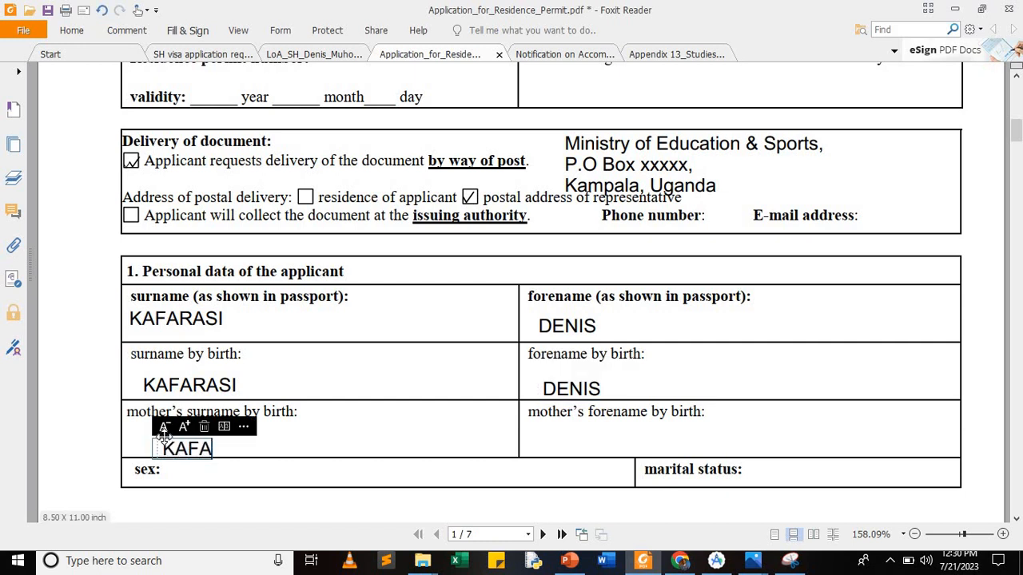
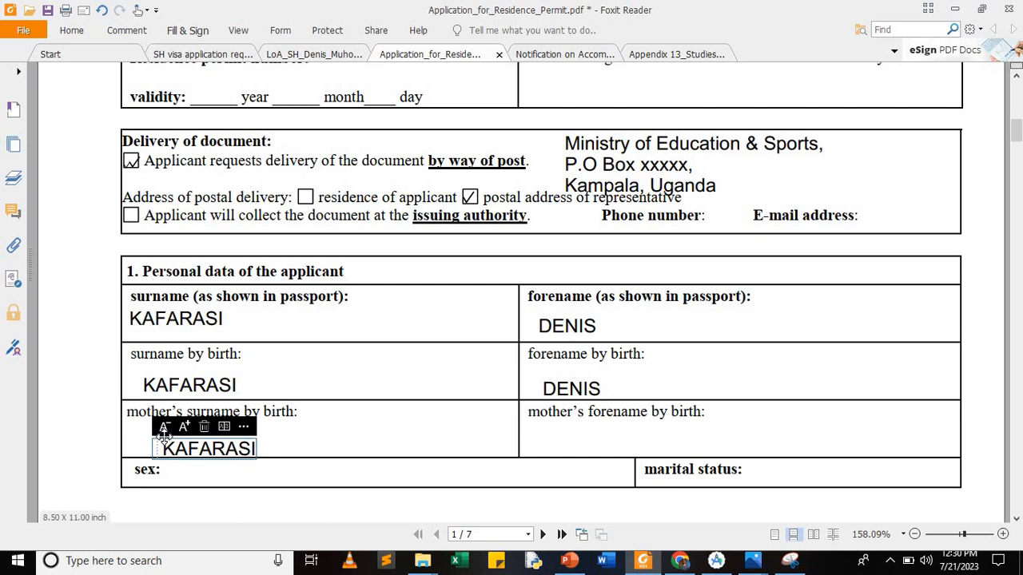
left_click(564, 442)
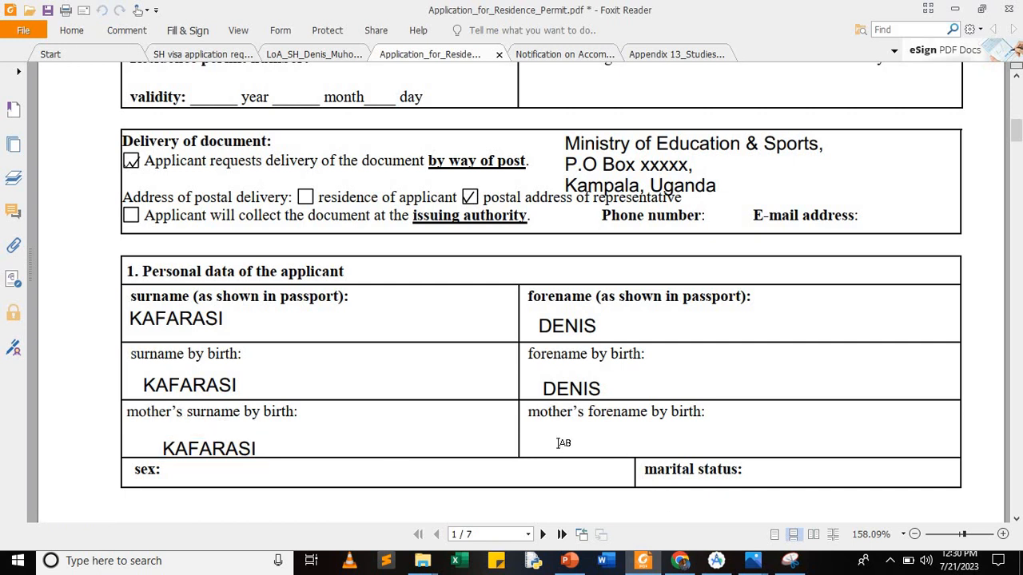
left_click(554, 445)
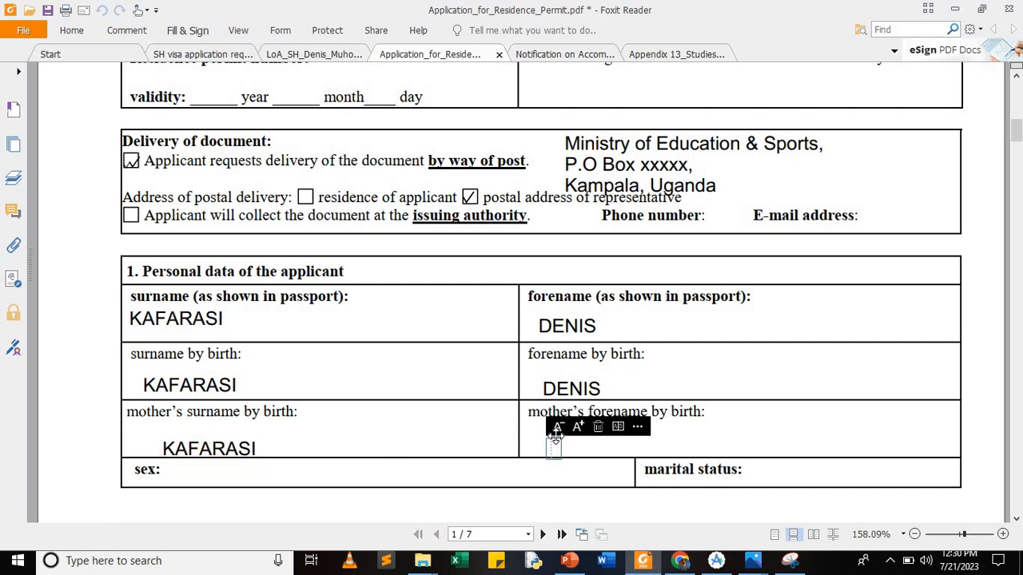
type("PHOEBE")
Step: Tick the male and married boxes with check marks, shrinking the male tick slightly
scroll(368, 417, "down", 1)
scroll(368, 418, "down", 5)
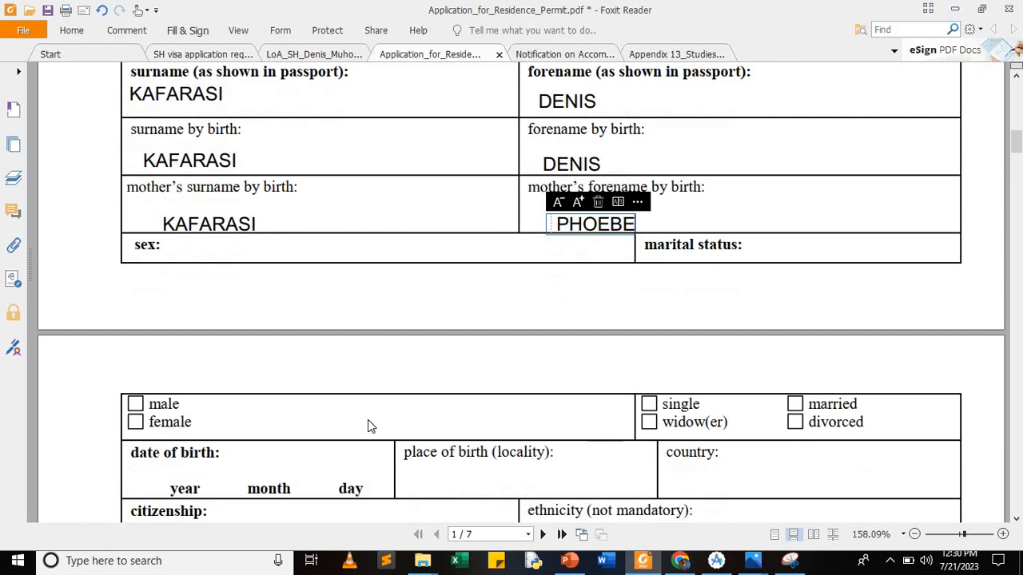
scroll(367, 421, "down", 1)
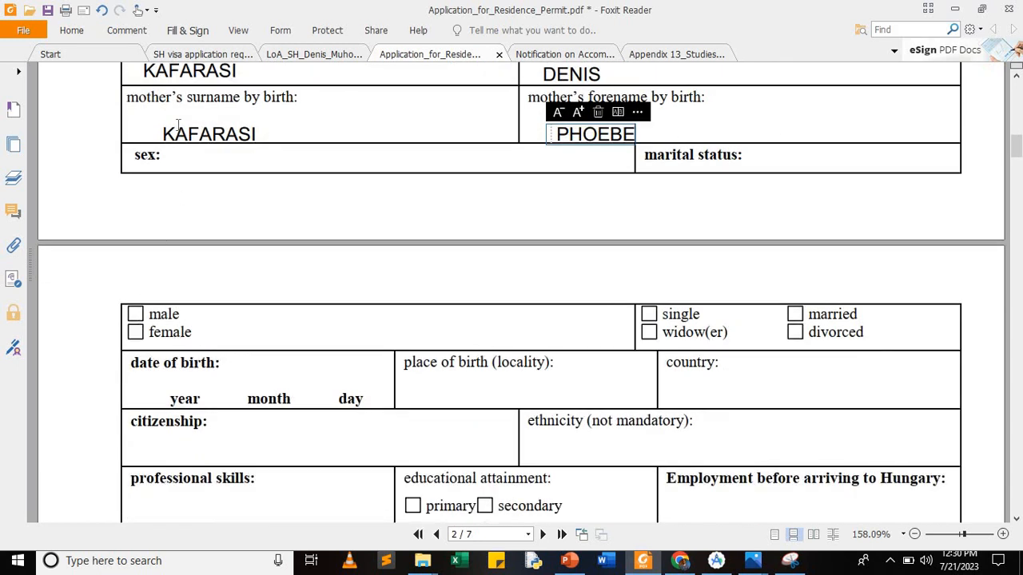
left_click(188, 30)
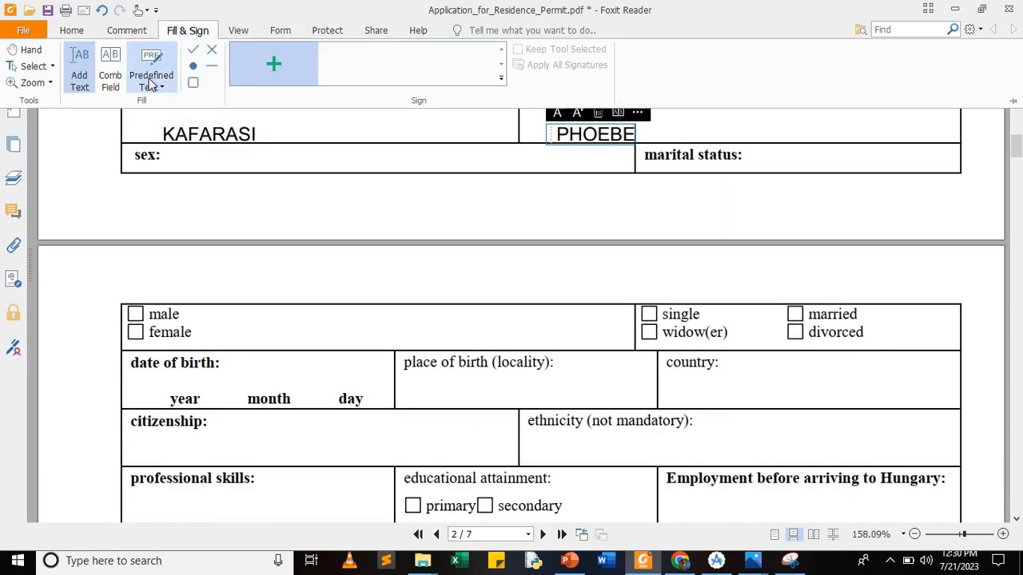
left_click(193, 50)
left_click(135, 314)
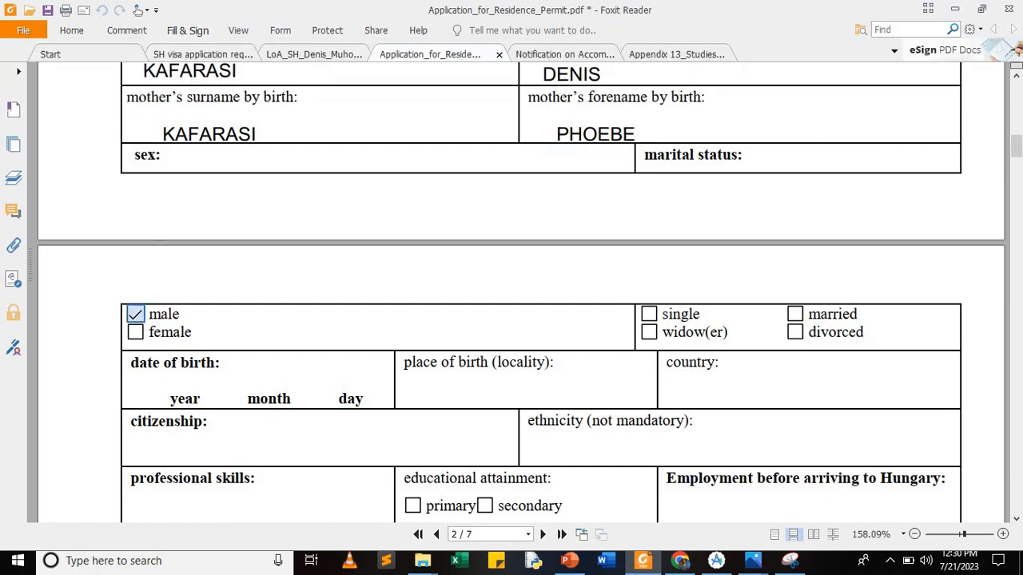
left_click(135, 315)
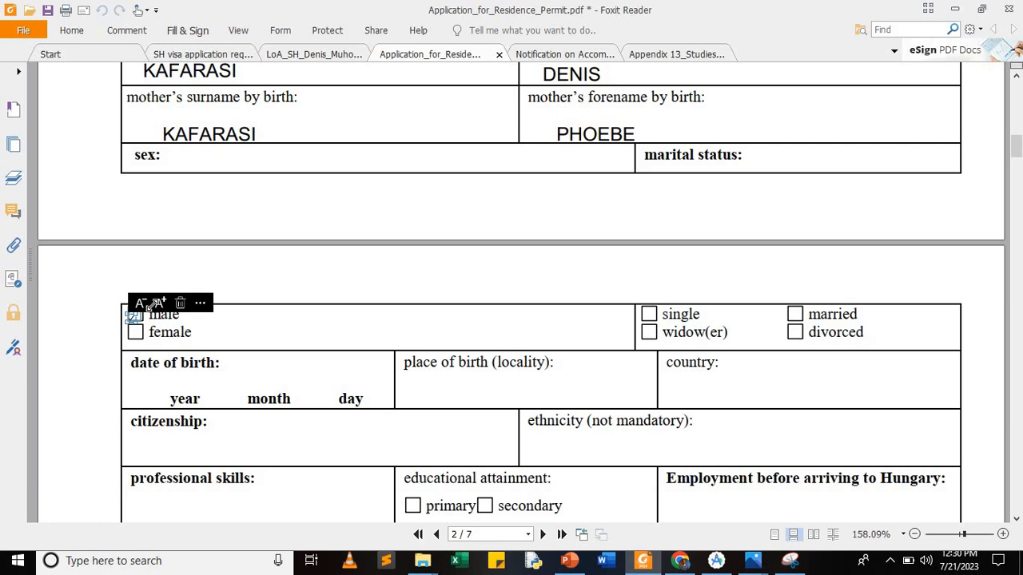
mouse_move(162, 308)
left_mouse_down()
mouse_move(170, 310)
mouse_move(142, 309)
left_mouse_up()
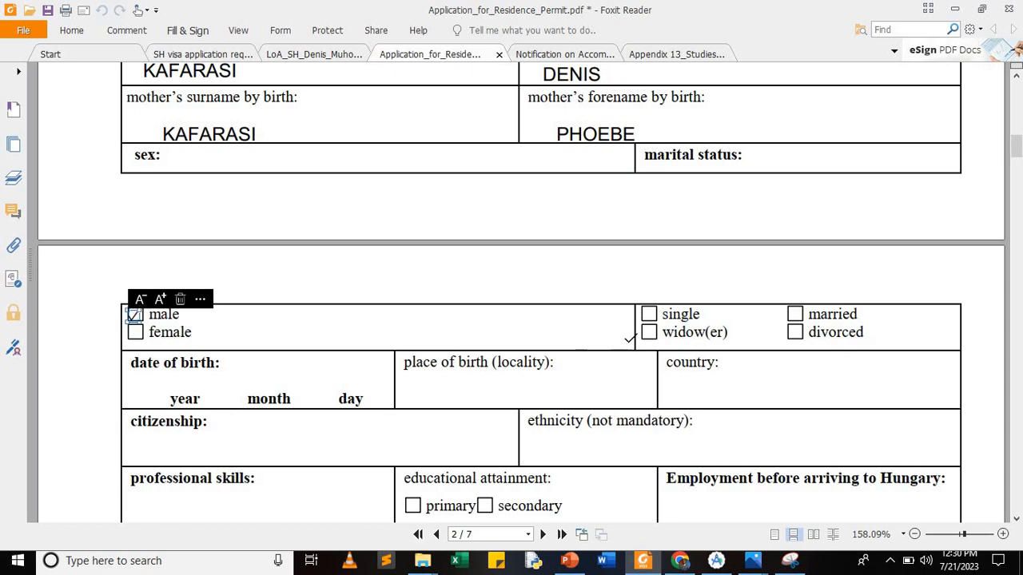
left_click(794, 314)
left_click(794, 315)
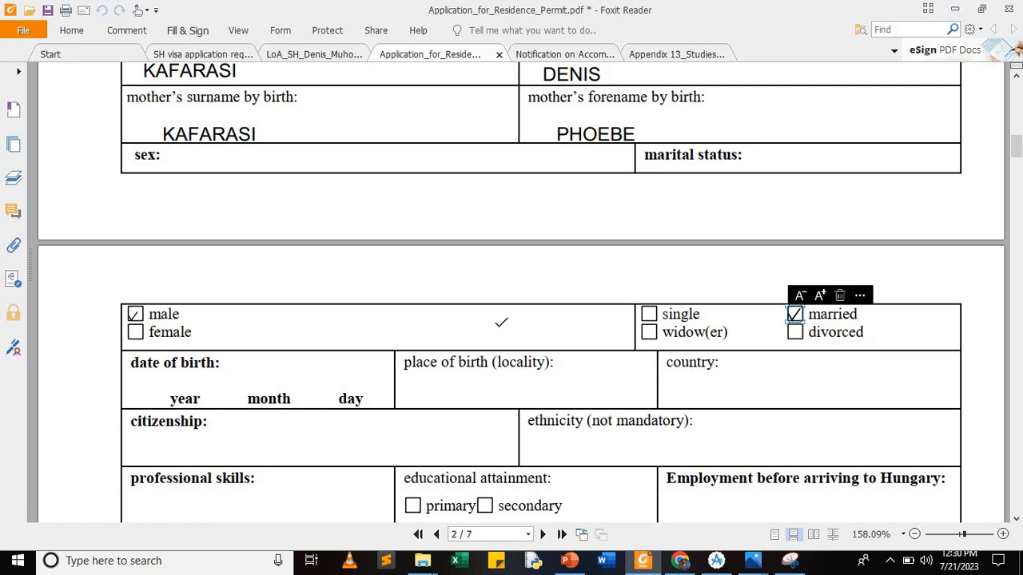
Step: Tick tertiary education, removing the accidental secondary education check
scroll(501, 322, "down", 2)
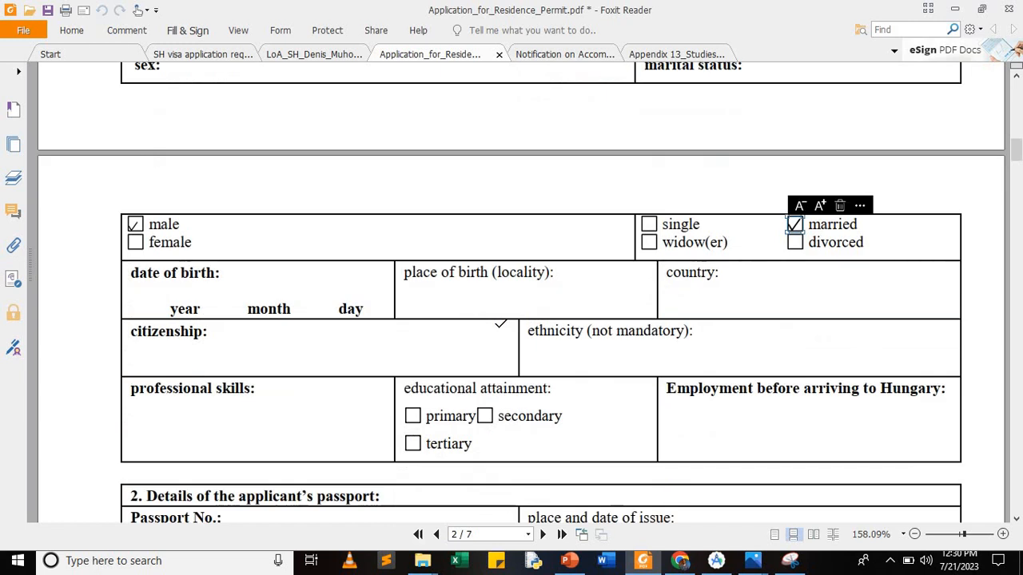
scroll(499, 324, "down", 1)
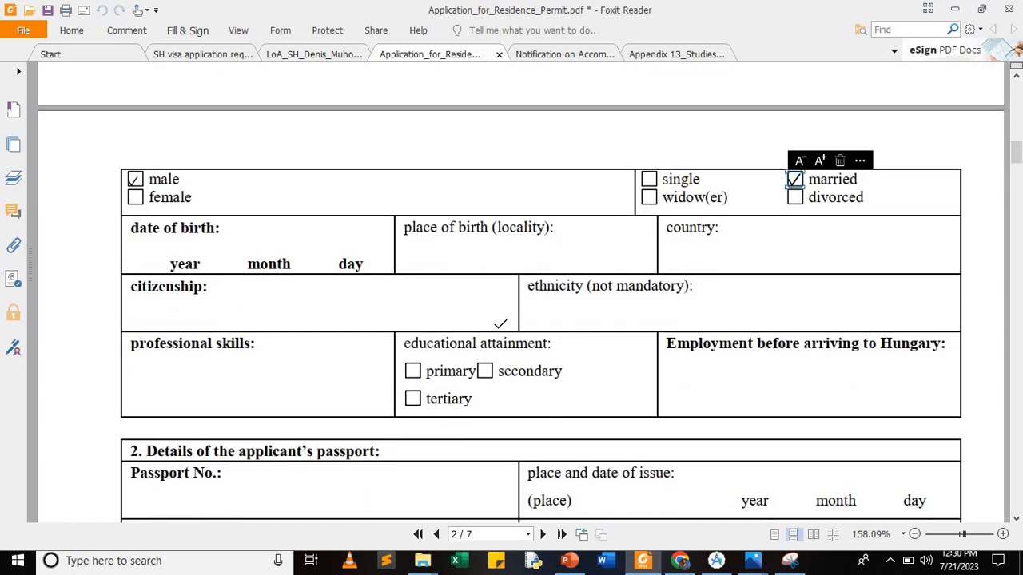
scroll(501, 324, "down", 1)
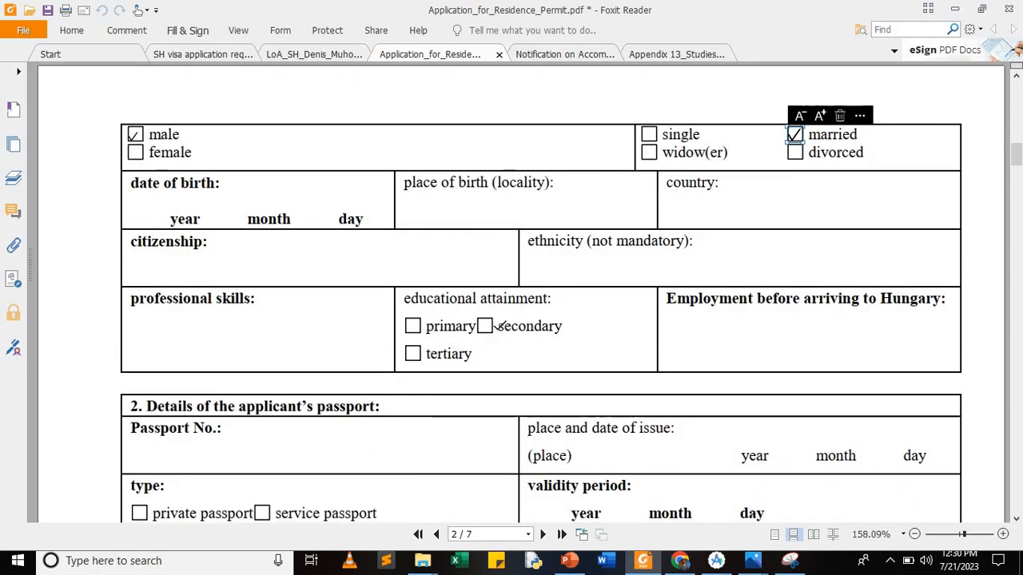
left_click(486, 326)
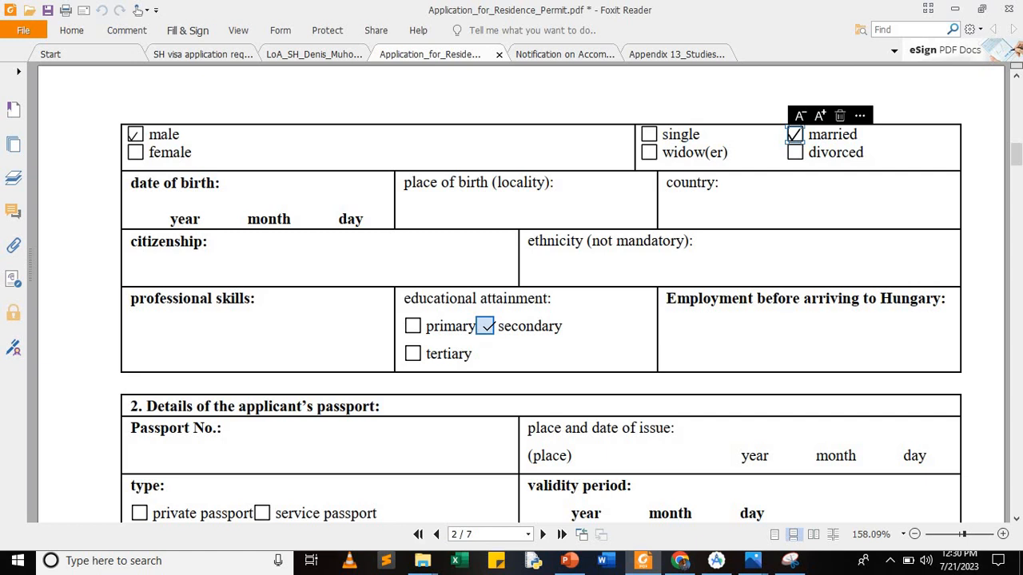
left_click(485, 326)
left_click(412, 353)
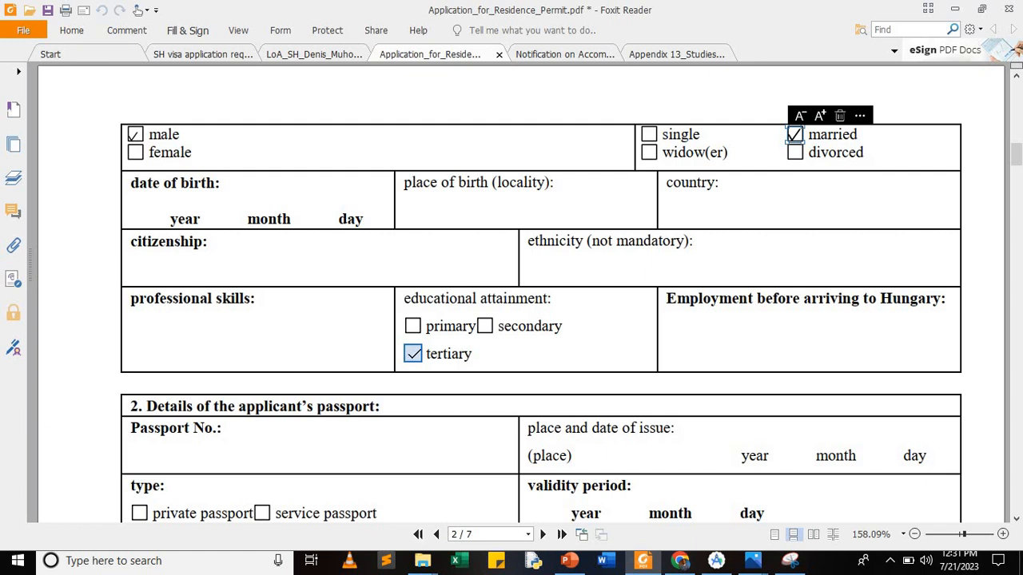
left_click(412, 353)
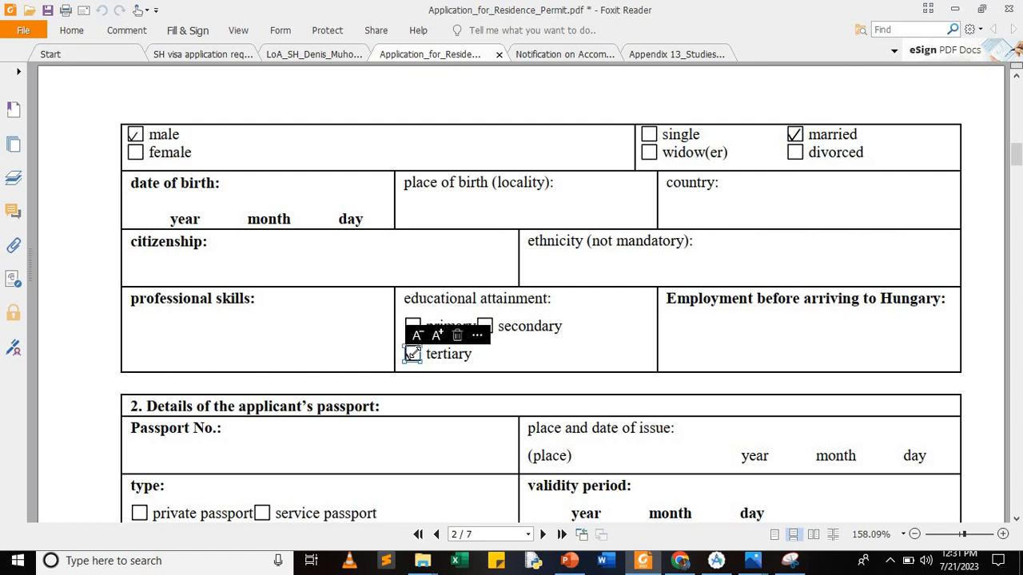
Step: Tick the private passport box and scroll down through sections 3 and 4
scroll(349, 375, "down", 3)
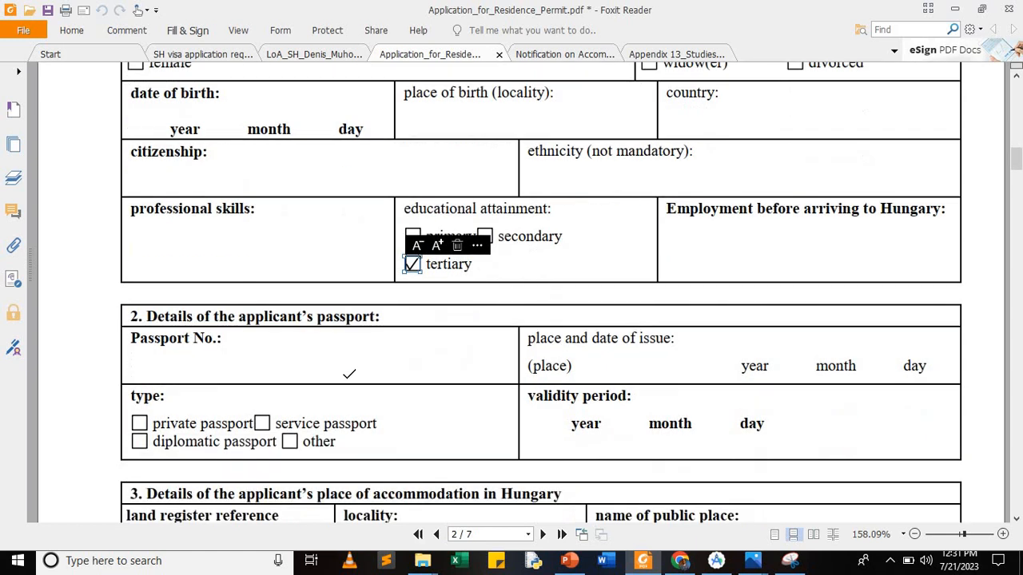
scroll(349, 375, "down", 3)
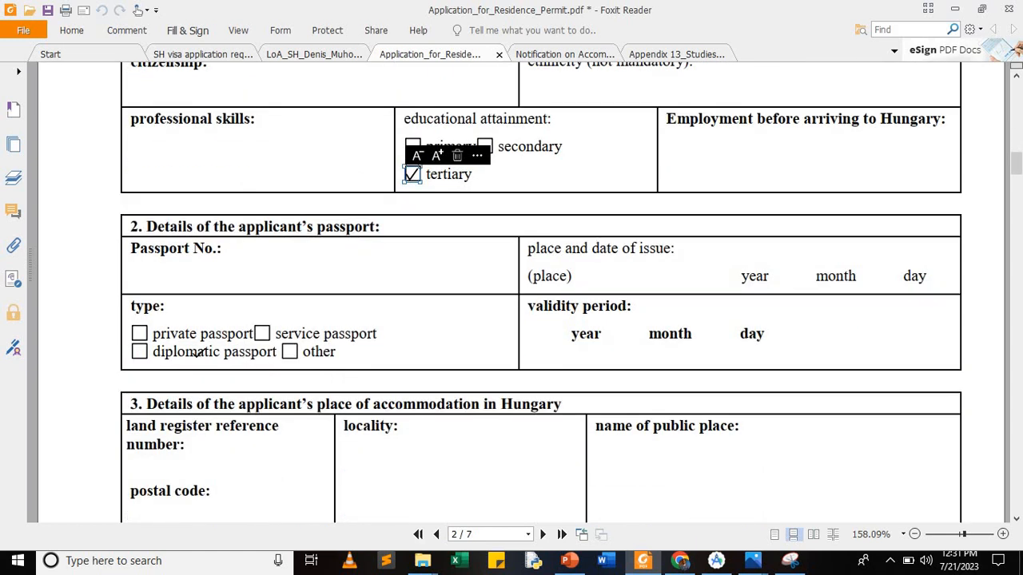
left_click(140, 333)
left_click(139, 333)
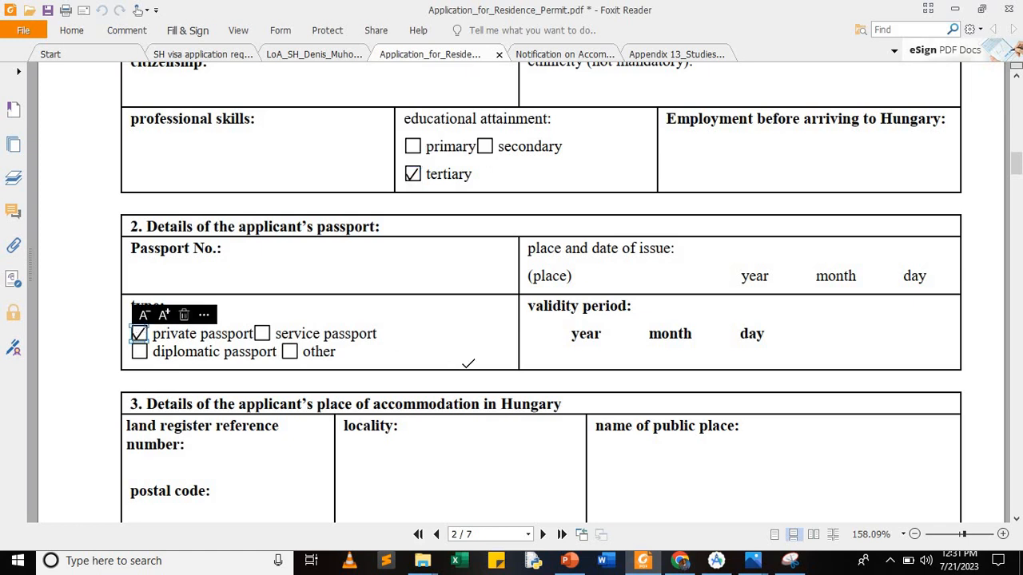
scroll(468, 363, "down", 2)
scroll(467, 363, "down", 3)
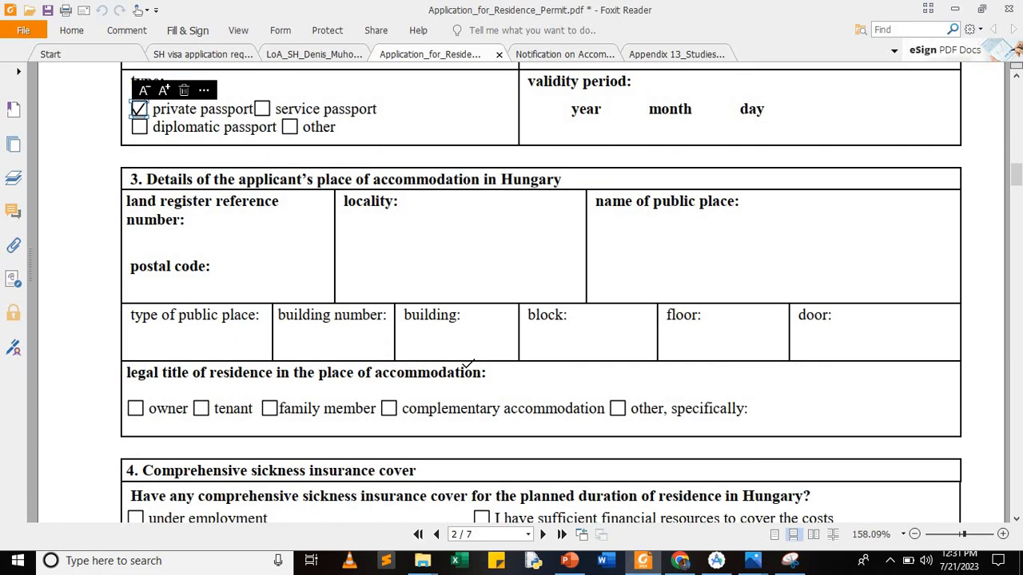
scroll(467, 364, "down", 1)
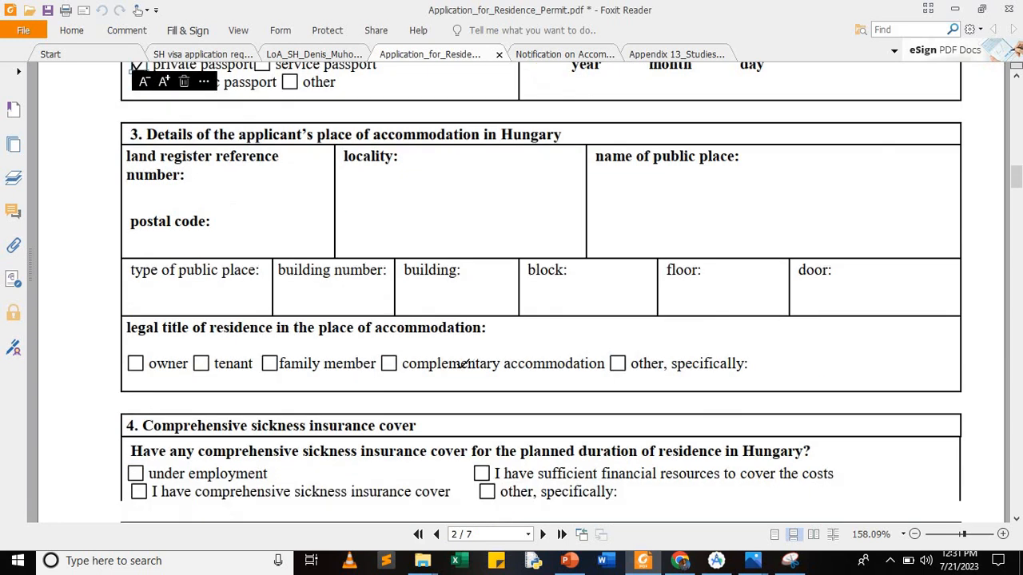
left_click(618, 363)
scroll(493, 364, "down", 2)
scroll(491, 364, "down", 1)
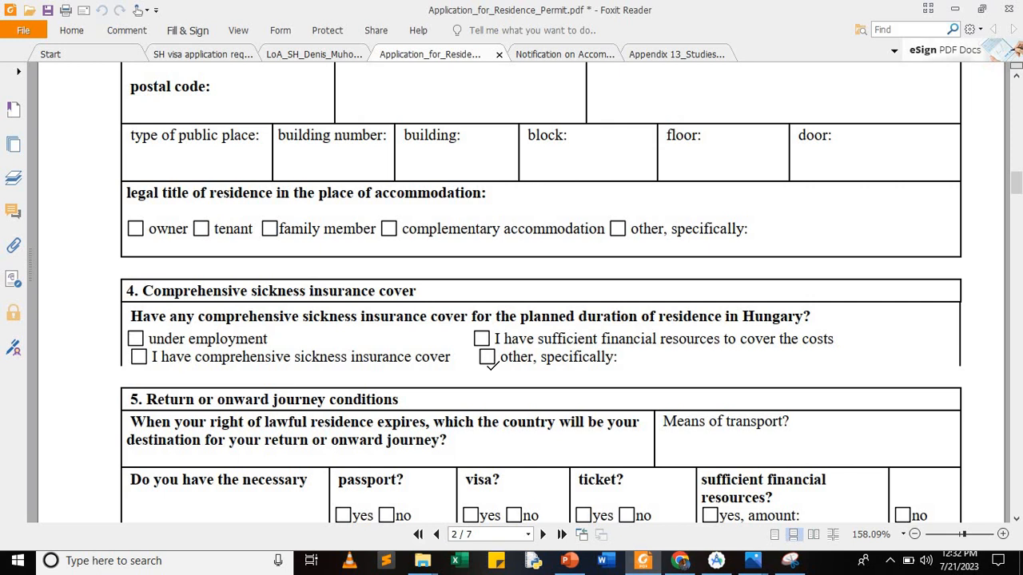
Step: Read through the university acceptance letter in its tab
left_click(297, 52)
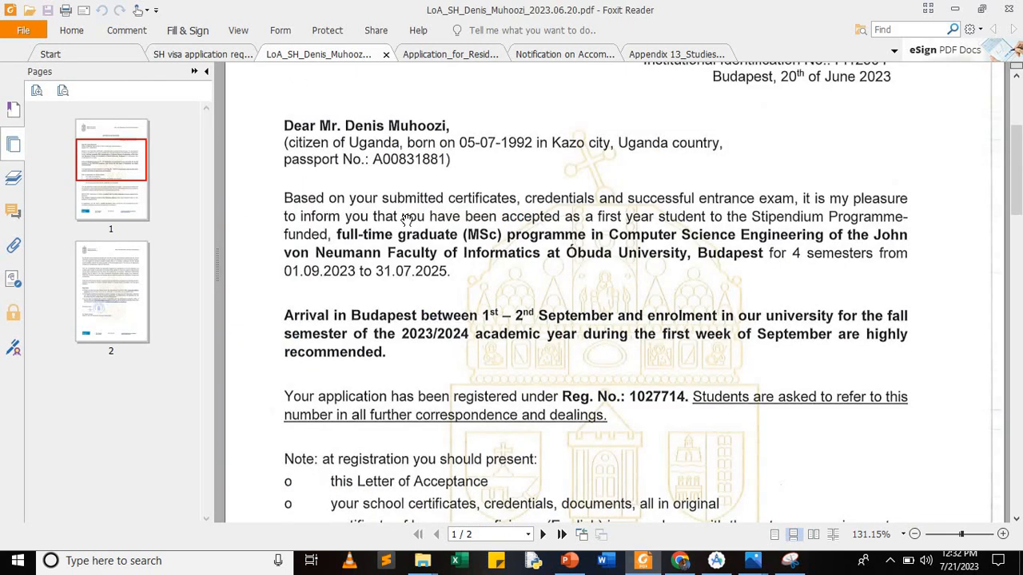
scroll(406, 218, "down", 5)
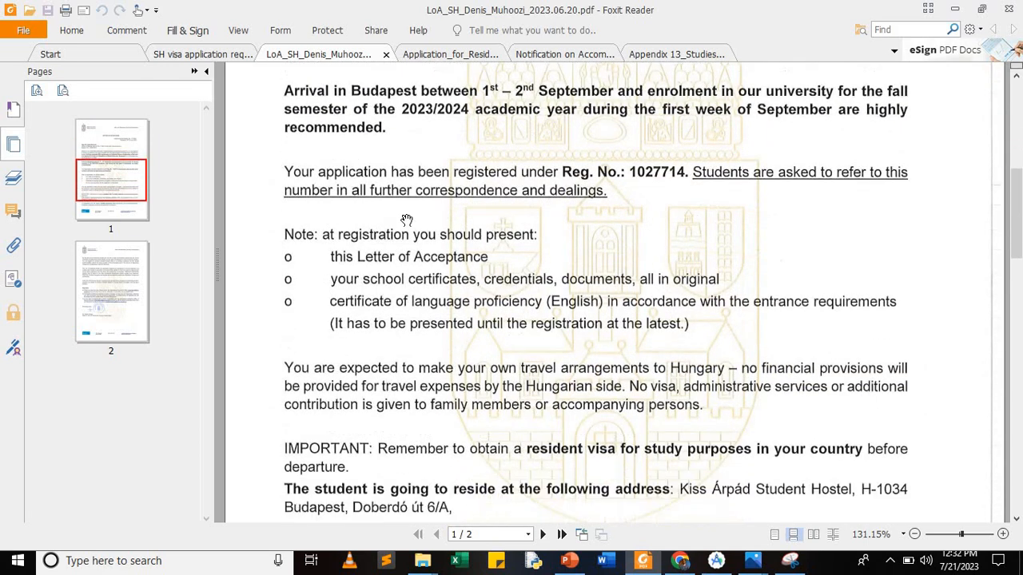
scroll(406, 218, "down", 4)
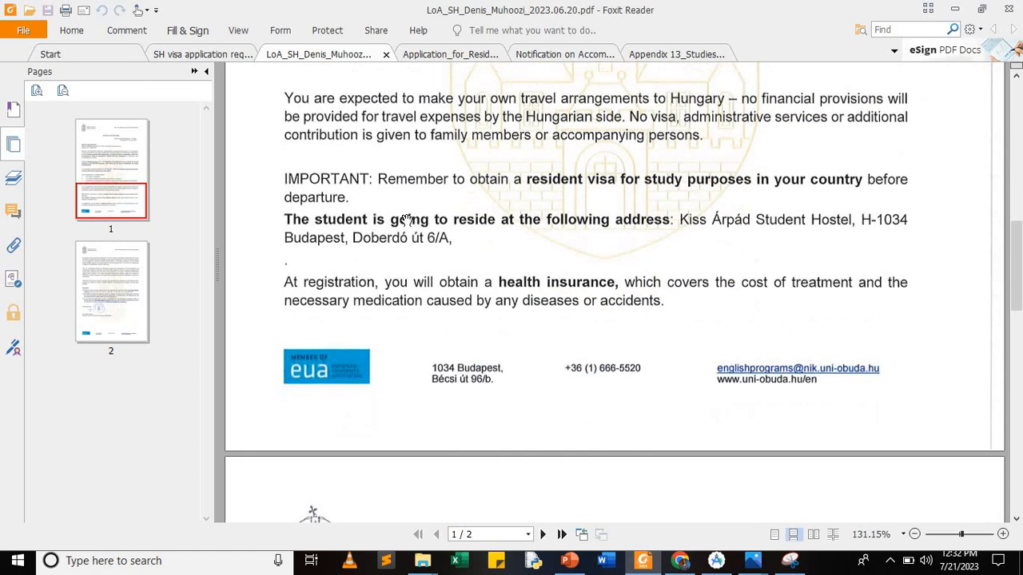
scroll(406, 219, "down", 7)
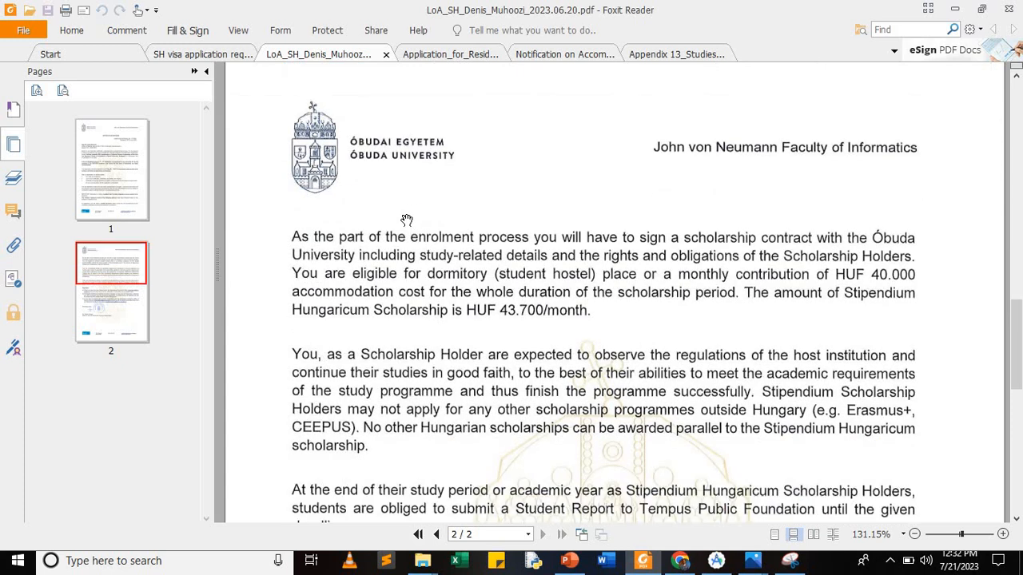
scroll(406, 219, "down", 6)
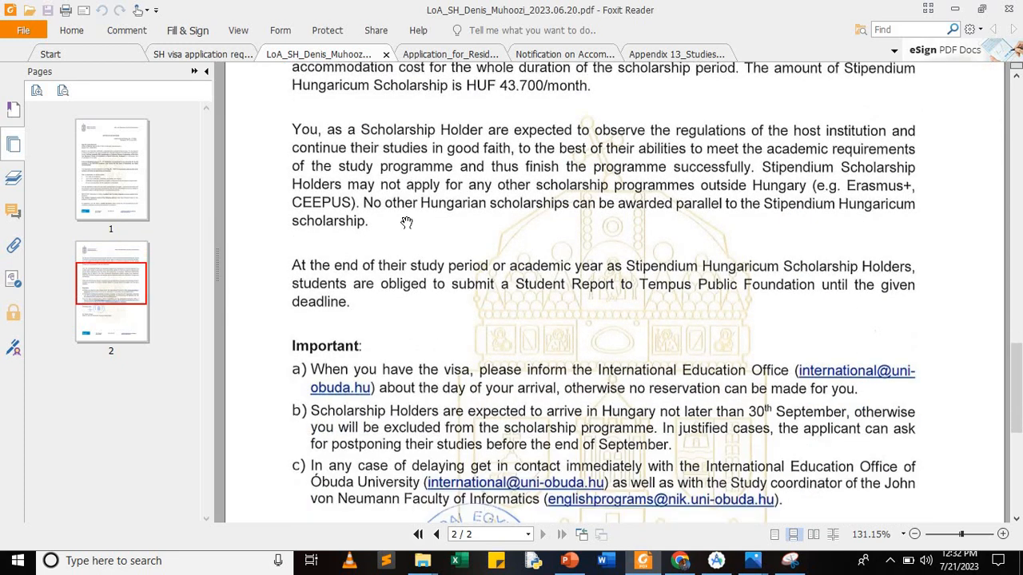
scroll(406, 222, "down", 1)
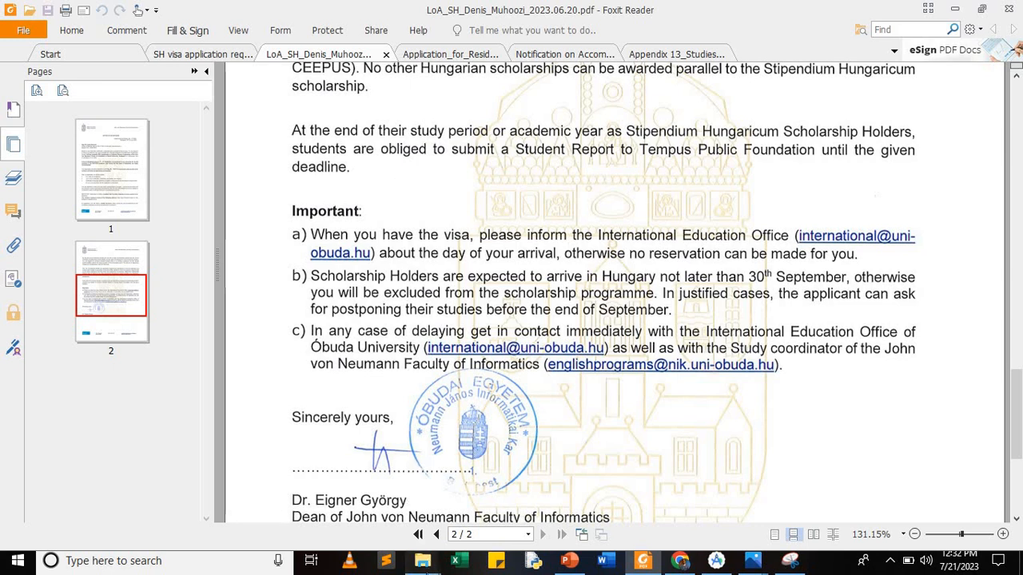
Step: Open the TPF Letter of Award PDF from the VISA DOCS folder
left_click(421, 560)
left_click(342, 496)
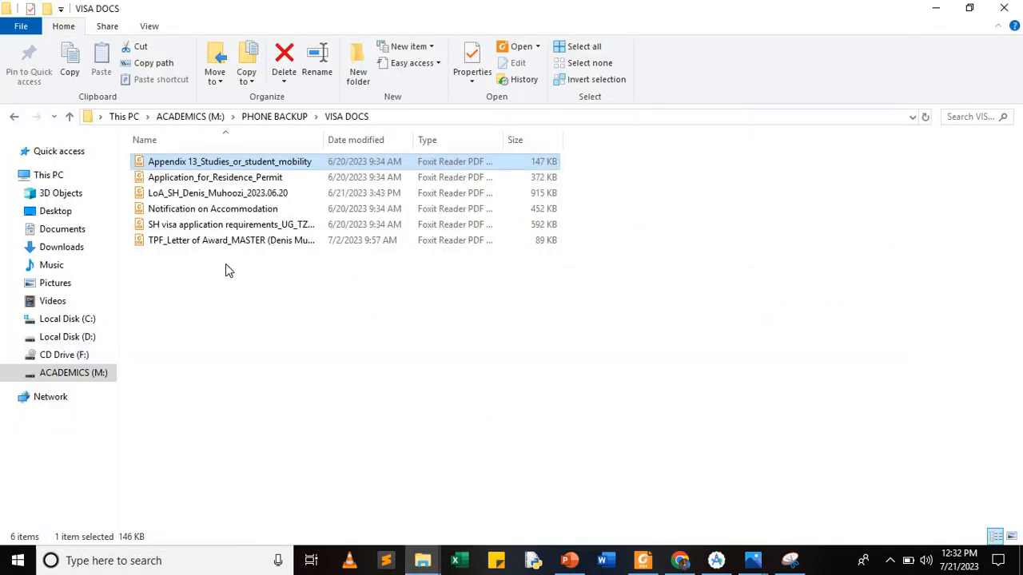
double_click(215, 241)
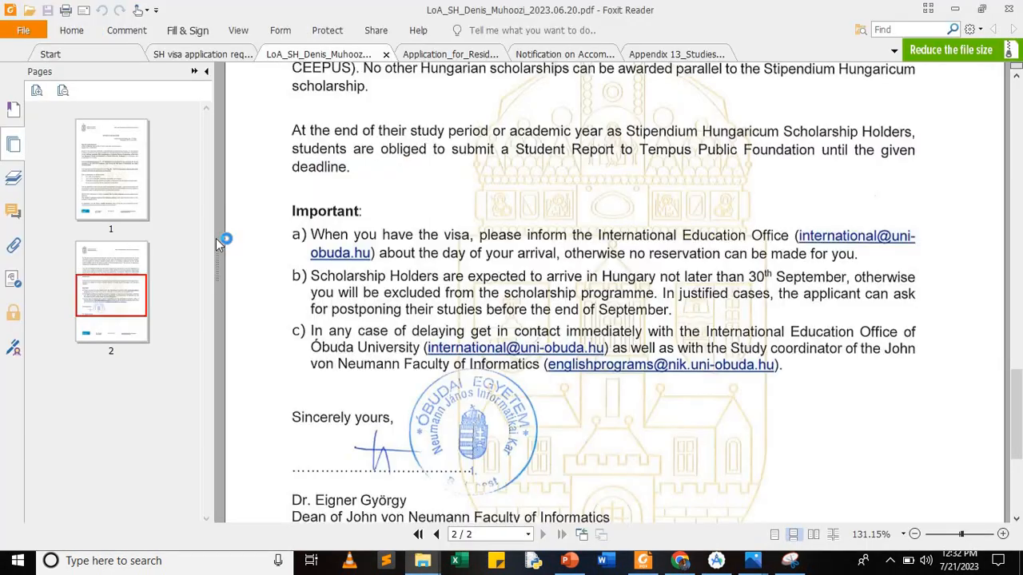
scroll(375, 280, "down", 5)
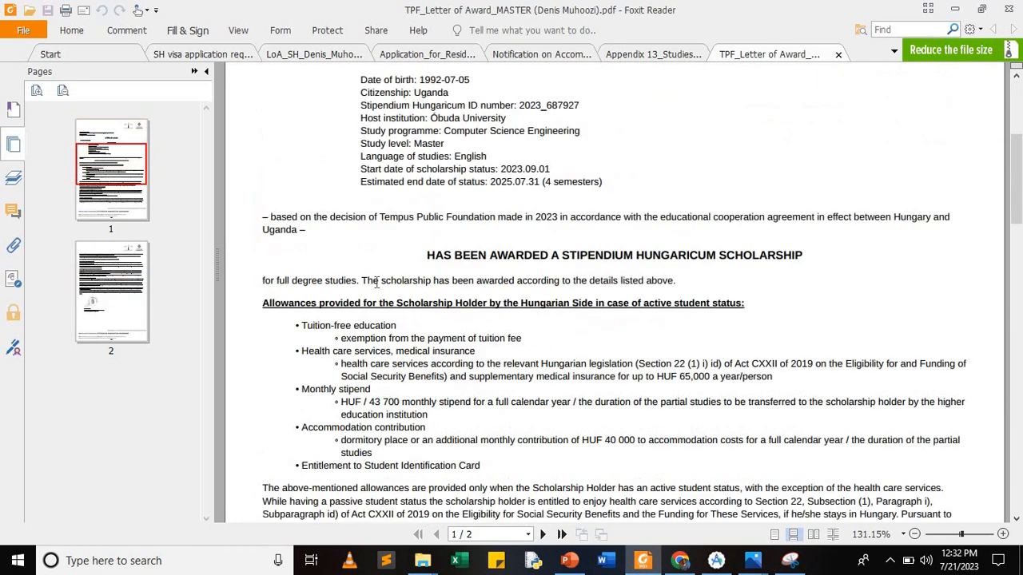
Step: Hide the page thumbnail panel and return to the Application_for_Residence_Permit tab
left_click(206, 72)
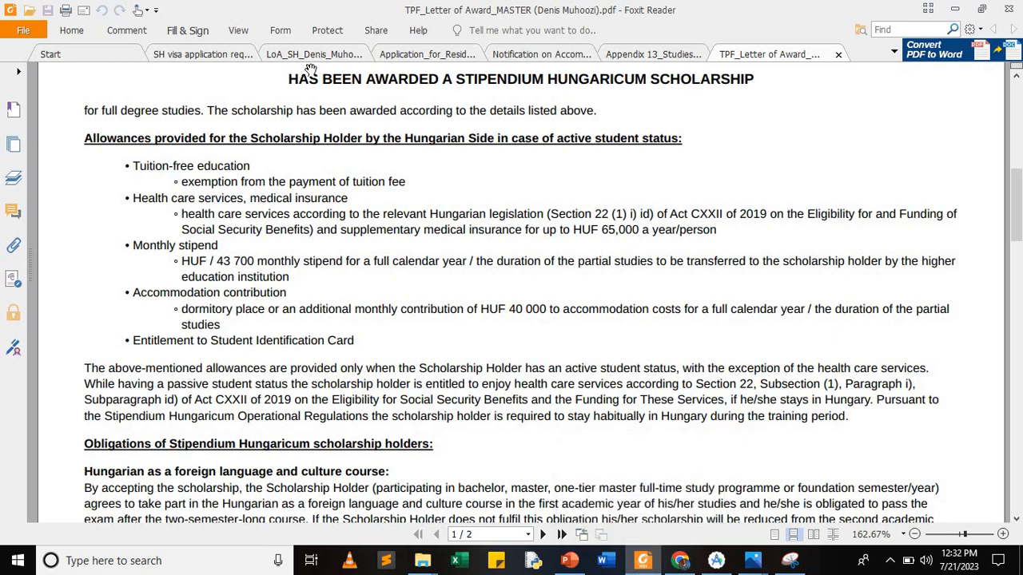
left_click(416, 57)
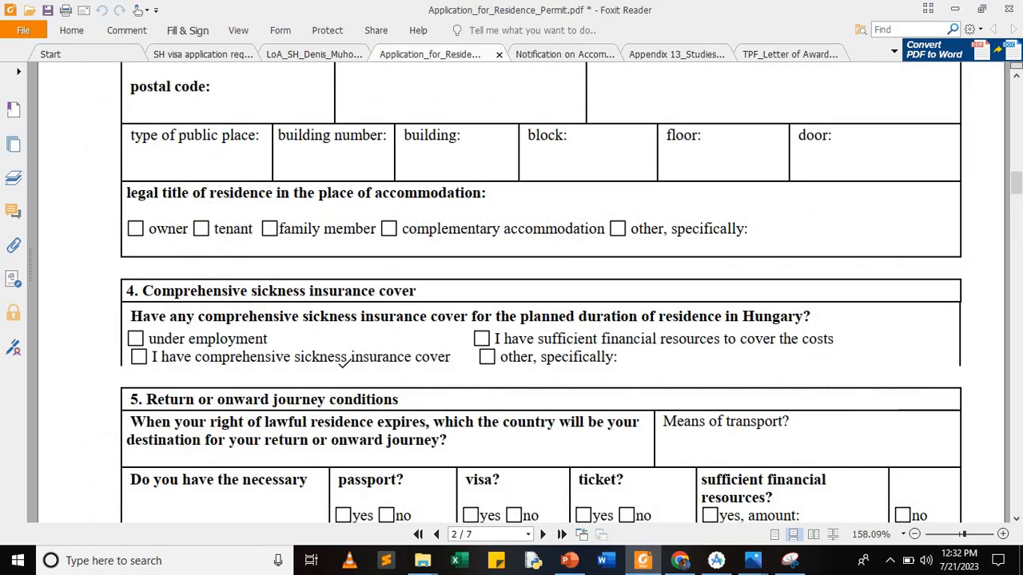
Step: Tick sickness insurance cover and 'yes' for passport, ticket and sufficient financial resources
left_click(142, 357)
left_click(139, 357)
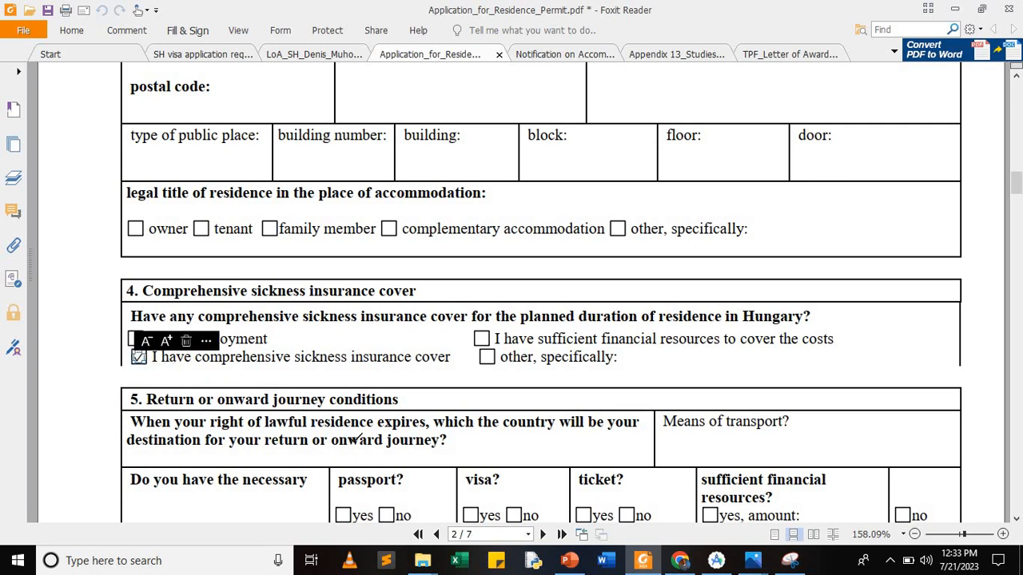
scroll(356, 438, "down", 3)
scroll(354, 437, "down", 1)
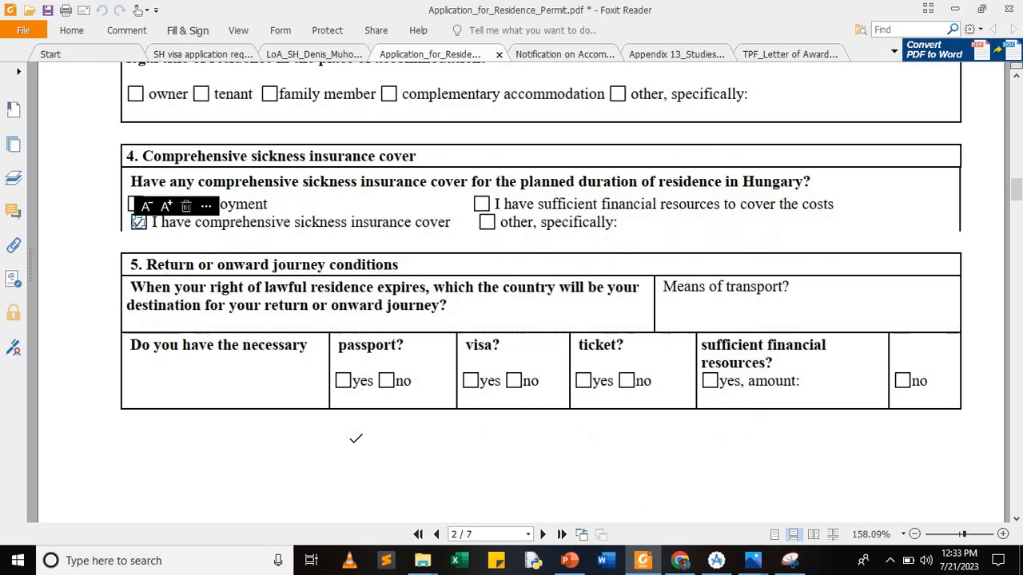
left_click(344, 381)
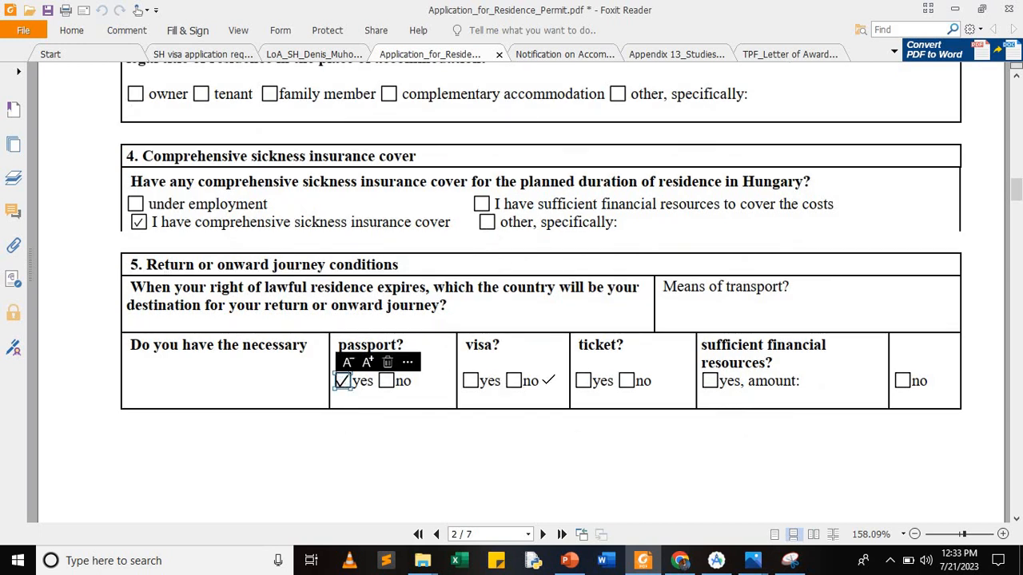
left_click(583, 381)
left_click(584, 382)
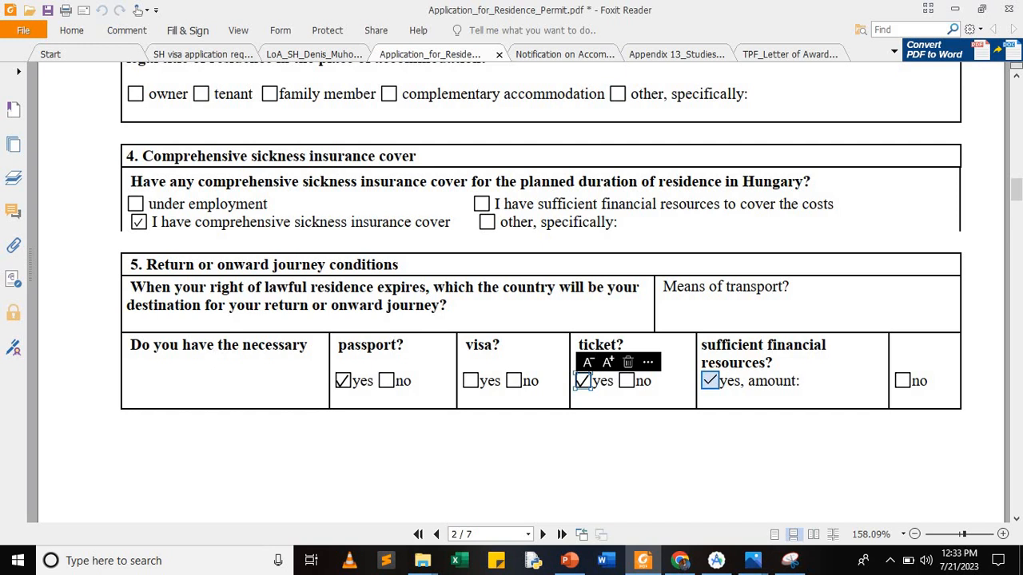
left_click(710, 381)
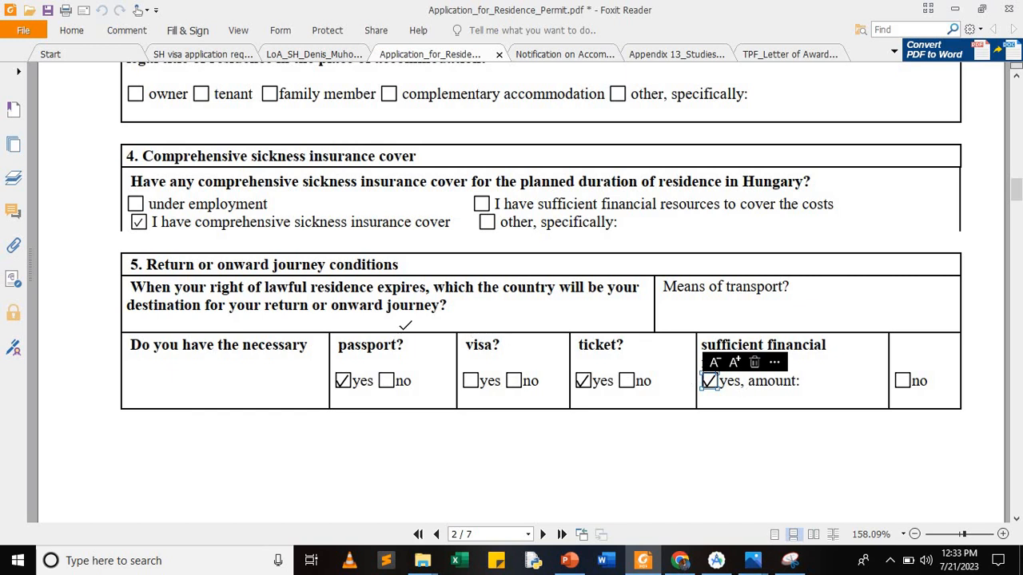
Step: Scroll past sections 6 and 7 to the Schengen question on page 4
scroll(406, 325, "down", 10)
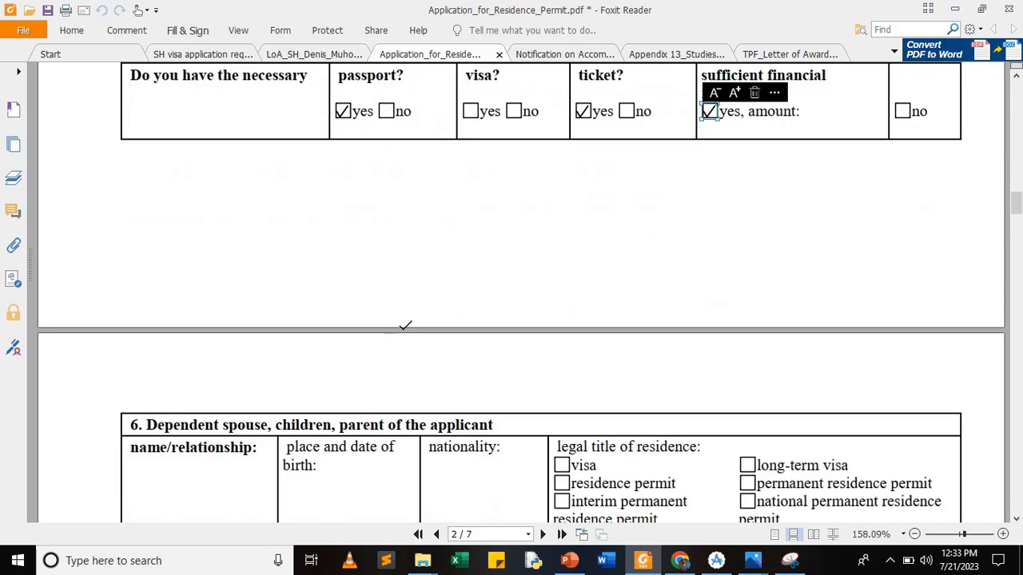
scroll(405, 325, "down", 1)
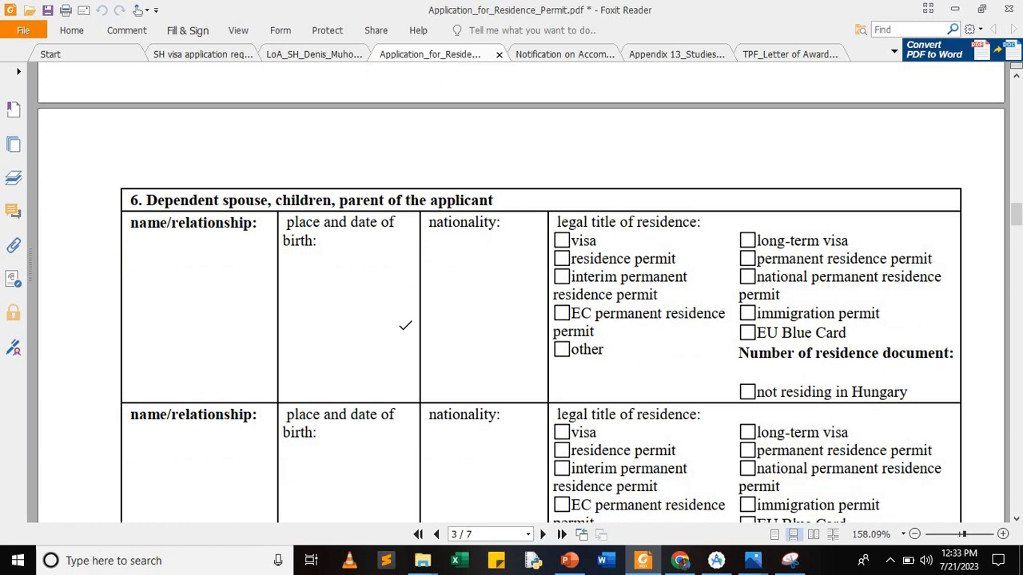
scroll(405, 325, "down", 1)
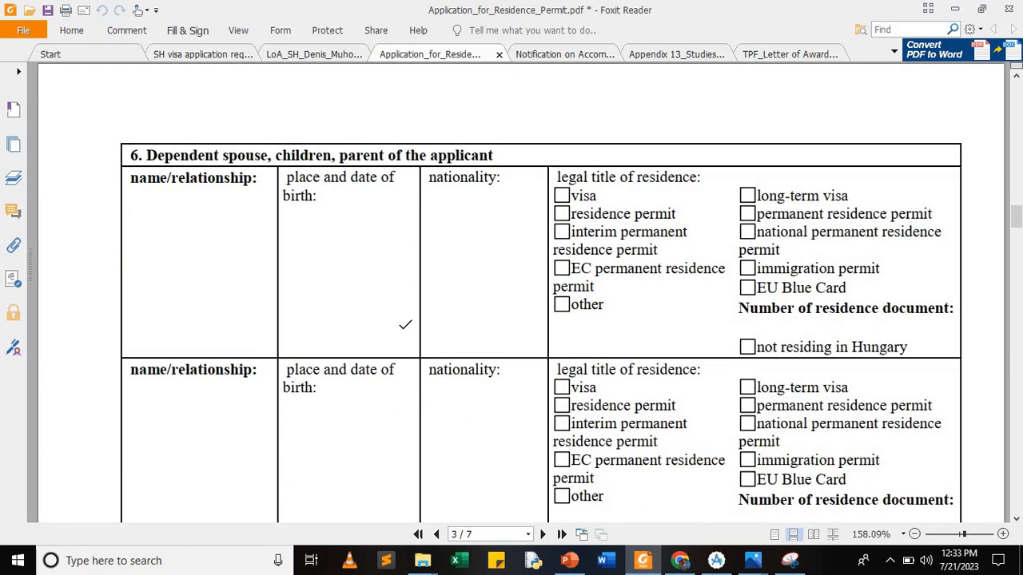
scroll(405, 325, "down", 1)
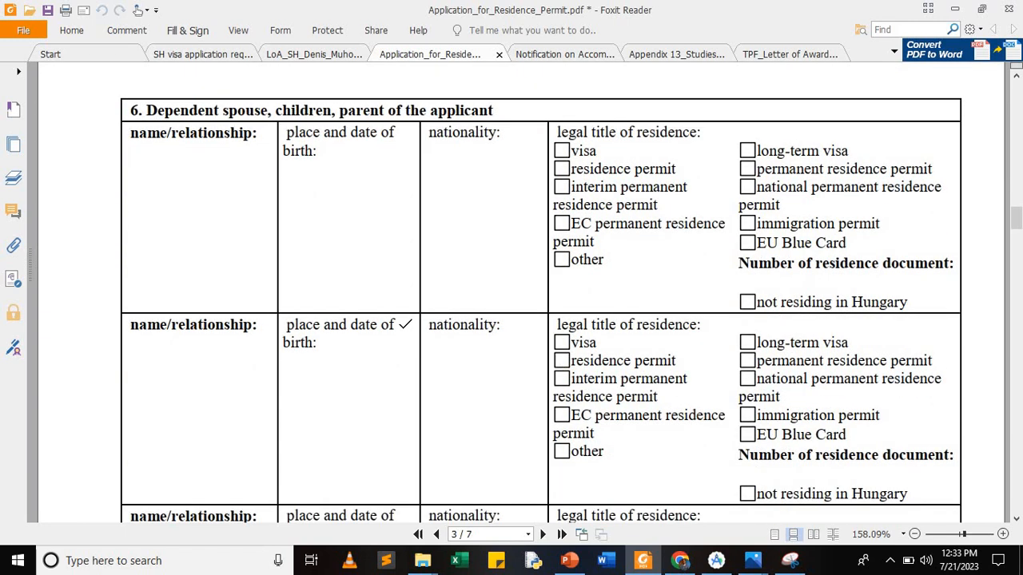
scroll(406, 325, "down", 7)
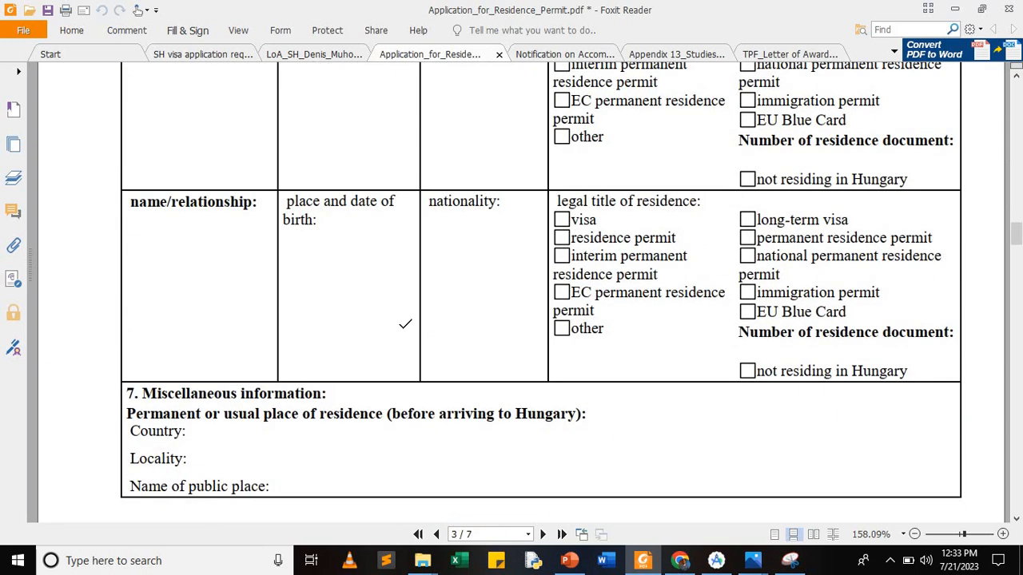
scroll(405, 325, "down", 1)
scroll(405, 324, "down", 8)
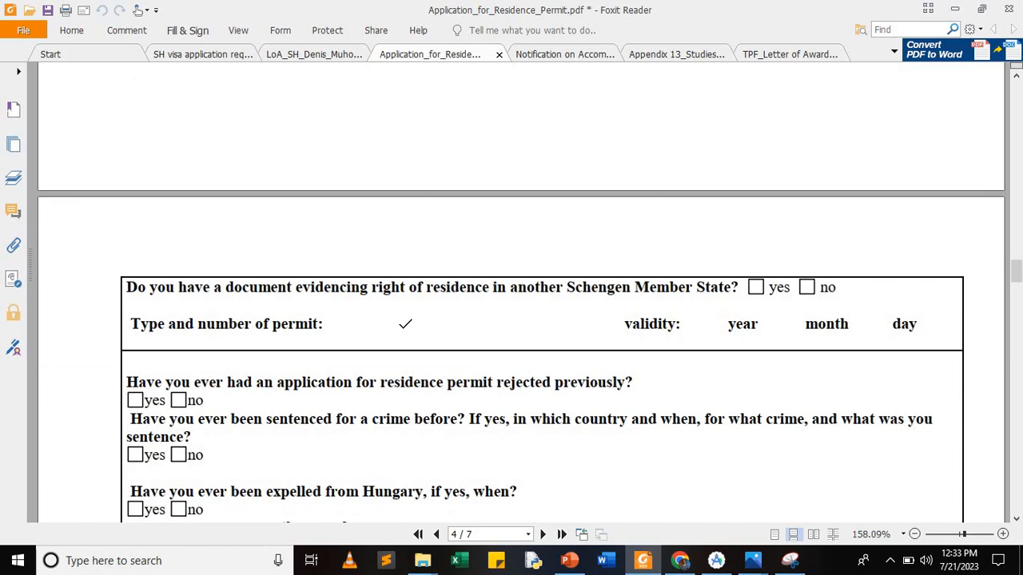
scroll(405, 323, "down", 1)
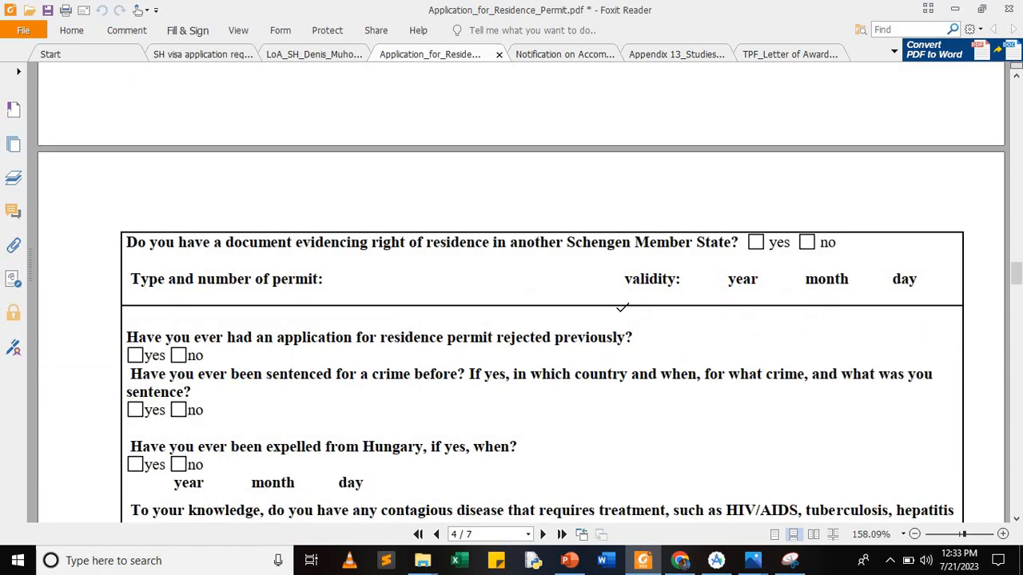
scroll(621, 307, "down", 1)
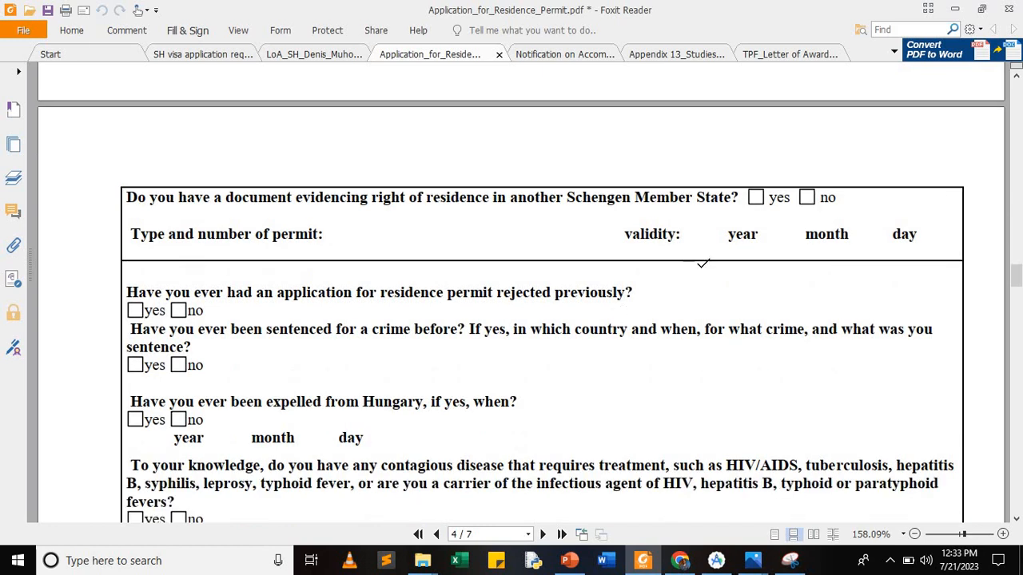
Step: Answer 'no' to the Schengen, rejected application, criminal sentence and expulsion questions
left_click(808, 196)
left_click(809, 196)
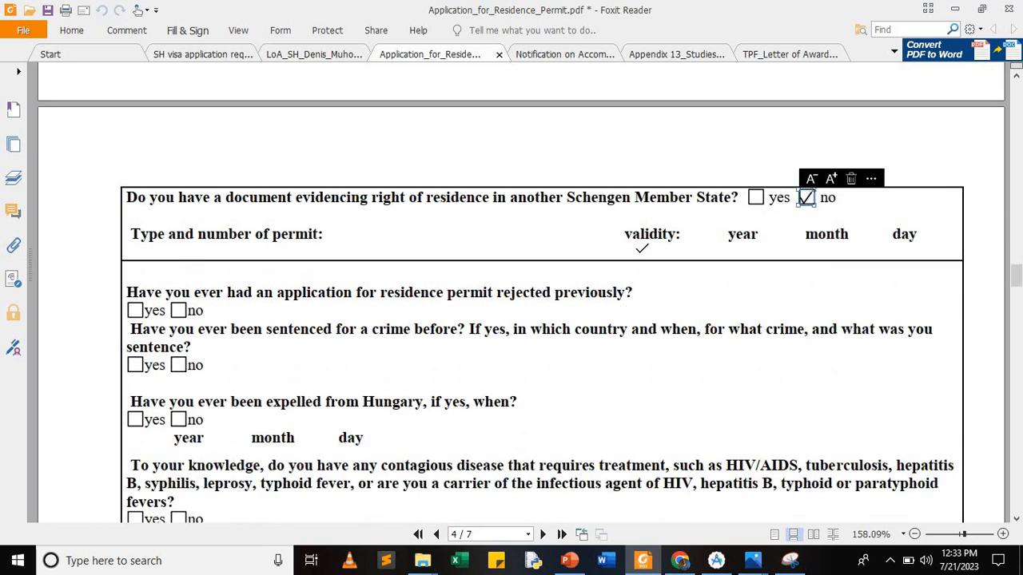
left_click(179, 310)
left_click(179, 311)
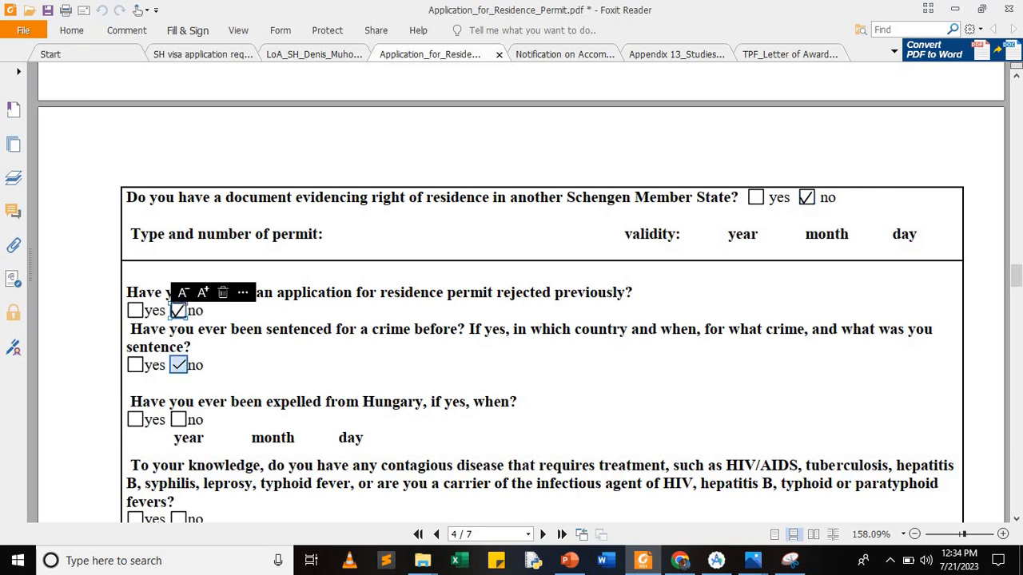
left_click(178, 365)
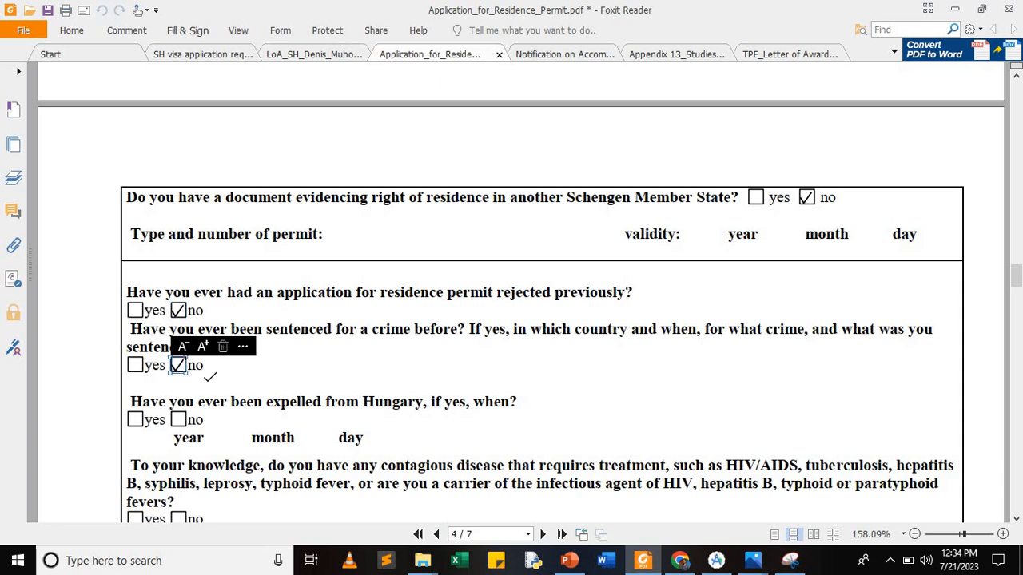
scroll(208, 377, "down", 2)
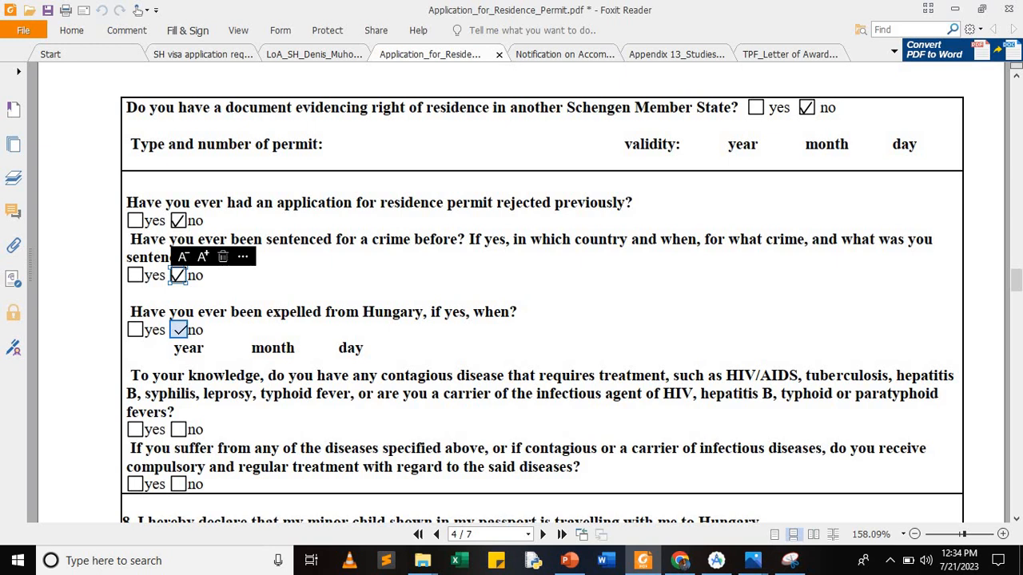
left_click(179, 329)
Step: Answer 'no' to the contagious disease, compulsory treatment and minor child questions
scroll(256, 340, "down", 3)
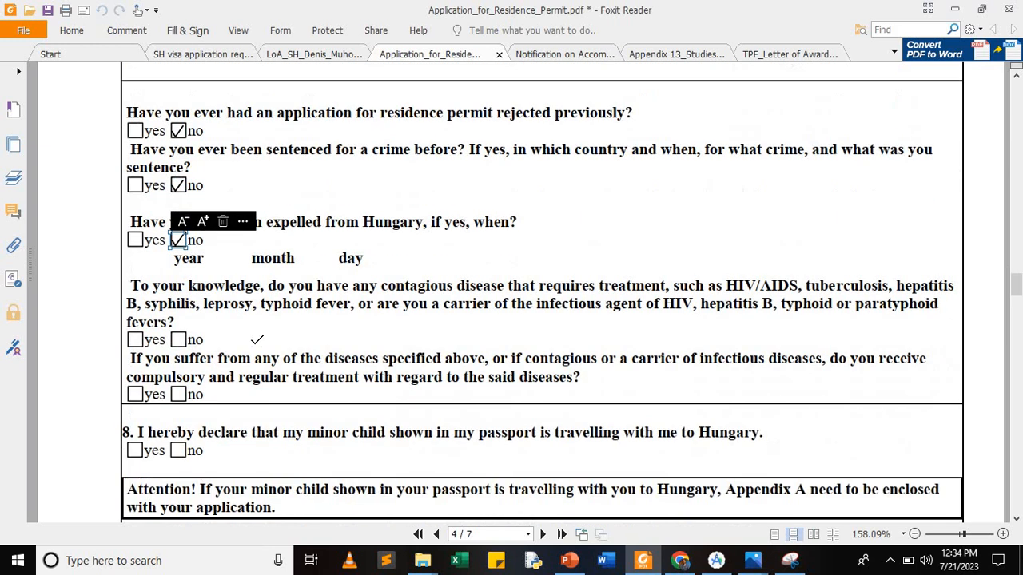
scroll(257, 340, "down", 1)
left_click(177, 295)
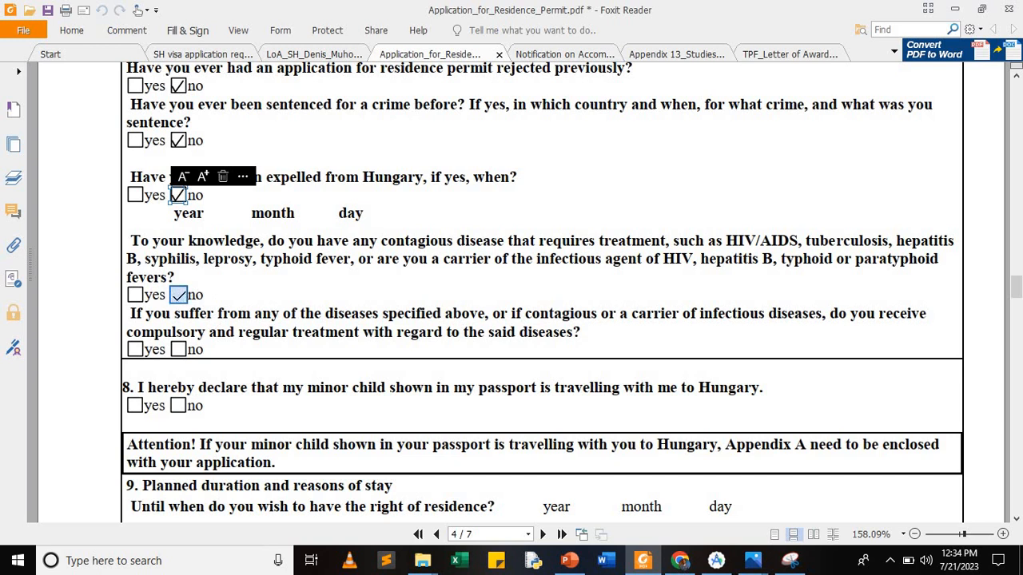
left_click(178, 295)
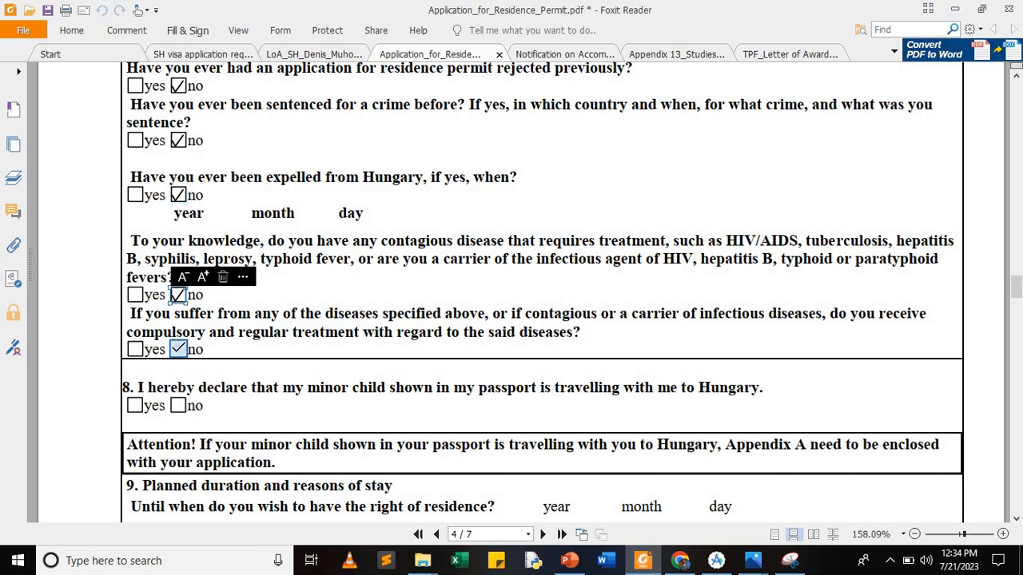
left_click(178, 349)
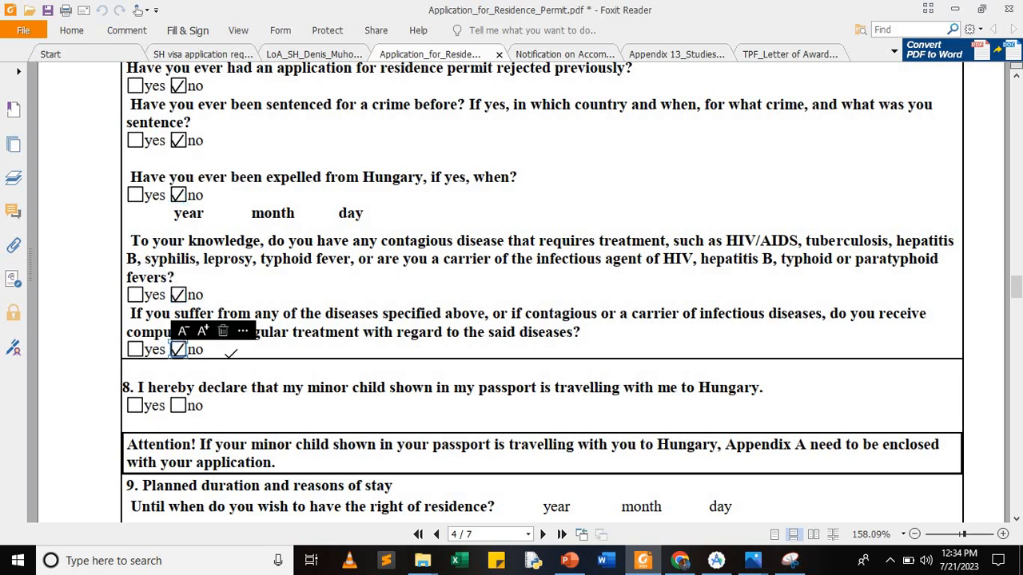
scroll(229, 351, "down", 2)
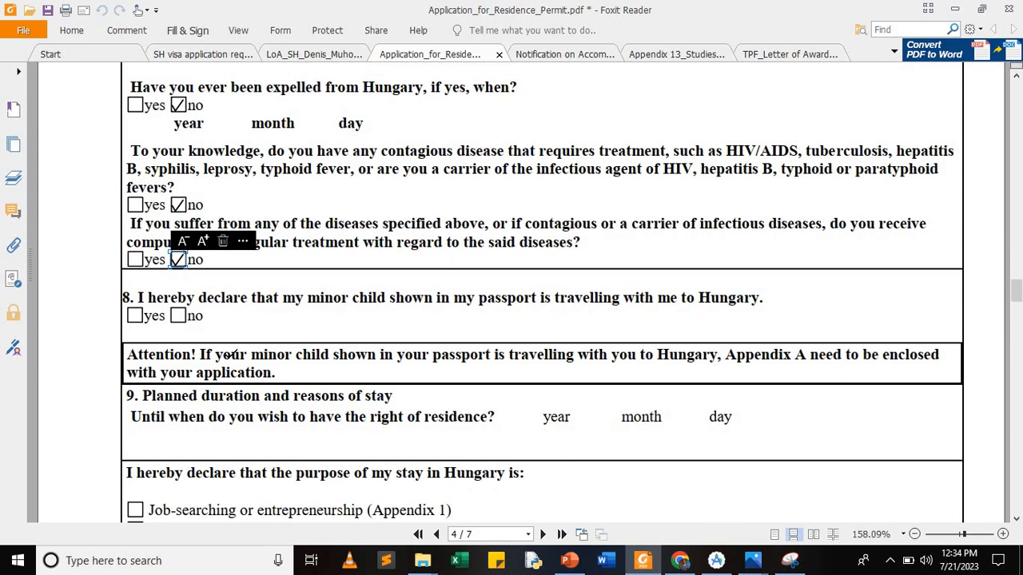
left_click(177, 316)
left_click(185, 317)
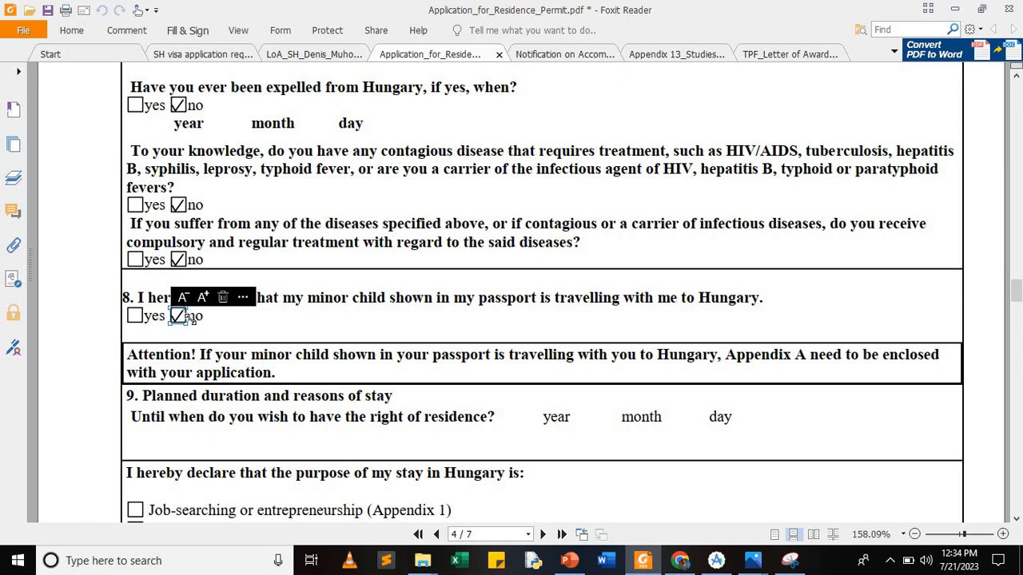
Step: Tick Studies or student mobility (Appendix 13) as the purpose of stay
scroll(261, 343, "down", 2)
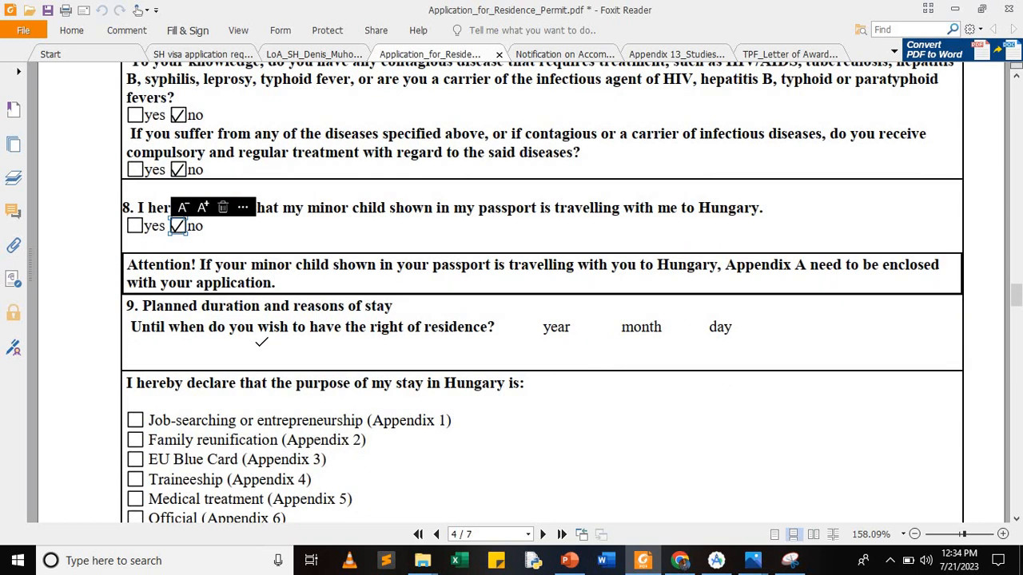
scroll(261, 342, "down", 6)
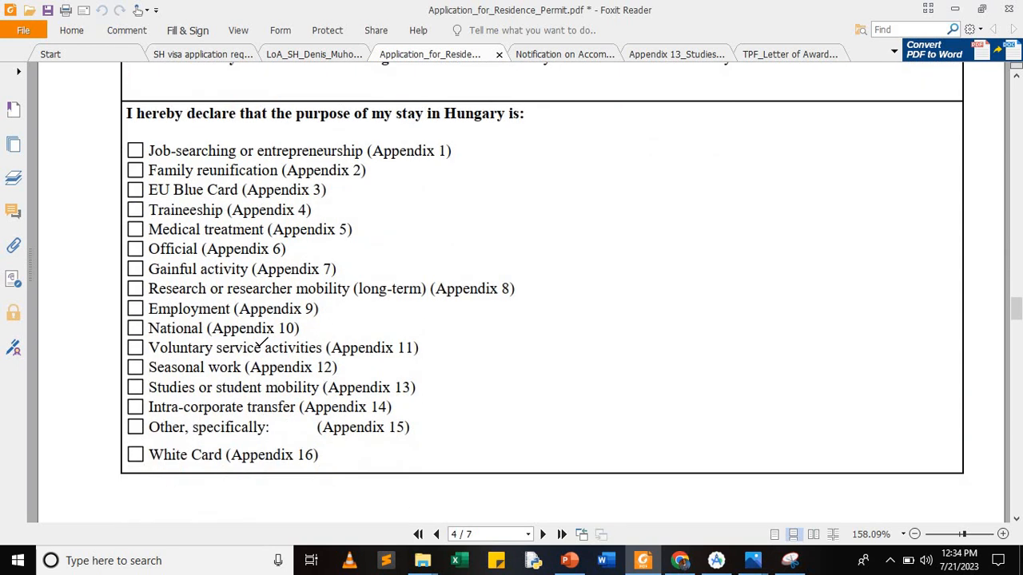
scroll(260, 344, "down", 2)
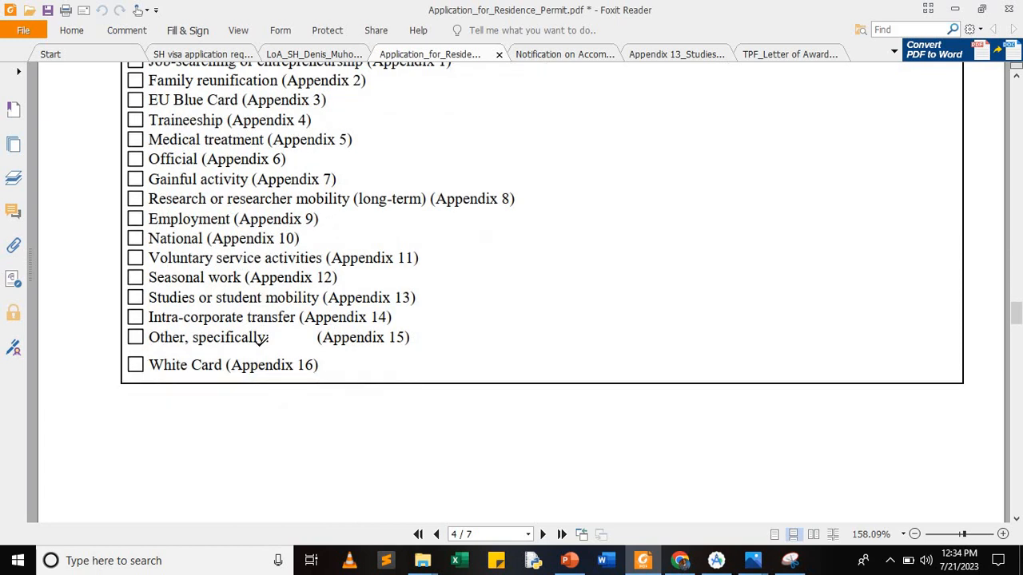
scroll(261, 339, "up", 1)
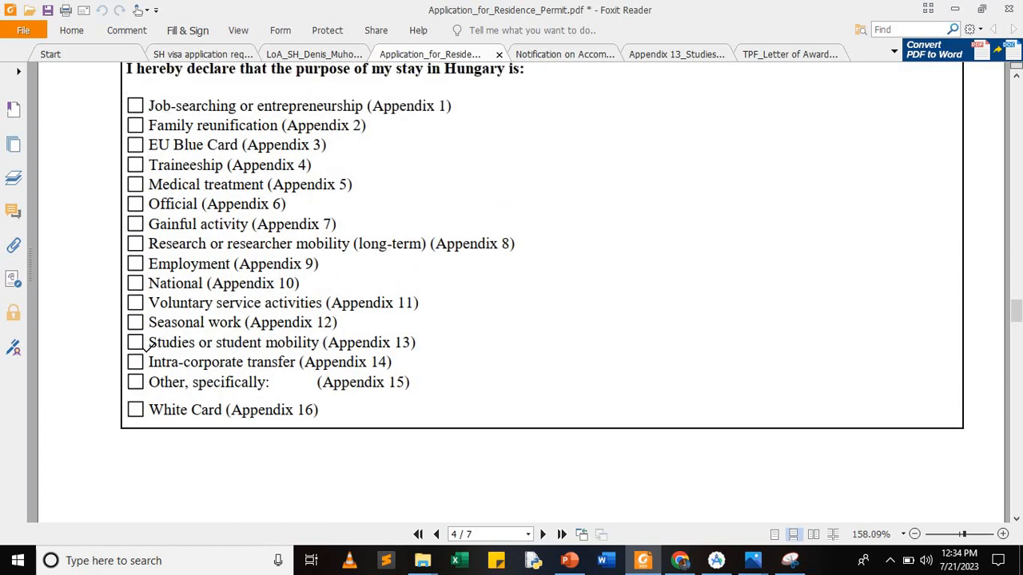
left_click(135, 342)
left_click(135, 342)
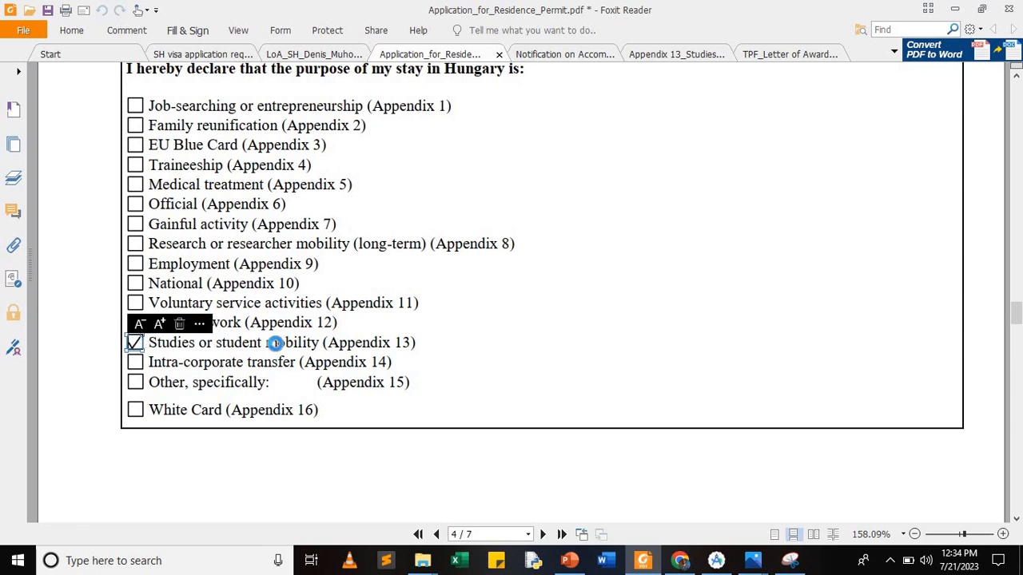
scroll(274, 343, "down", 6)
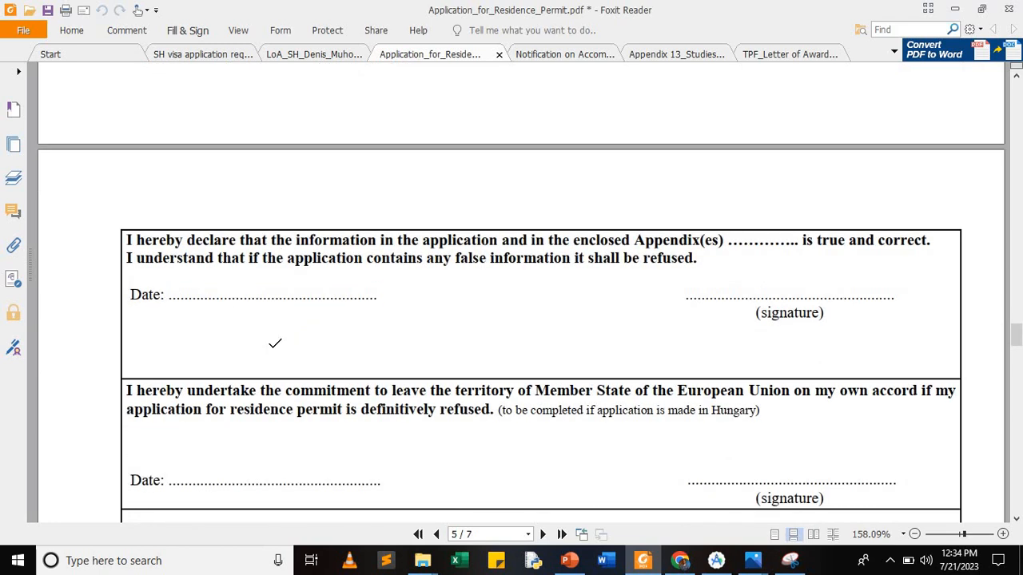
Step: Scroll through the form and back up to page 1
scroll(275, 343, "down", 6)
scroll(275, 343, "down", 5)
scroll(275, 345, "down", 5)
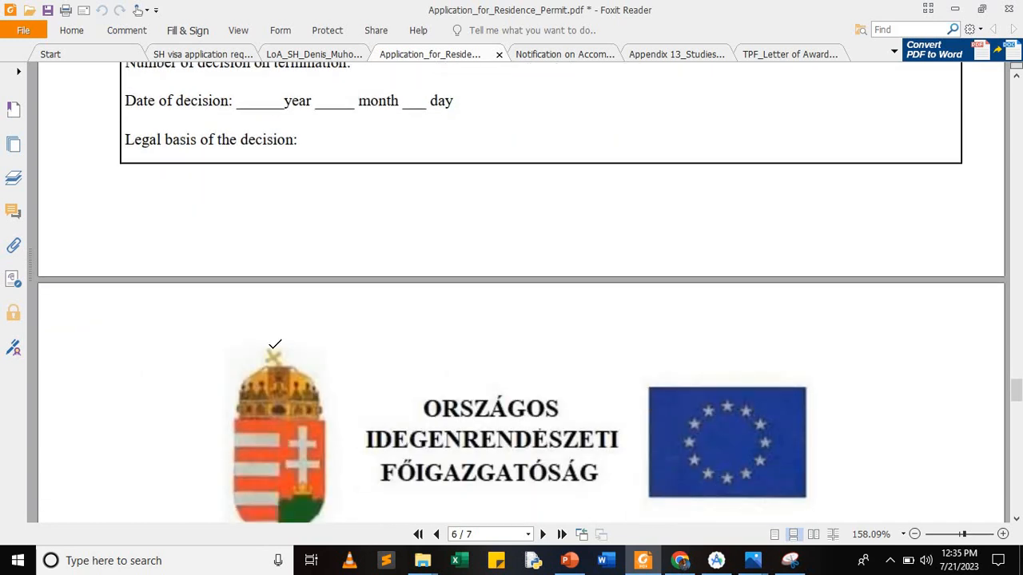
scroll(275, 345, "up", 3)
scroll(275, 344, "up", 2)
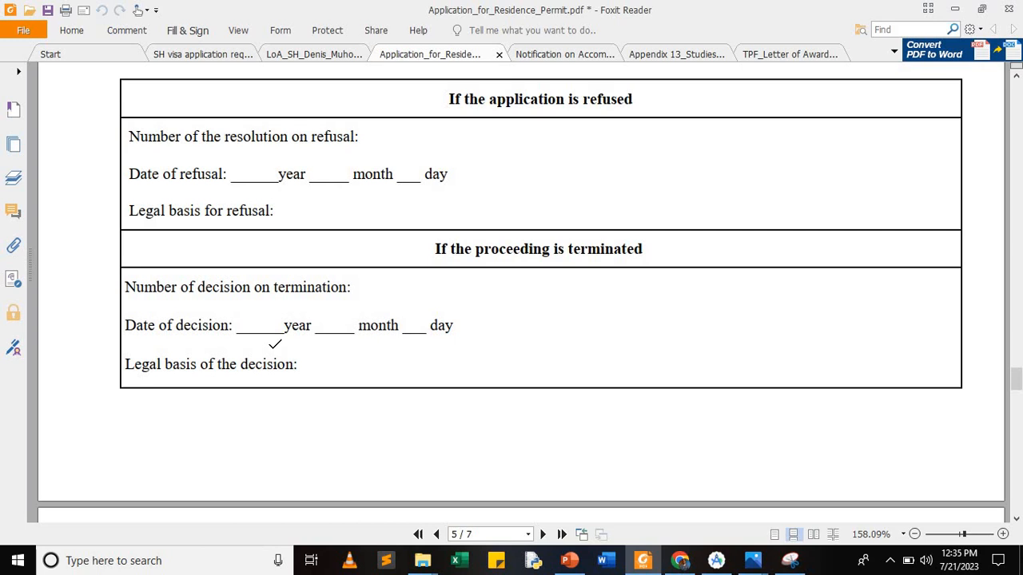
scroll(275, 344, "down", 13)
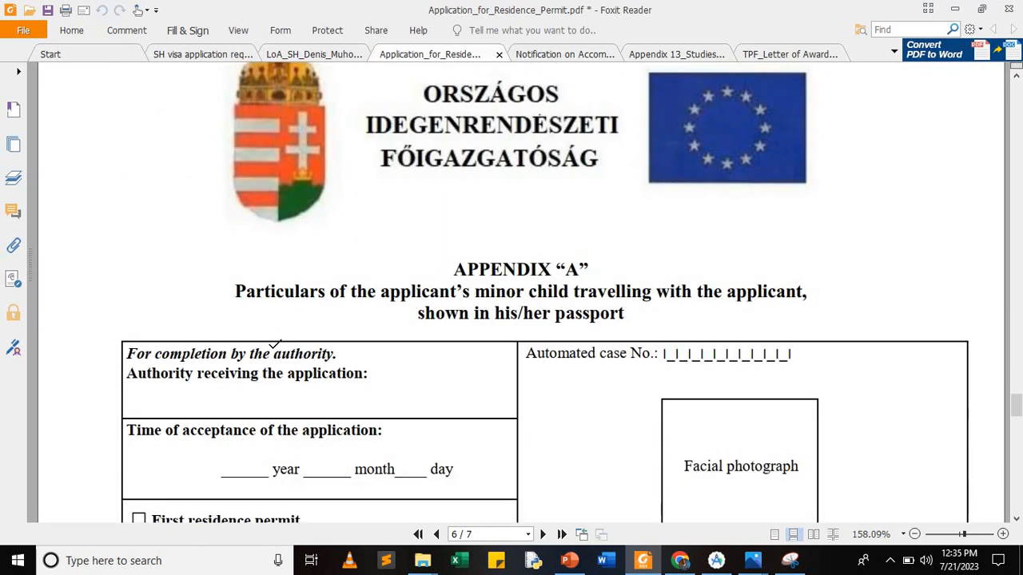
scroll(275, 345, "down", 3)
scroll(275, 345, "up", 11)
scroll(275, 344, "up", 13)
scroll(275, 345, "down", 12)
scroll(275, 344, "down", 7)
scroll(275, 344, "down", 11)
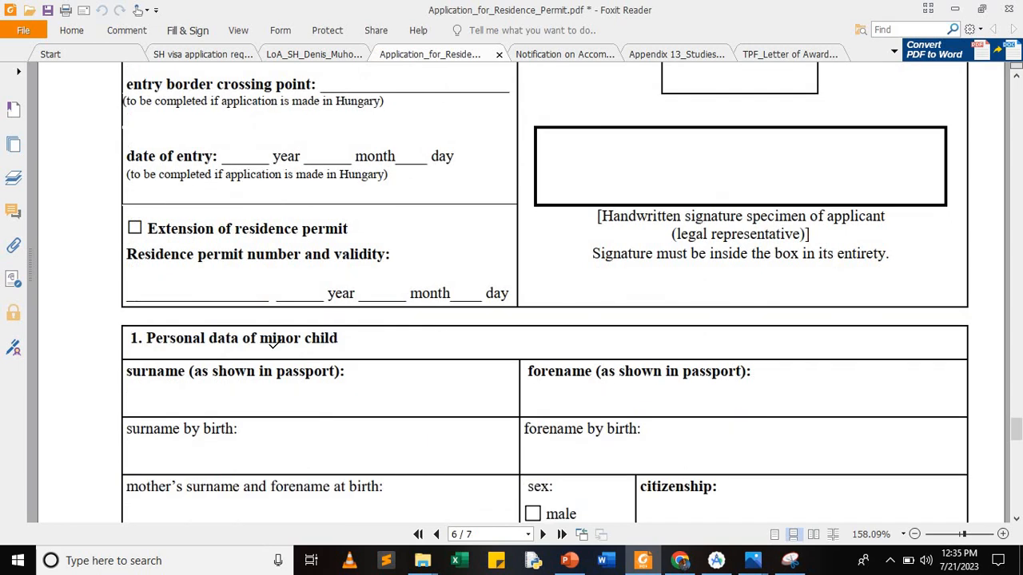
scroll(272, 342, "up", 19)
scroll(275, 345, "up", 20)
scroll(275, 344, "up", 20)
scroll(275, 345, "up", 20)
scroll(275, 344, "up", 14)
scroll(274, 345, "up", 16)
scroll(275, 345, "up", 15)
scroll(275, 344, "up", 15)
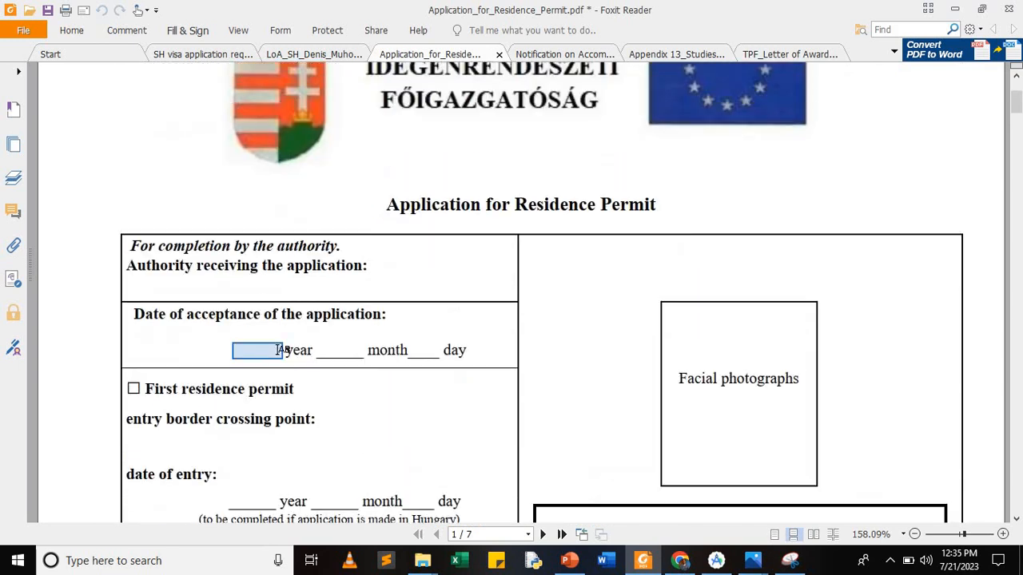
Step: Return to page 2's date-of-birth rows with the Fill & Sign tools showing
scroll(276, 349, "down", 5)
scroll(275, 344, "down", 6)
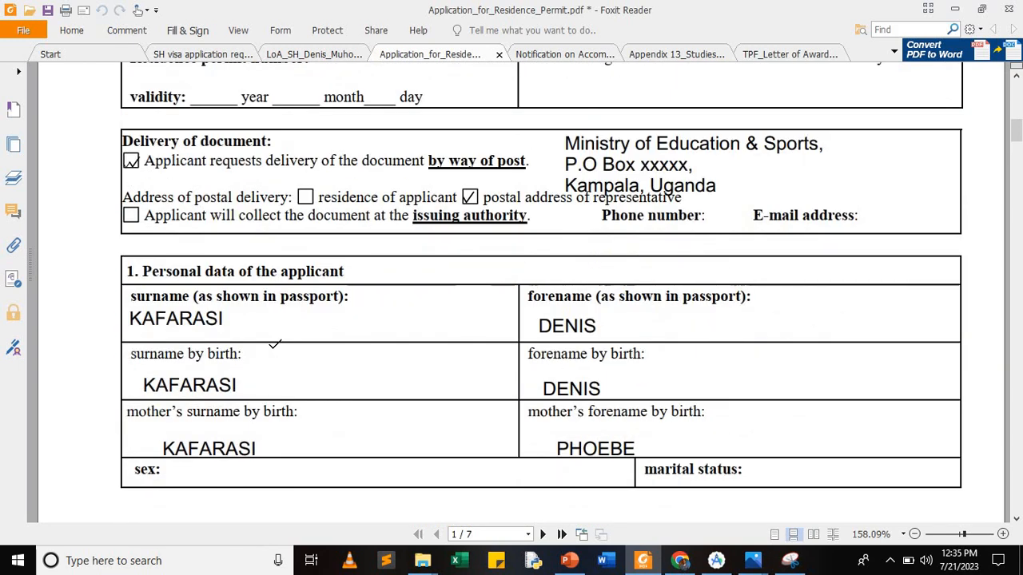
scroll(275, 345, "down", 3)
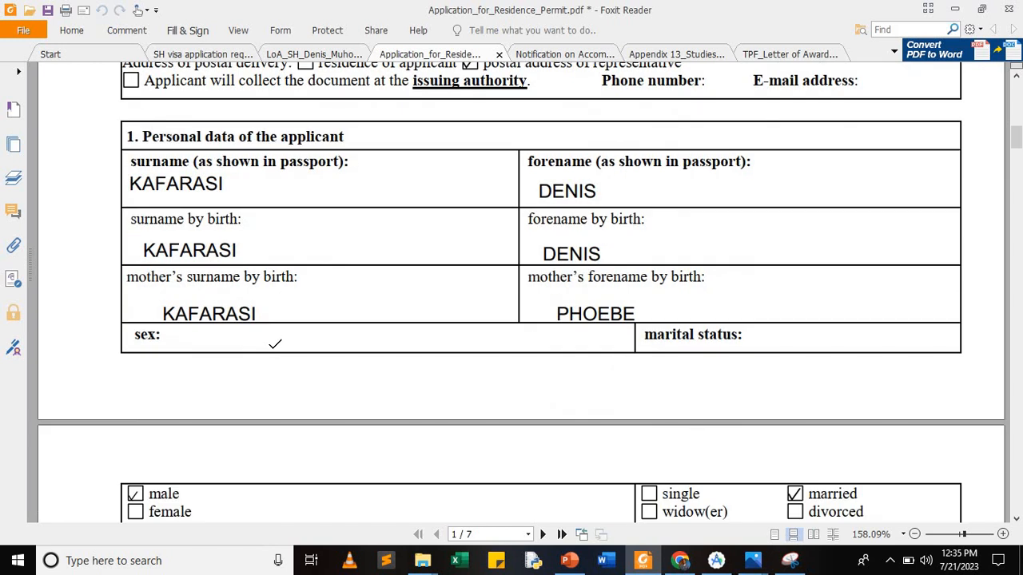
scroll(275, 345, "down", 1)
scroll(275, 345, "down", 5)
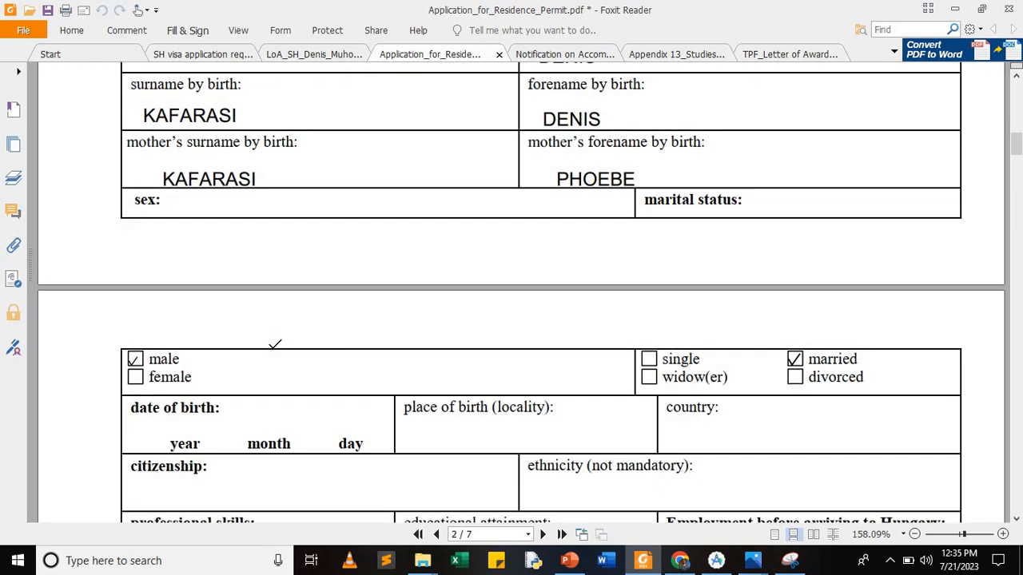
scroll(275, 344, "down", 1)
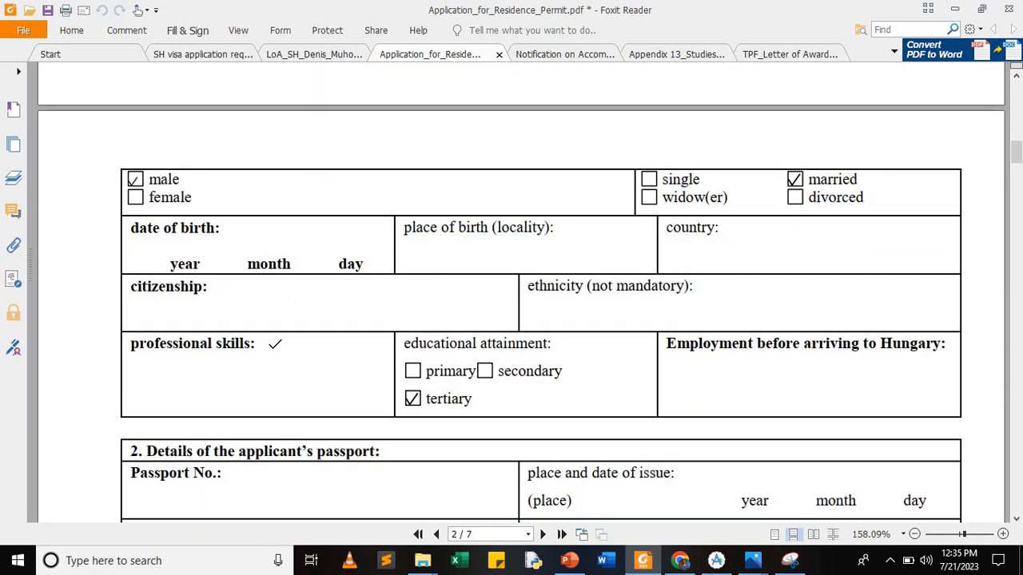
left_click(188, 30)
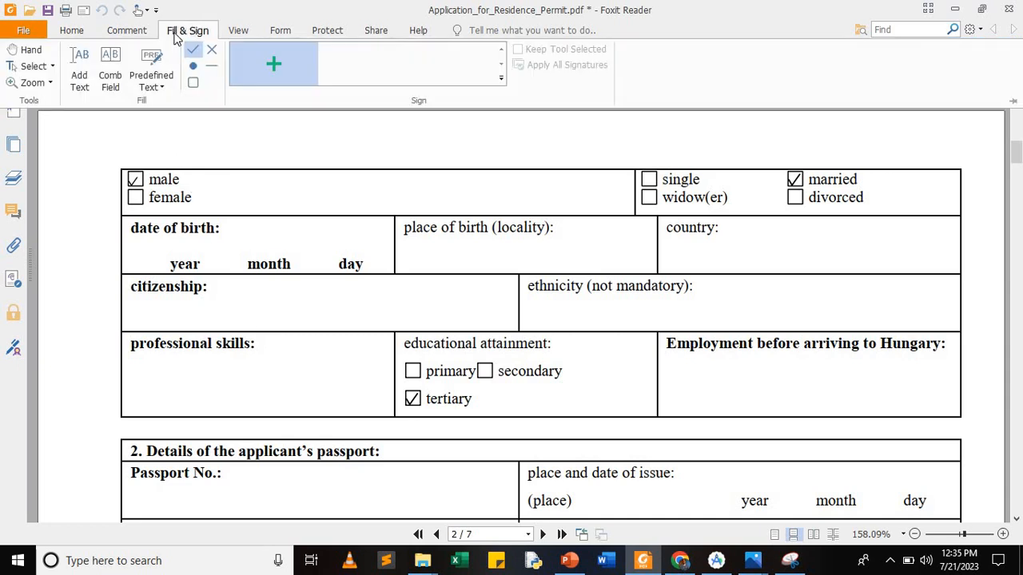
Step: Add the birth year 1992 as free text above the year label
left_click(78, 62)
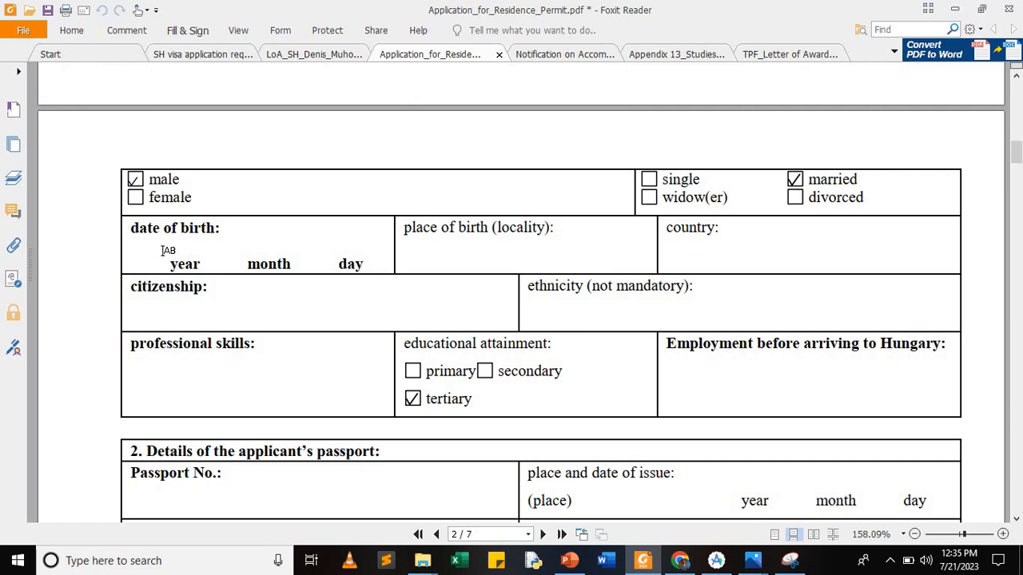
left_click(168, 247)
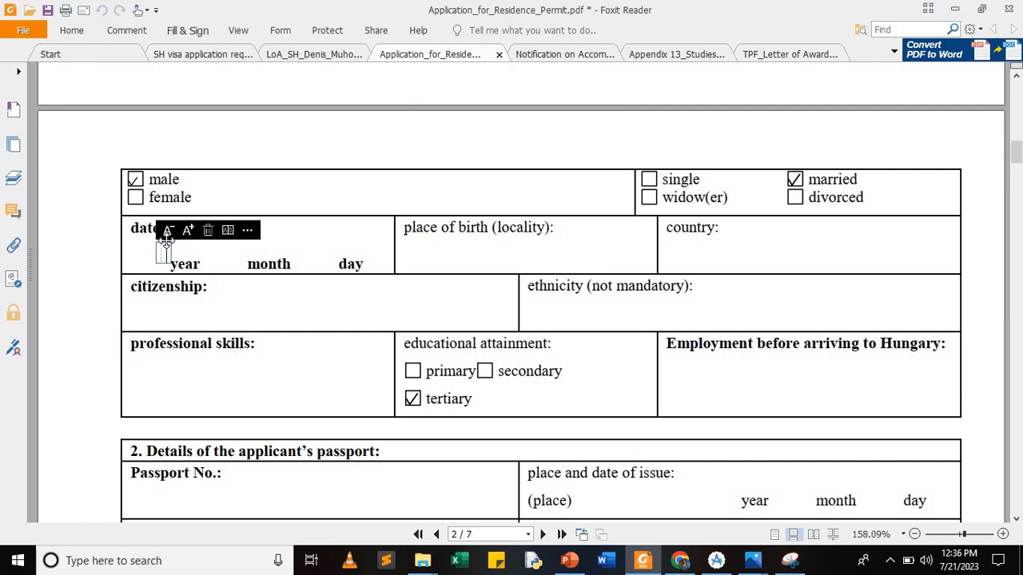
left_click(253, 251)
Step: Enter birth month 07 and day 05, nudging the day entry slightly higher
left_click(248, 245)
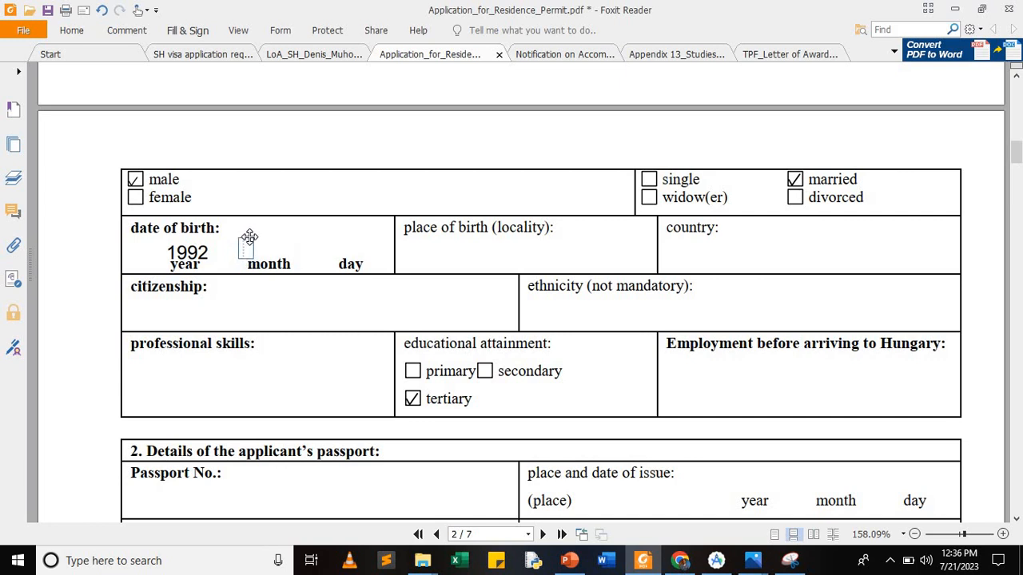
left_click(248, 238)
type("0")
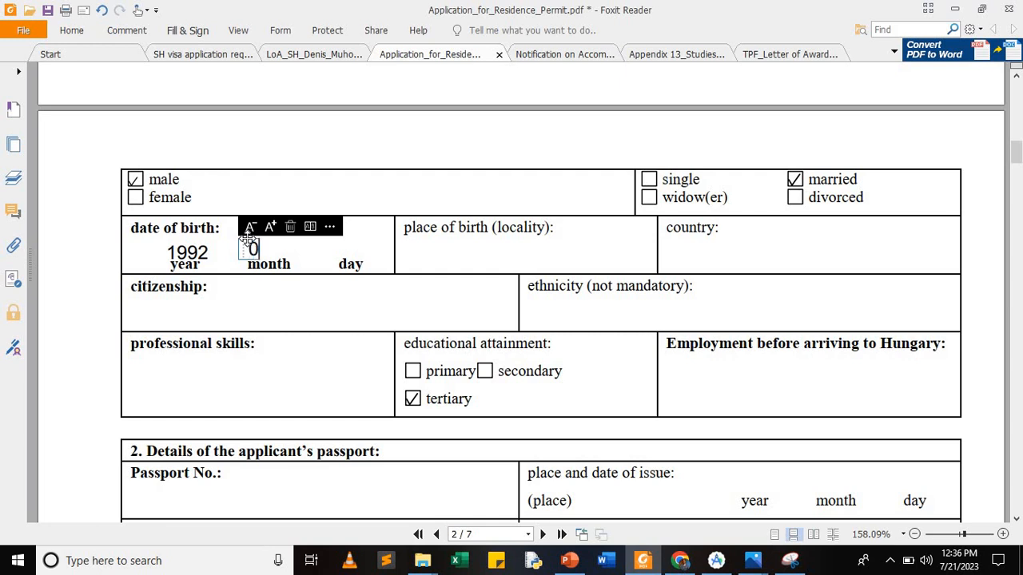
type("7")
left_click(336, 250)
left_click(336, 251)
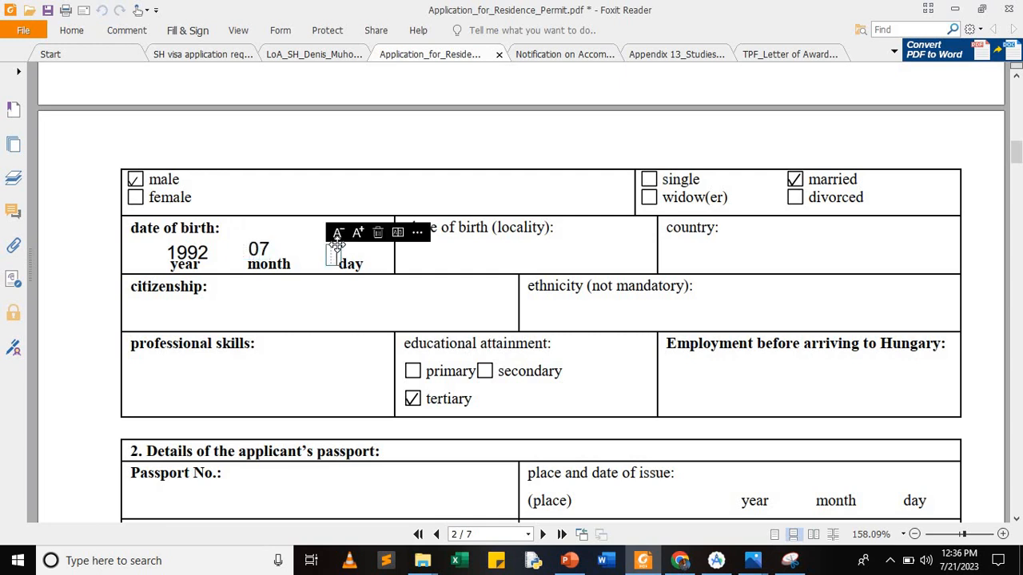
type("05")
left_click_drag(337, 244, 337, 242)
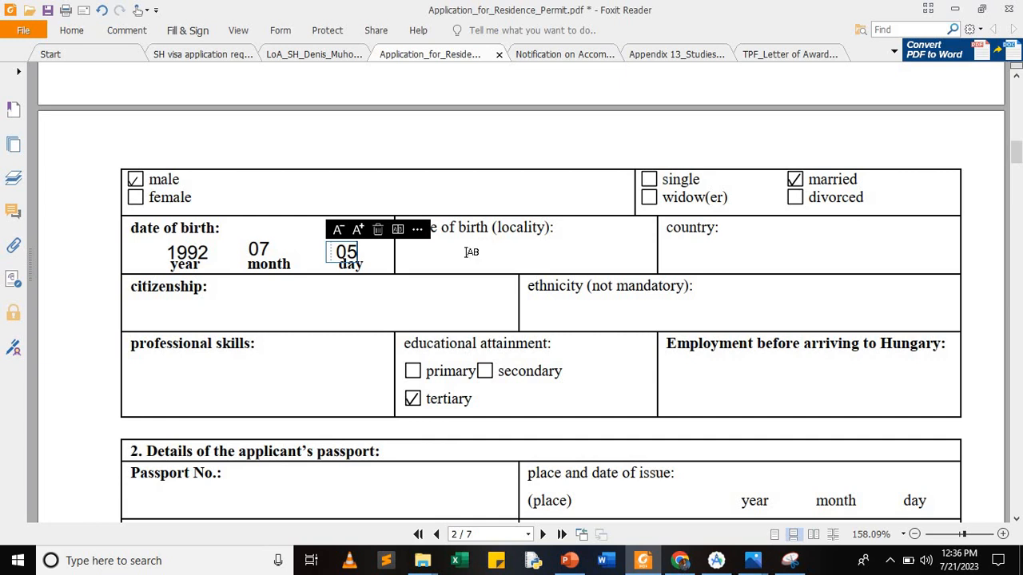
left_click(465, 253)
left_click(409, 252)
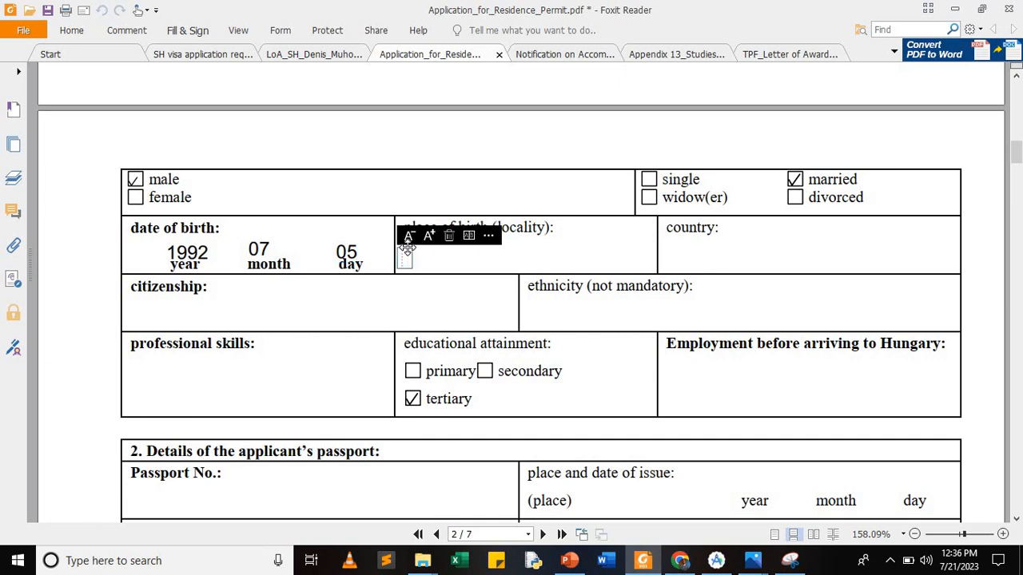
Step: Fill in place of birth KAZO, country UGANDA and citizenship UGANDAN
type("KAZO")
left_click(681, 254)
left_click(681, 249)
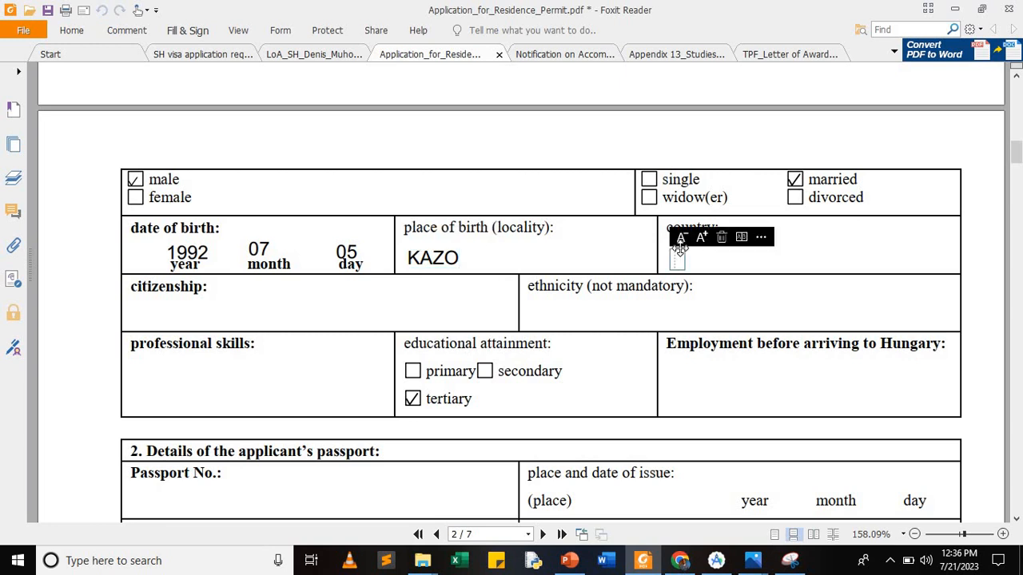
type("UGANDA")
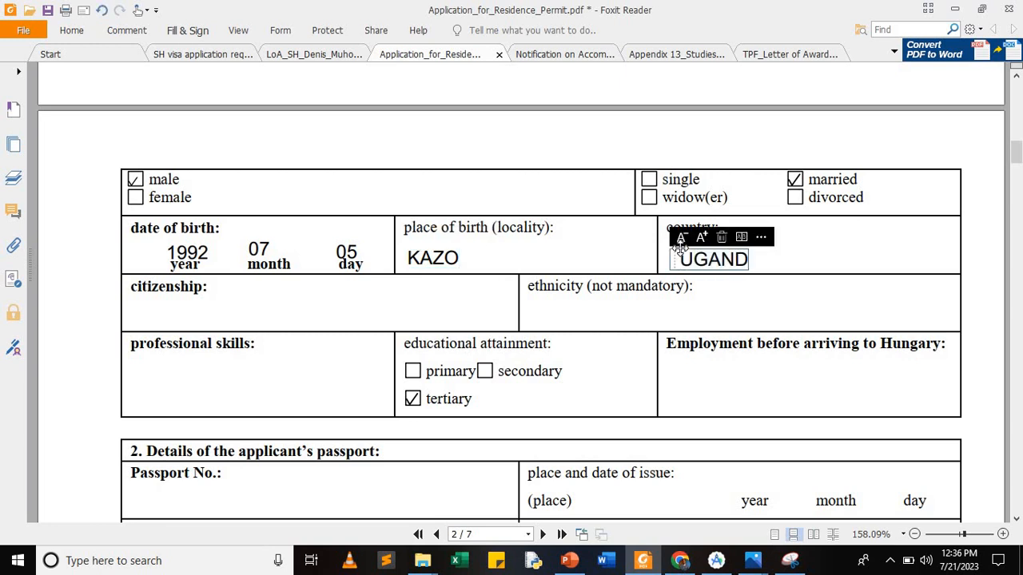
left_click(139, 313)
left_click(139, 313)
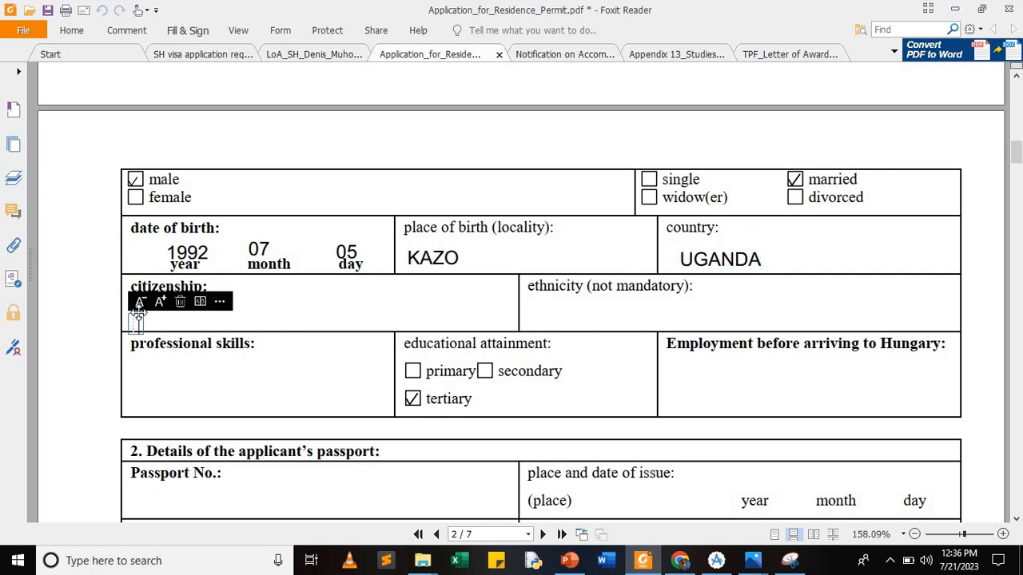
left_click(138, 302)
left_click(140, 308)
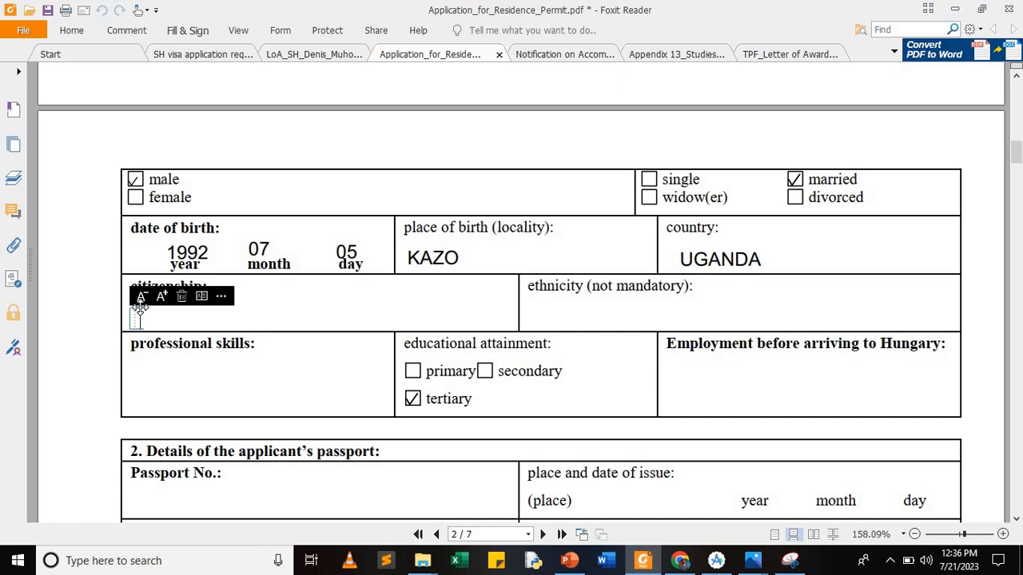
type("UGANDAN")
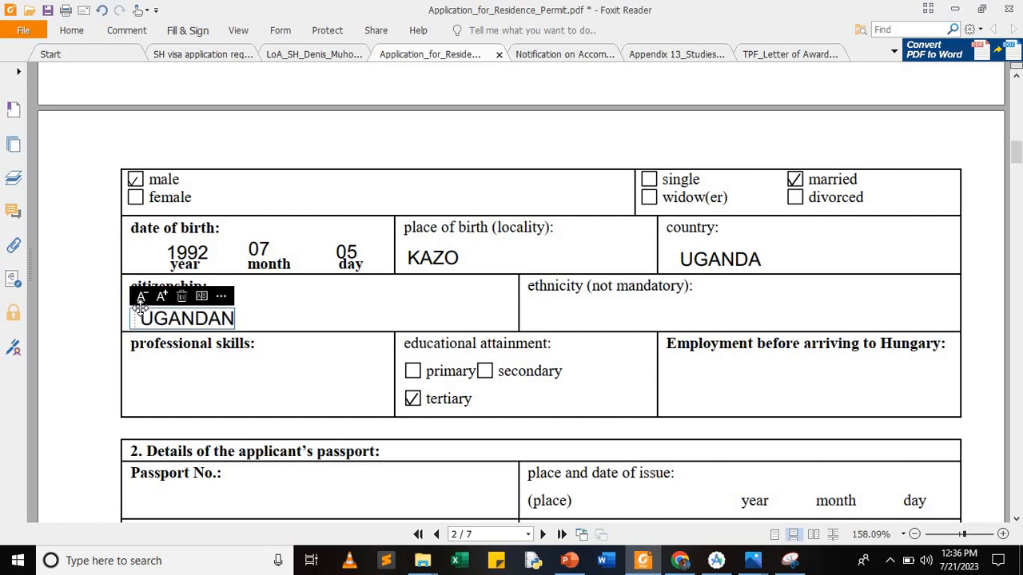
Step: Try BANTU and BLACK AFRI in the ethnicity cell, then leave it empty
left_click(534, 313)
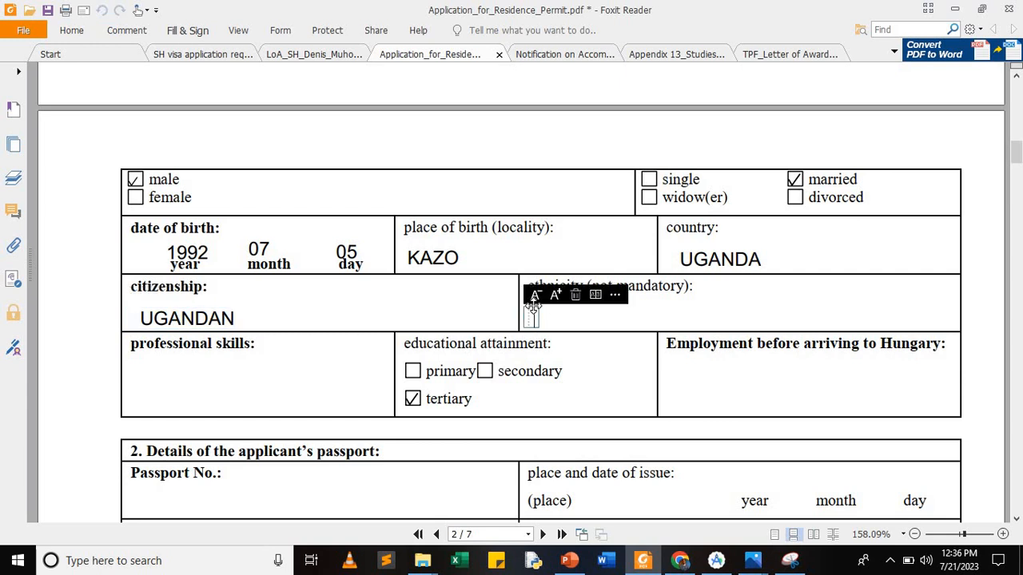
type("BANTU")
key("BackSpace")
key("BackSpace")
key("BackSpace")
key("BackSpace")
key("BackSpace")
type("BLACK AFRI")
key("BackSpace")
key("BackSpace")
key("BackSpace")
key("BackSpace")
key("BackSpace")
key("BackSpace")
key("BackSpace")
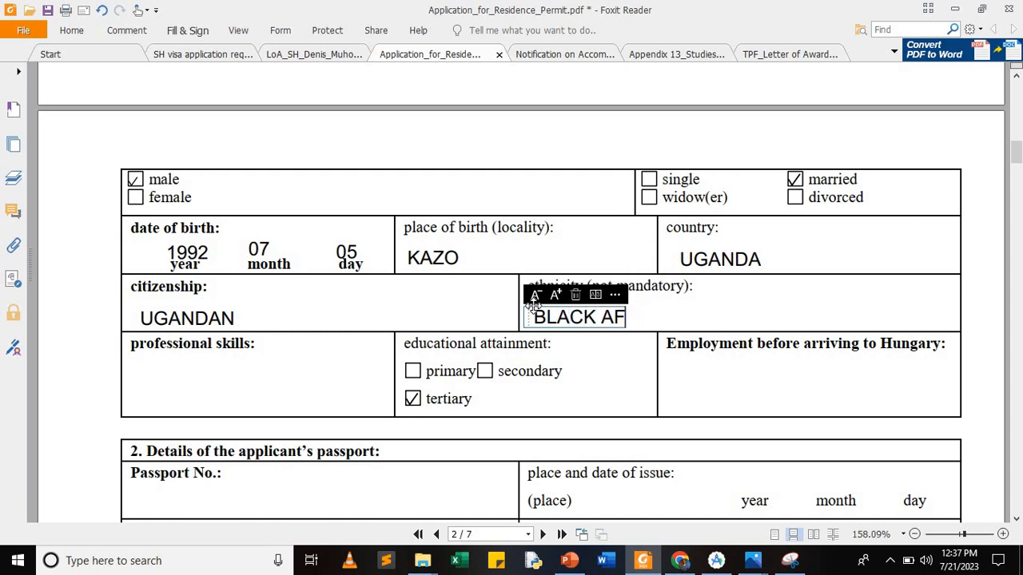
key("BackSpace")
key("BackSpace")
key("BackSpace")
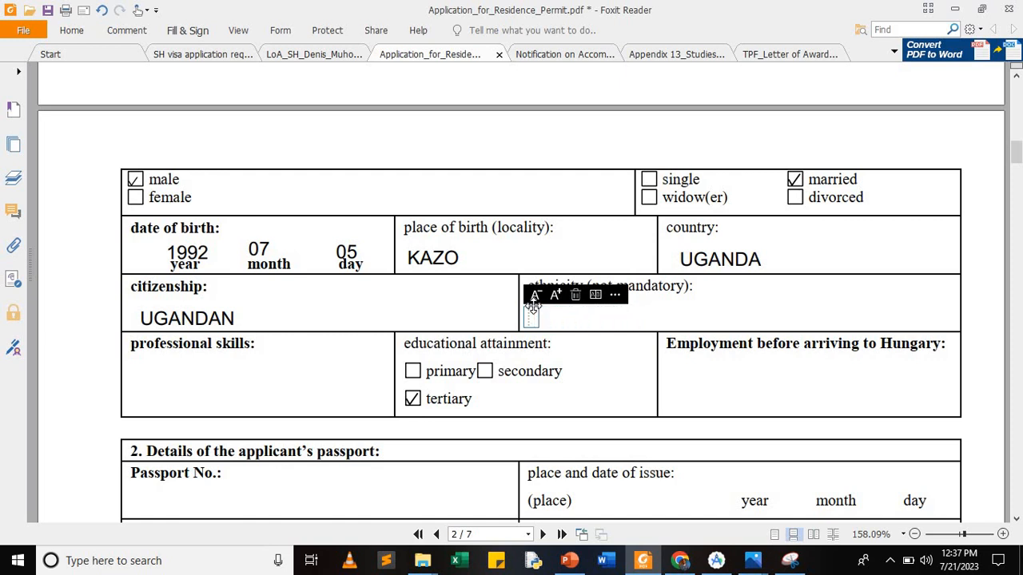
Step: Enter SOFTWARE DEVELOPMENT / EMBEDDED SYSTEMS DESIGN in the skills cell at two sizes smaller
left_click(164, 387)
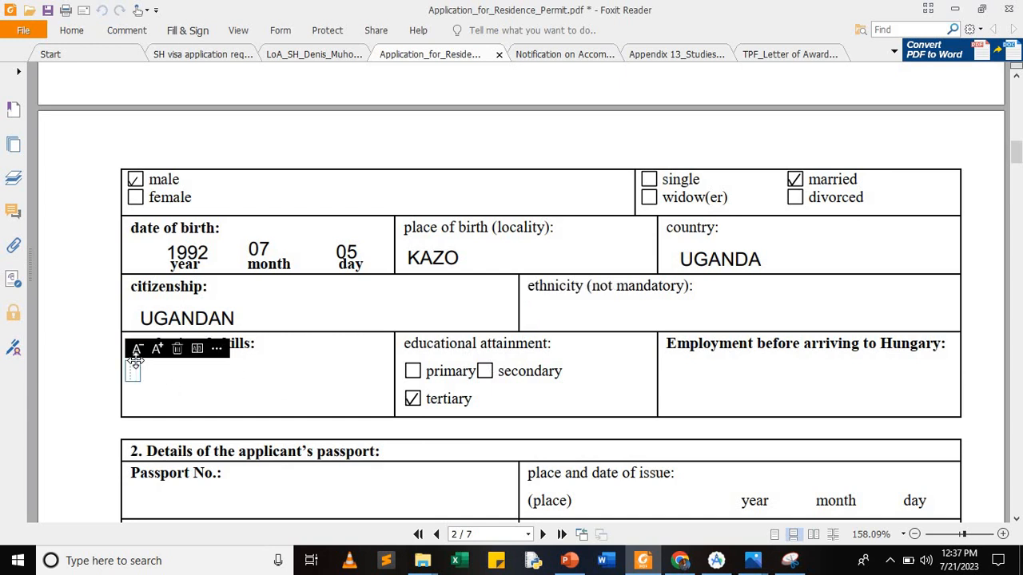
type("SOFTWARE D")
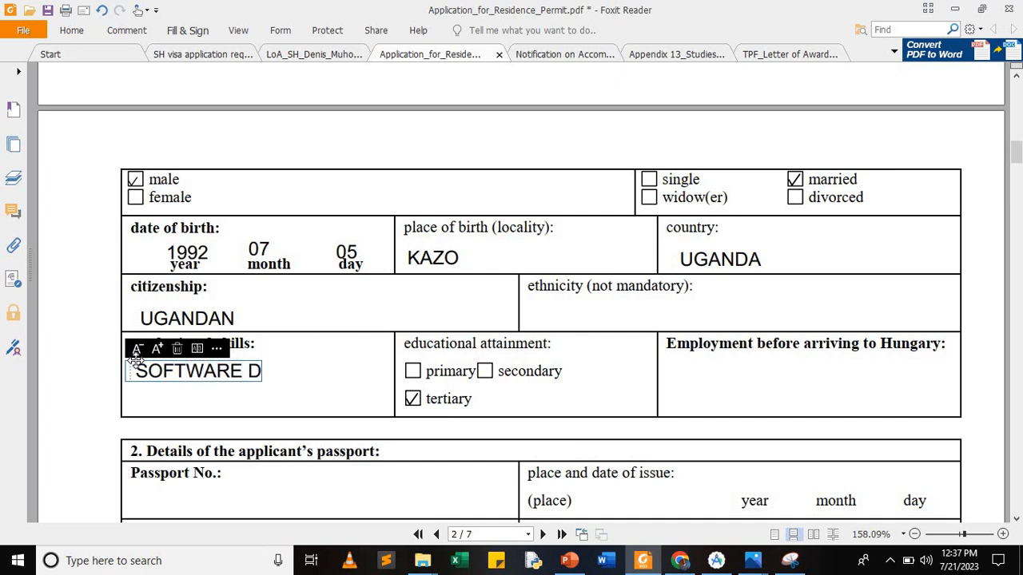
type("EVELOPMENT")
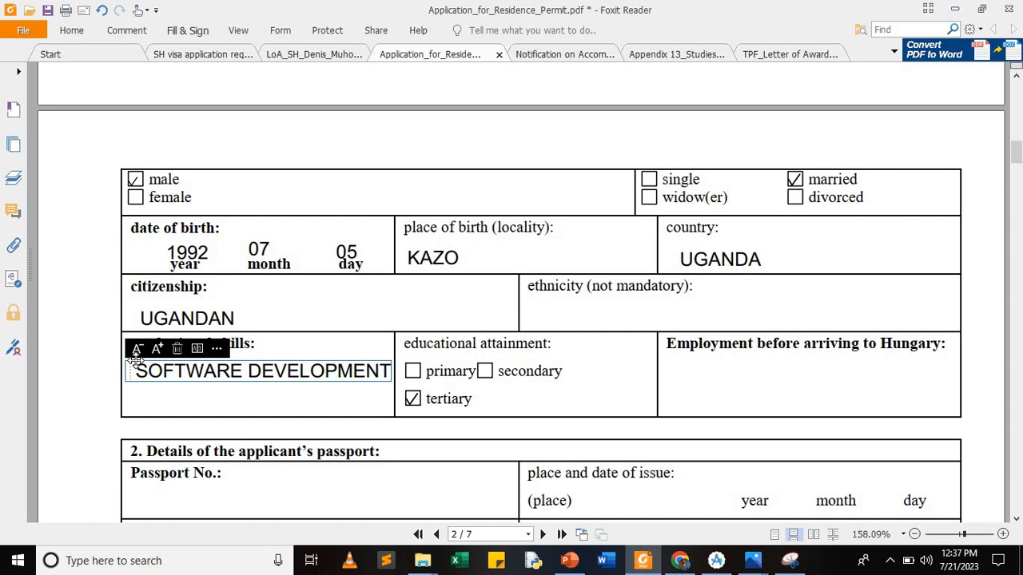
key("Return")
type("EM")
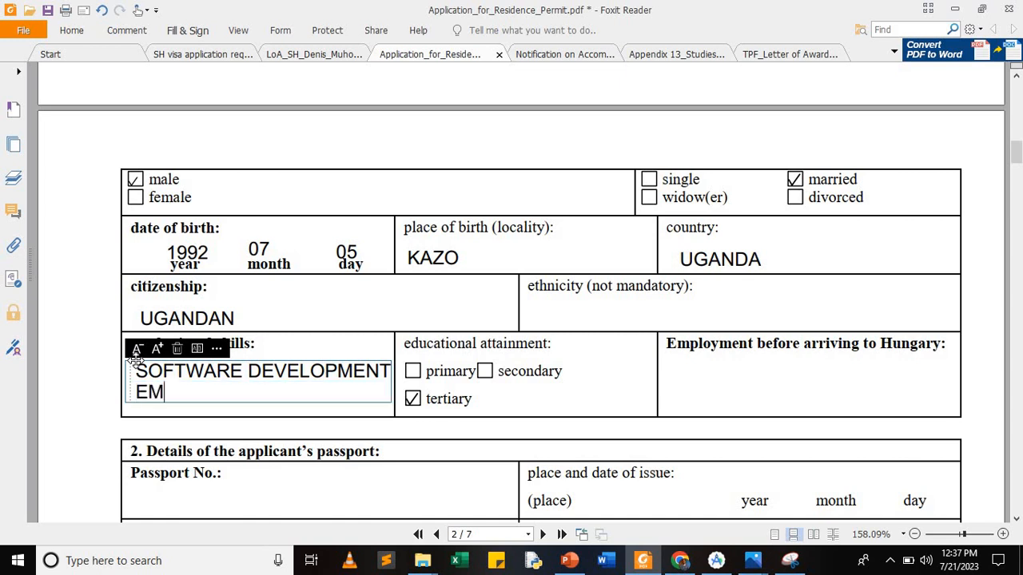
type("BEEDE")
key("BackSpace")
key("BackSpace")
key("BackSpace")
type("DDED")
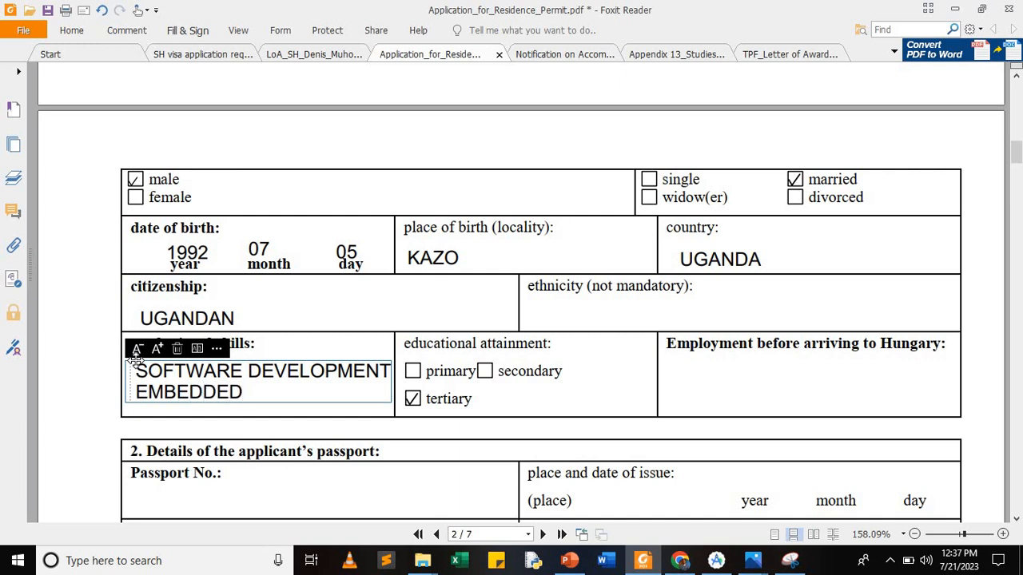
type(" SYSTEMS")
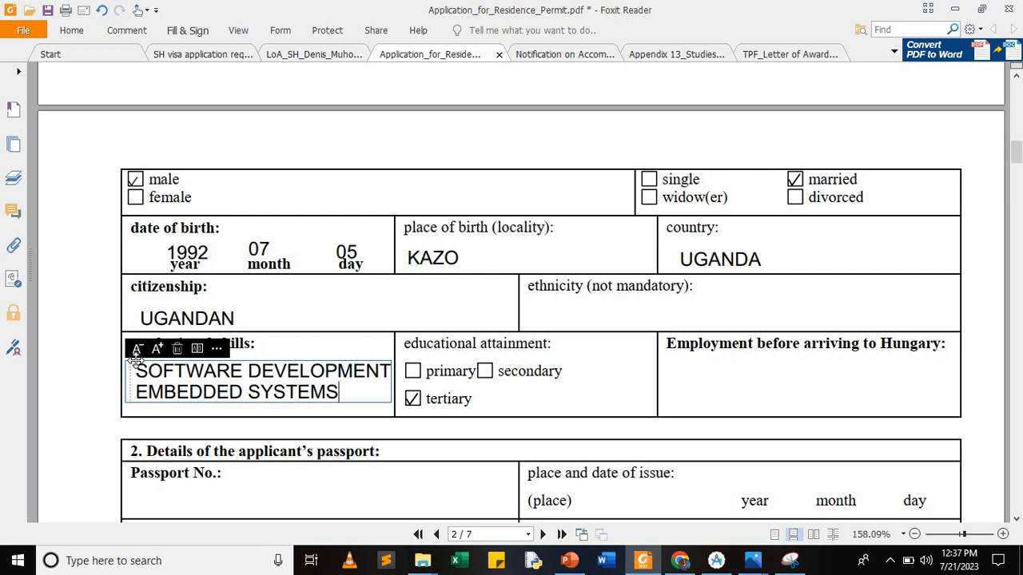
type("DESIGN")
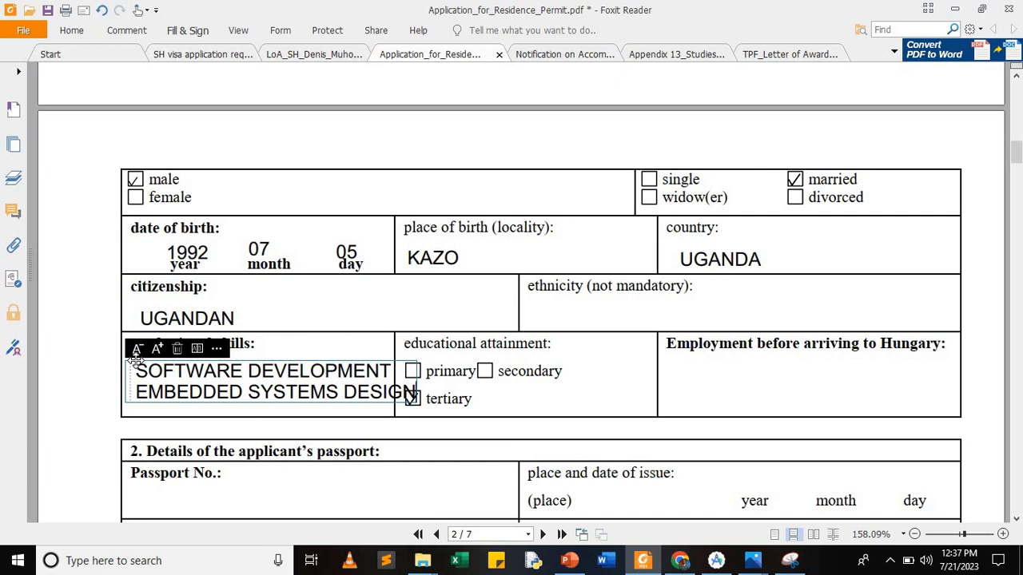
key("BackSpace")
key("BackSpace")
key("BackSpace")
key("BackSpace")
key("BackSpace")
key("BackSpace")
key("BackSpace")
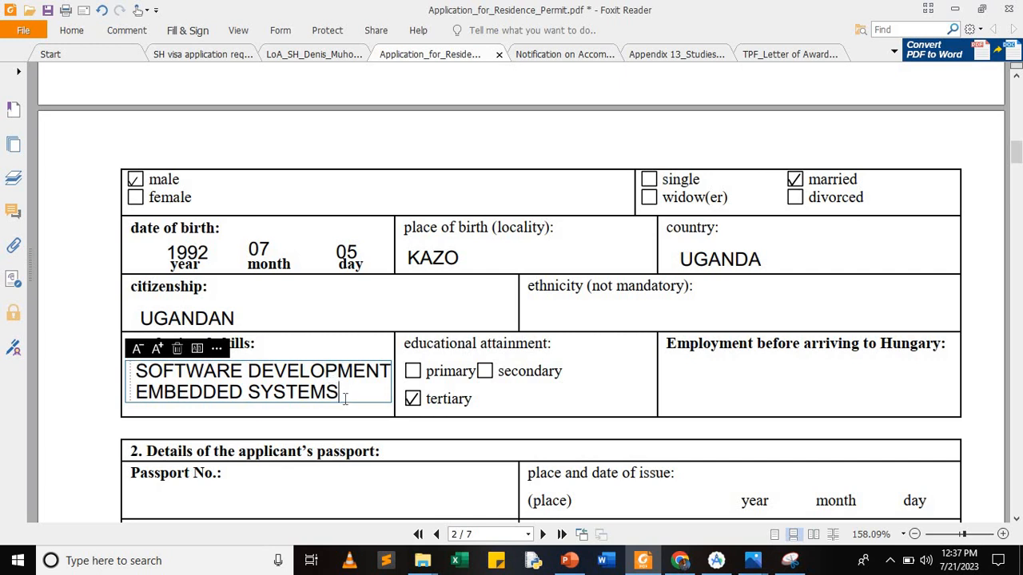
left_click(141, 350)
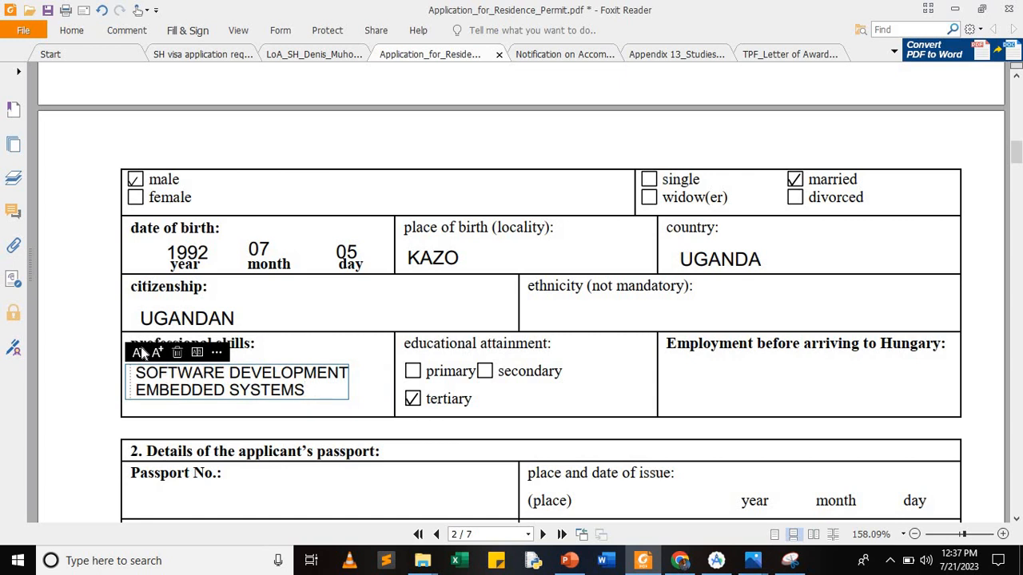
left_click(140, 353)
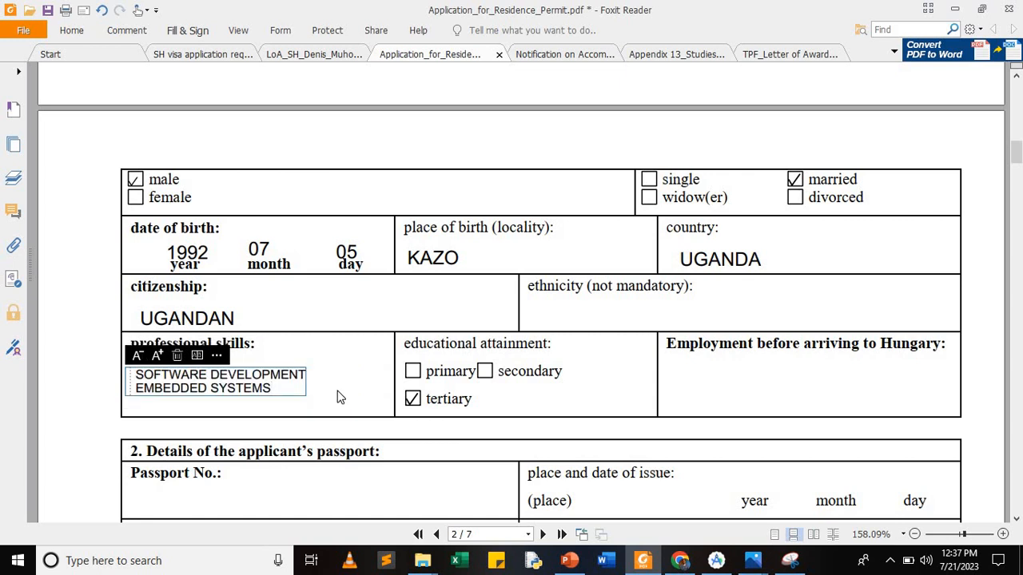
type("DESIGN")
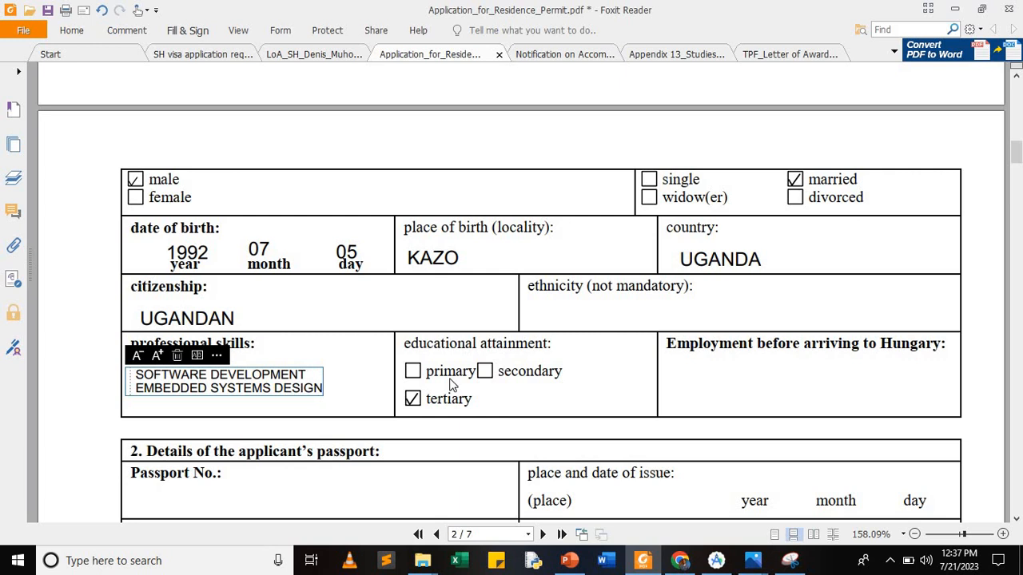
Step: Type ICT SUPPORT OFFICER in the Employment field and enlarge it two sizes
left_click(676, 384)
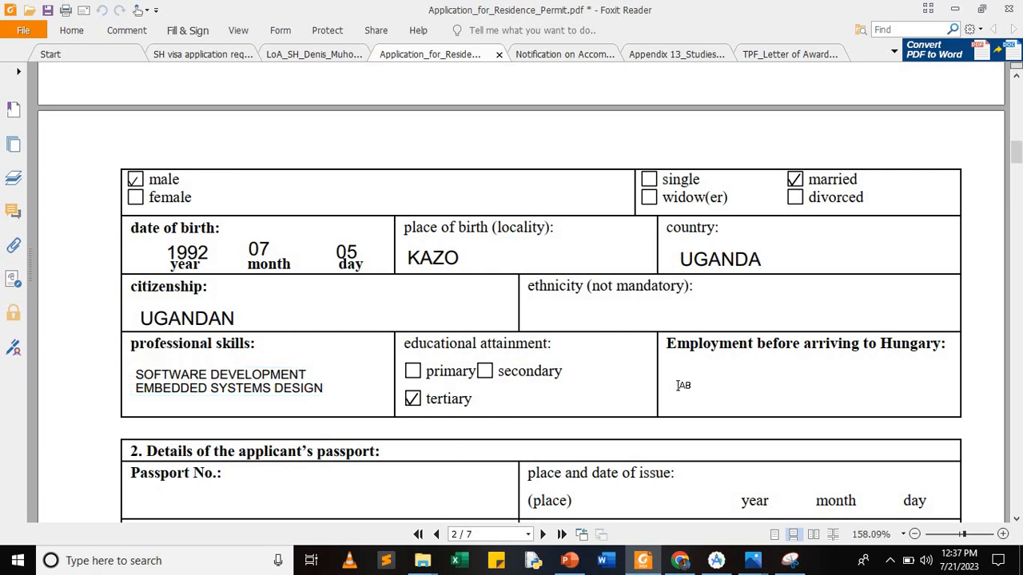
left_click(674, 382)
type("ICT SUPPORT OFFICER")
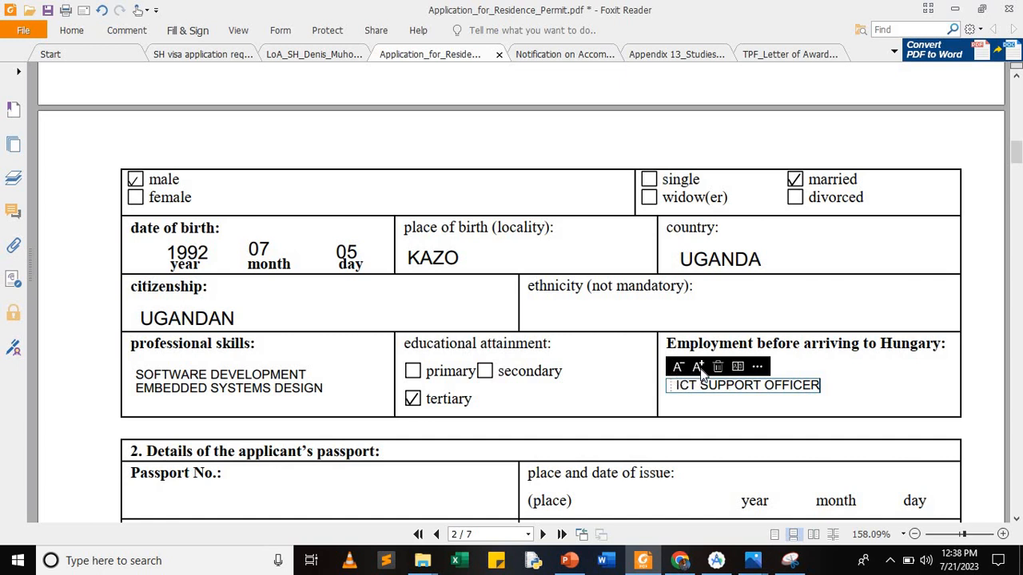
left_click(700, 367)
left_click(700, 367)
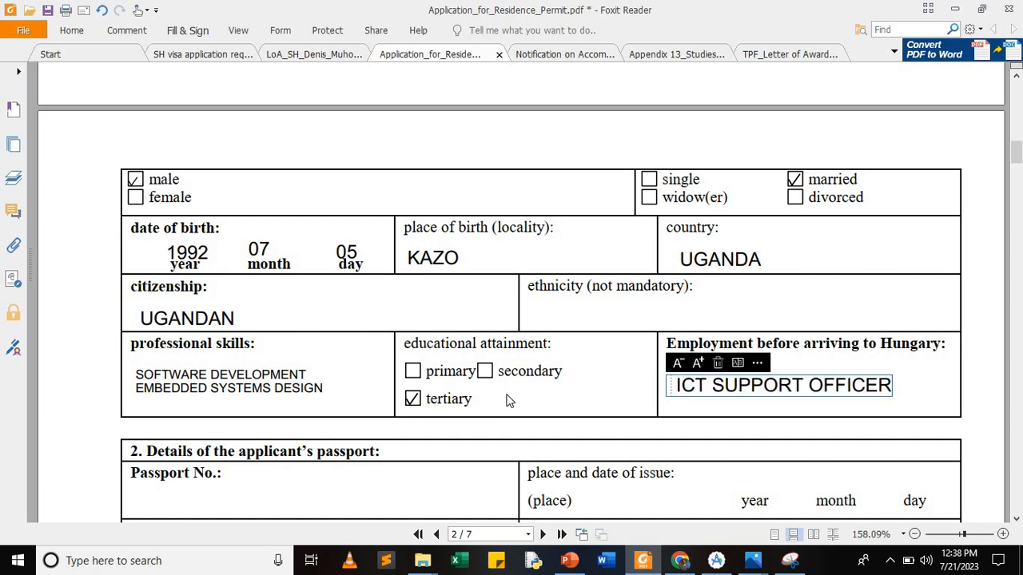
Step: Enter the passport number in the Passport No. field
scroll(506, 400, "down", 3)
scroll(506, 399, "down", 2)
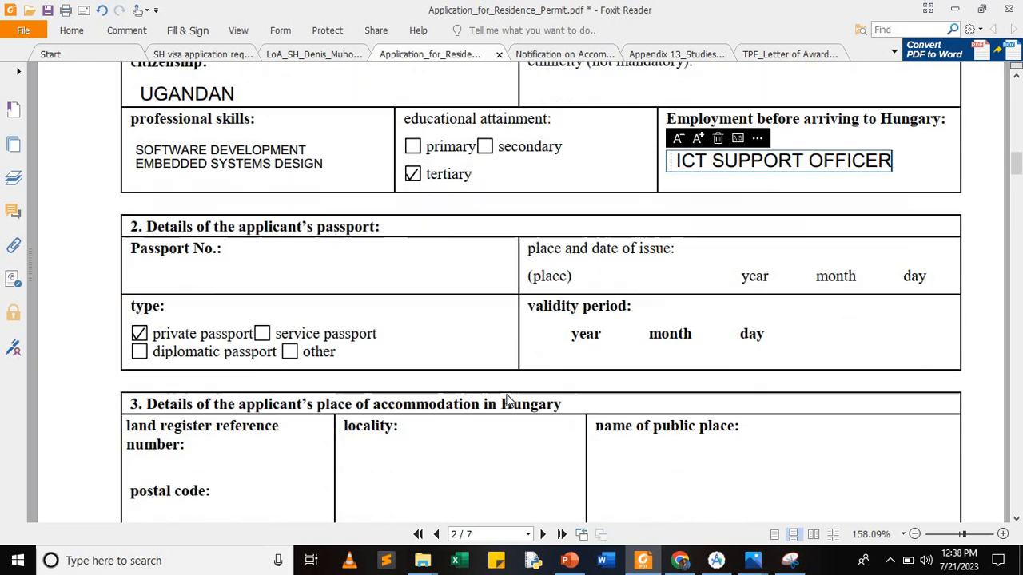
left_click(221, 275)
left_click(214, 276)
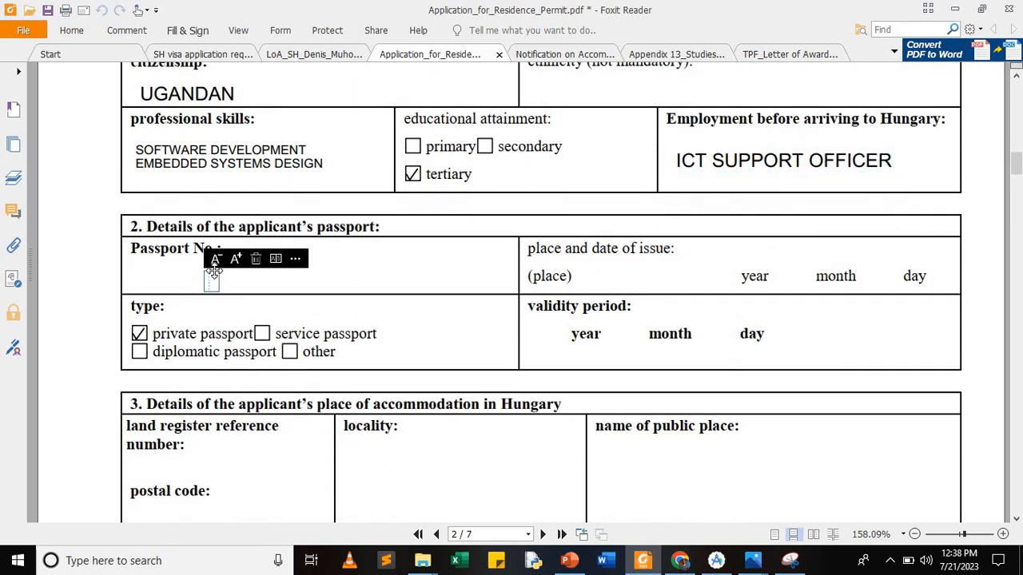
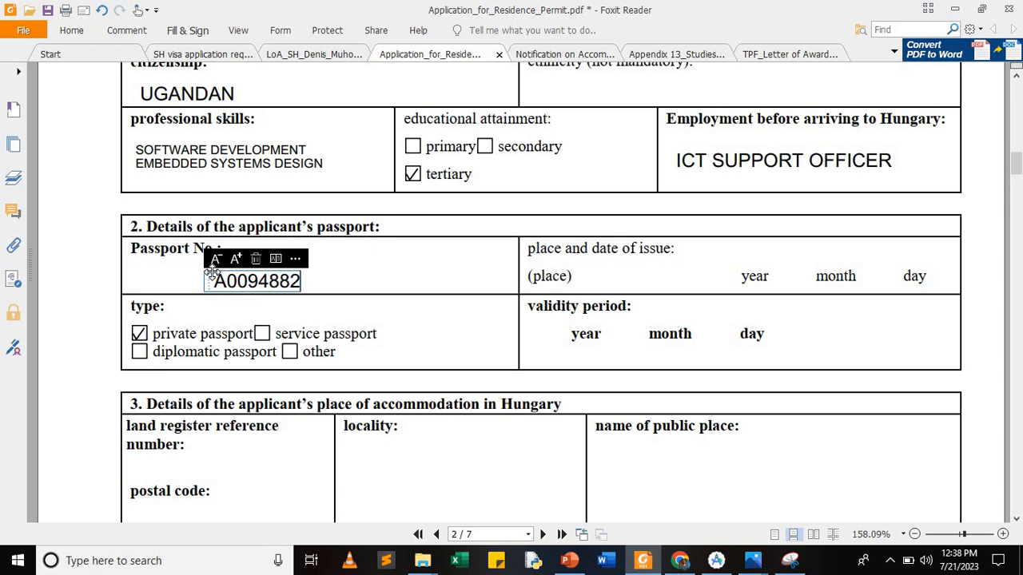
left_click(592, 282)
Step: Add KAMPALA, UGANDA as the place of issue, resized to fit the cell
left_click(583, 274)
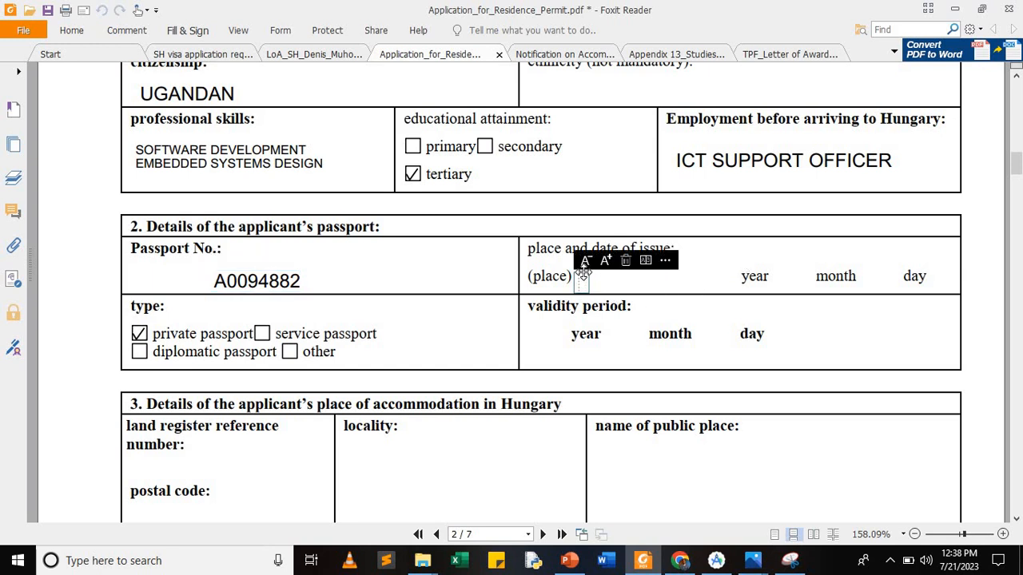
type("KAMPALA,")
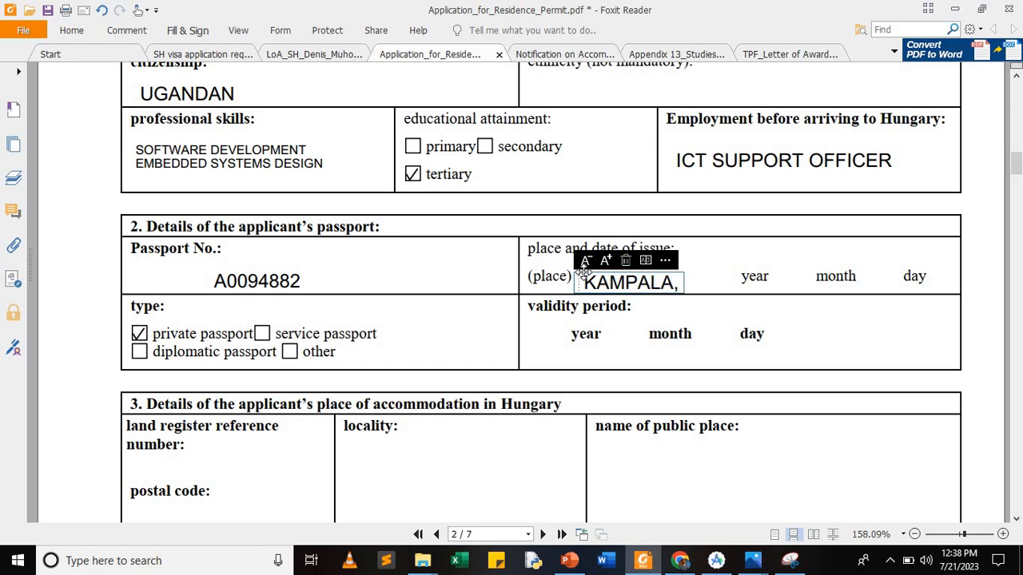
type(" UGANDA")
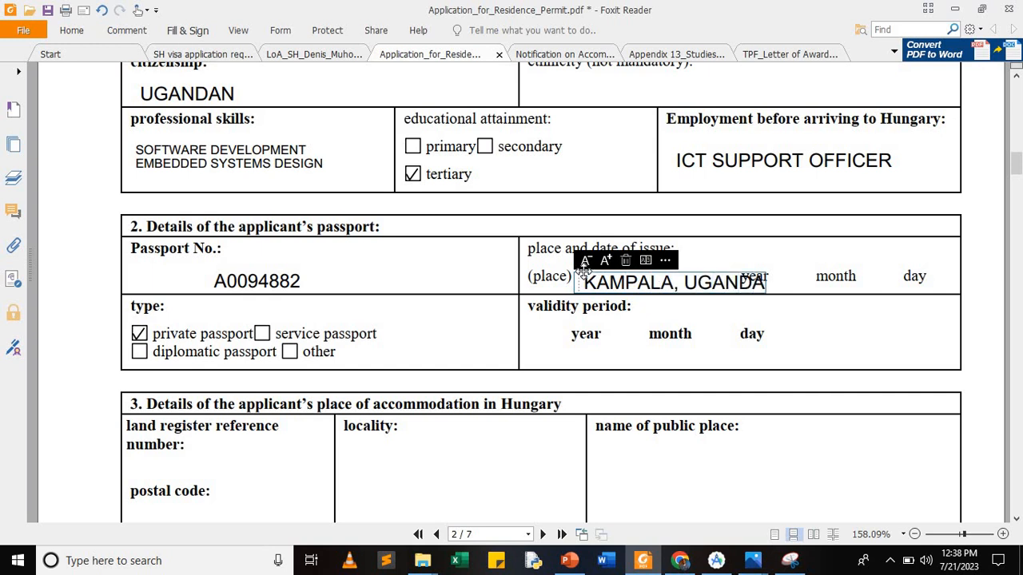
left_click(586, 262)
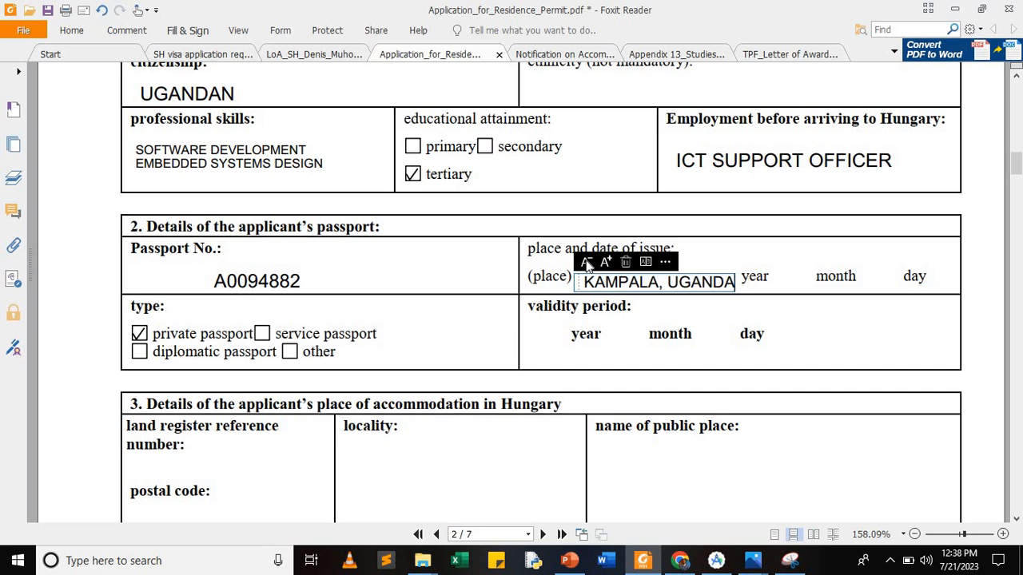
left_click(587, 265)
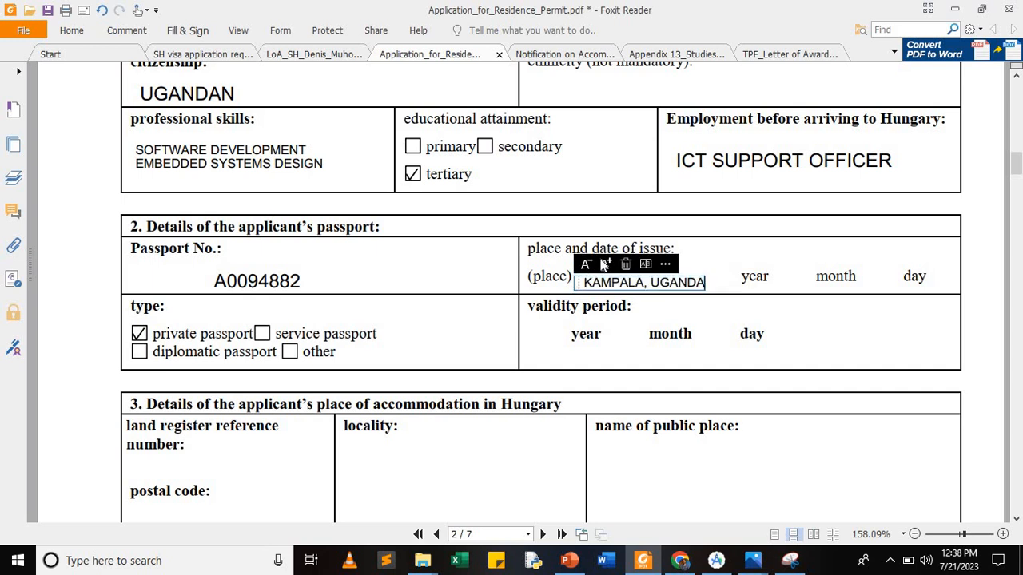
left_click(605, 264)
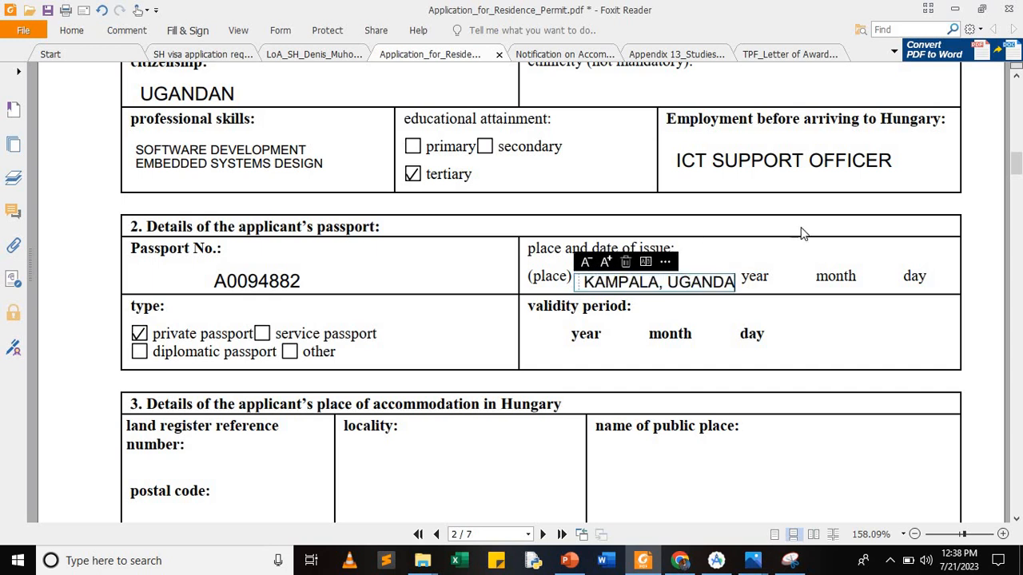
left_click(742, 262)
Step: Enter the passport issue date 2022, 10, 12 above the year, month and day labels
left_click(738, 258)
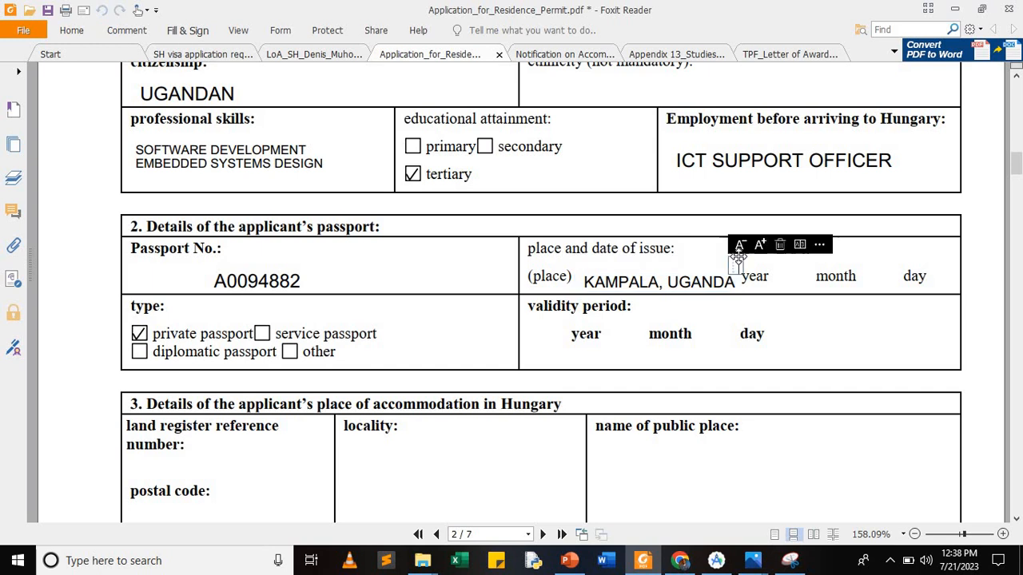
left_click_drag(739, 255, 738, 251)
type("2022")
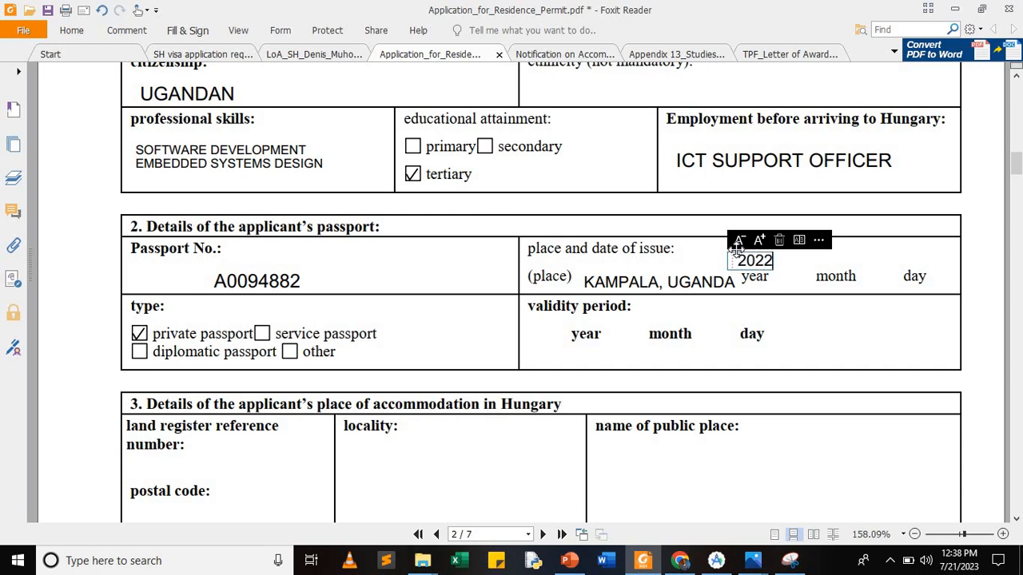
left_click(825, 261)
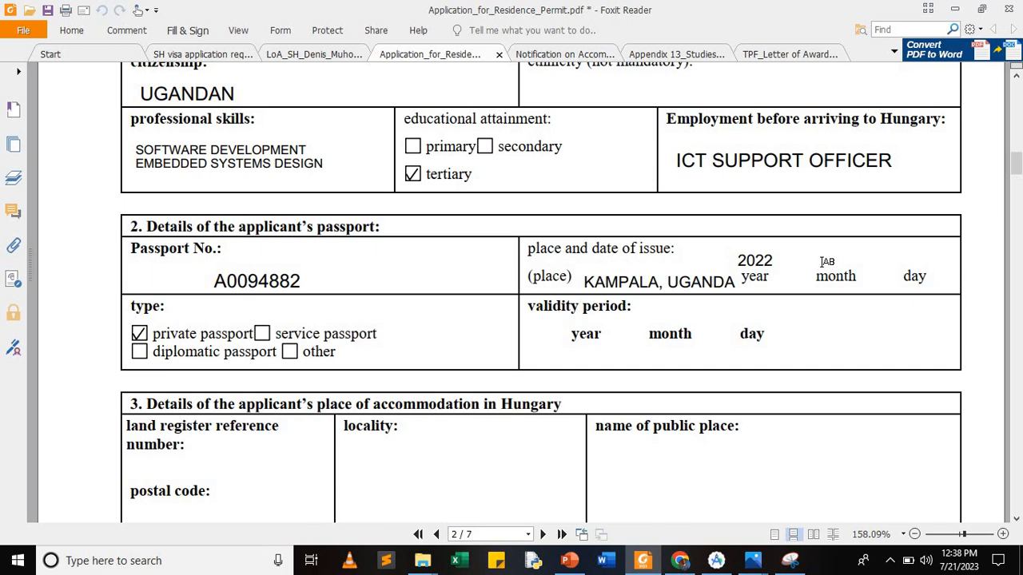
left_click(819, 259)
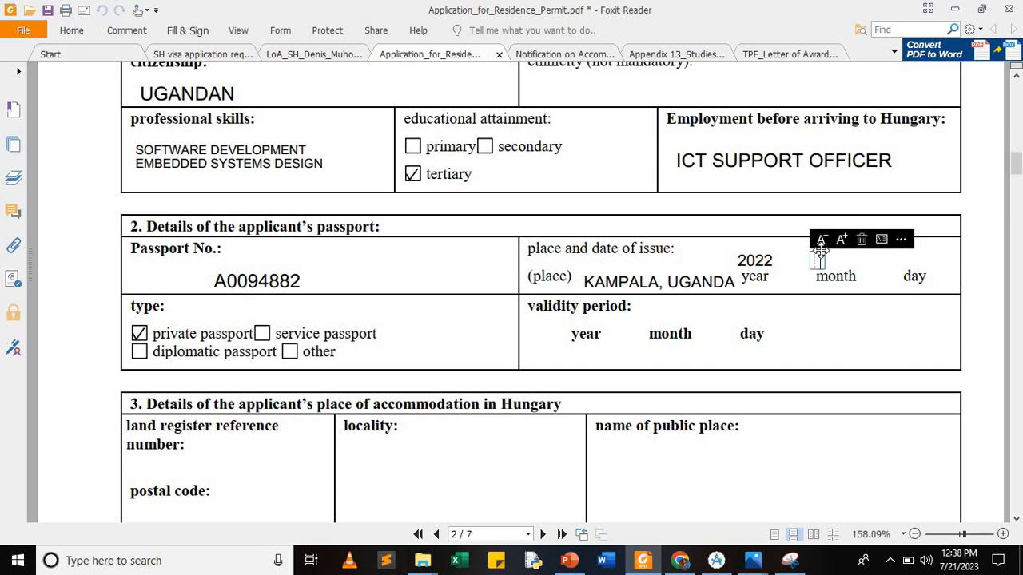
type("10")
left_click(909, 261)
left_click(907, 261)
type("12")
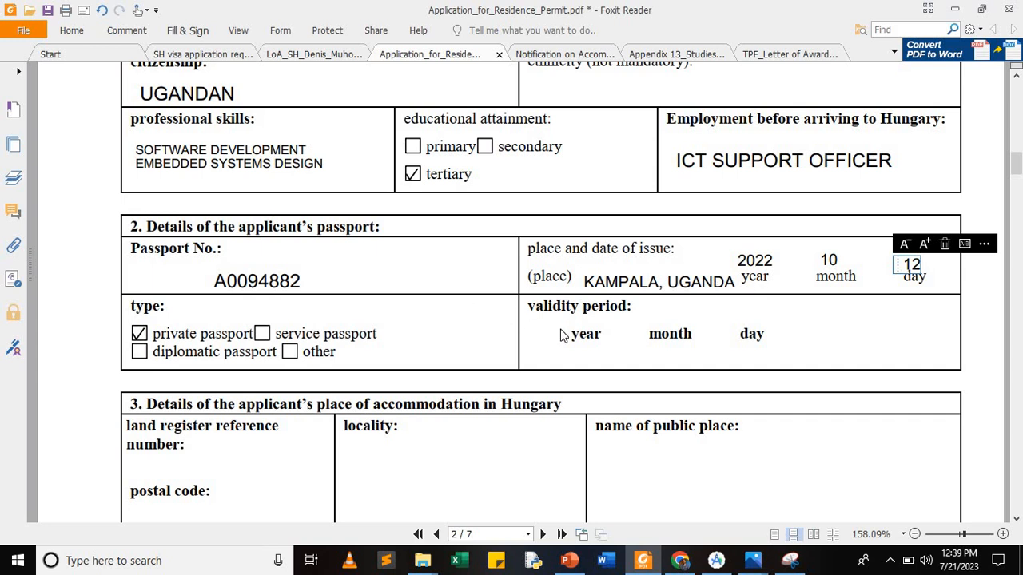
left_click(573, 353)
Step: Enter the validity date 2032, 10, 13 under the validity year, month and day
left_click(574, 352)
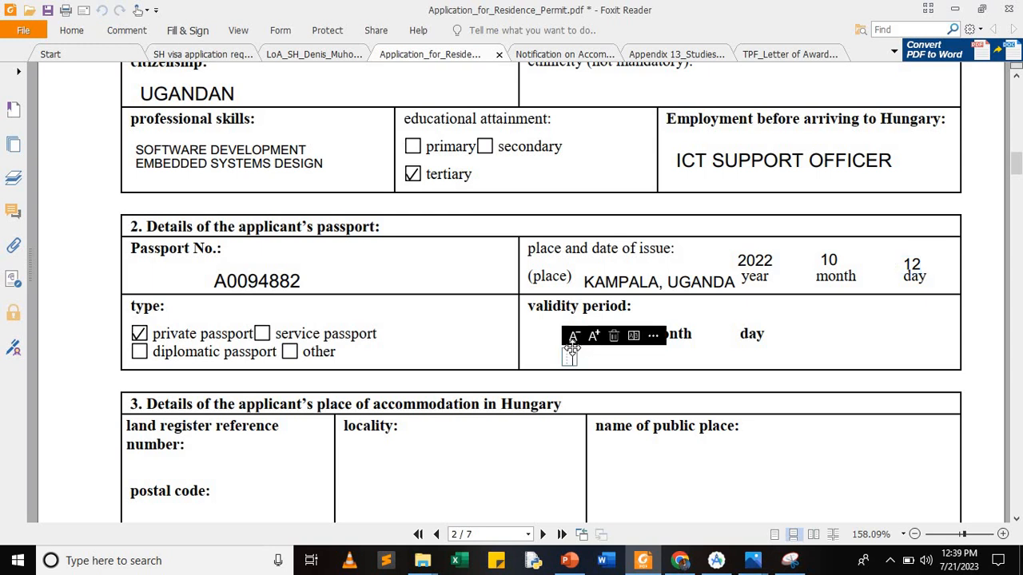
type("20232")
key("BackSpace")
key("BackSpace")
key("BackSpace")
type("32")
left_click(662, 356)
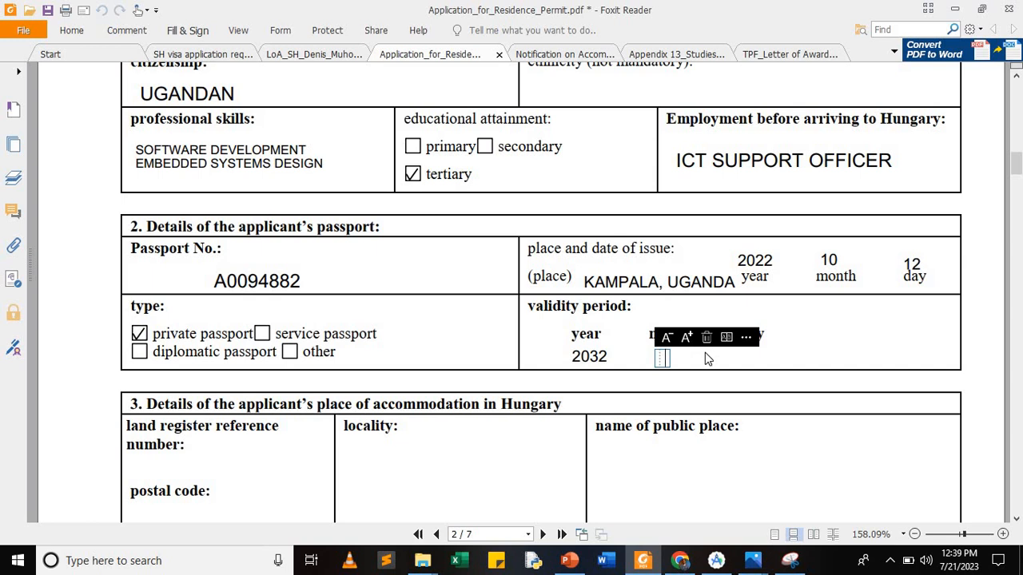
type("10")
left_click(763, 361)
left_click(749, 352)
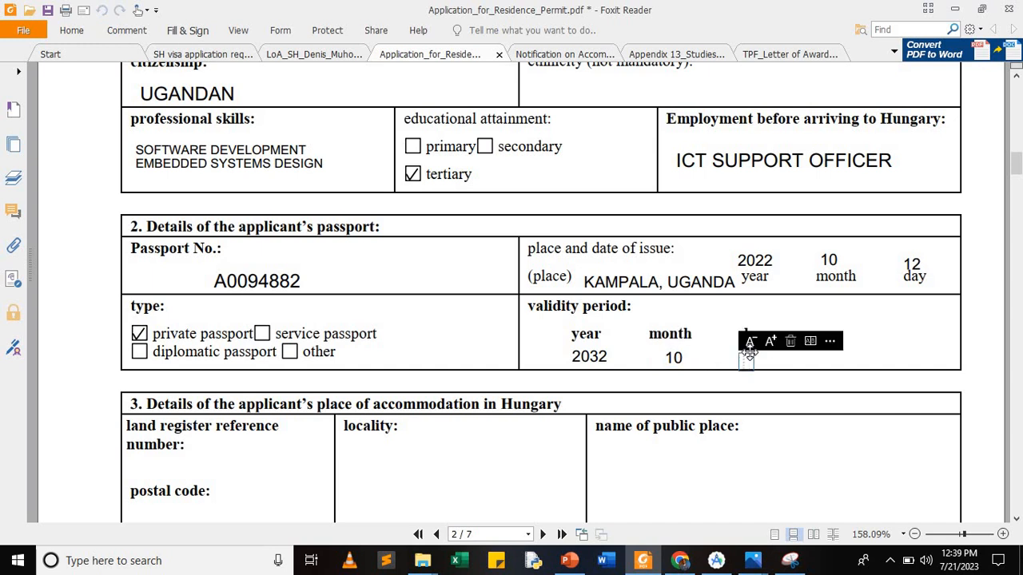
type("13")
left_click(294, 407)
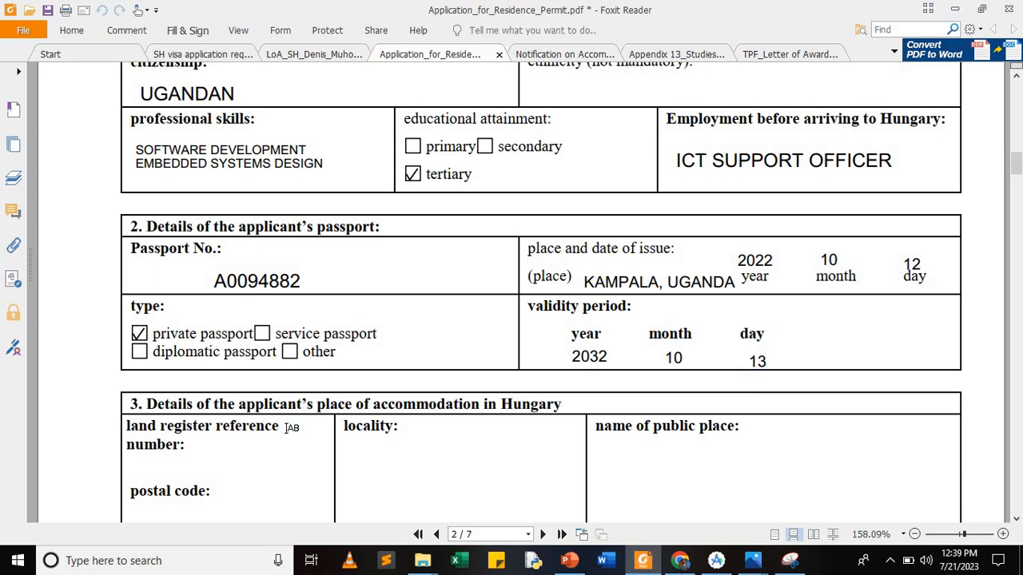
scroll(291, 429, "down", 2)
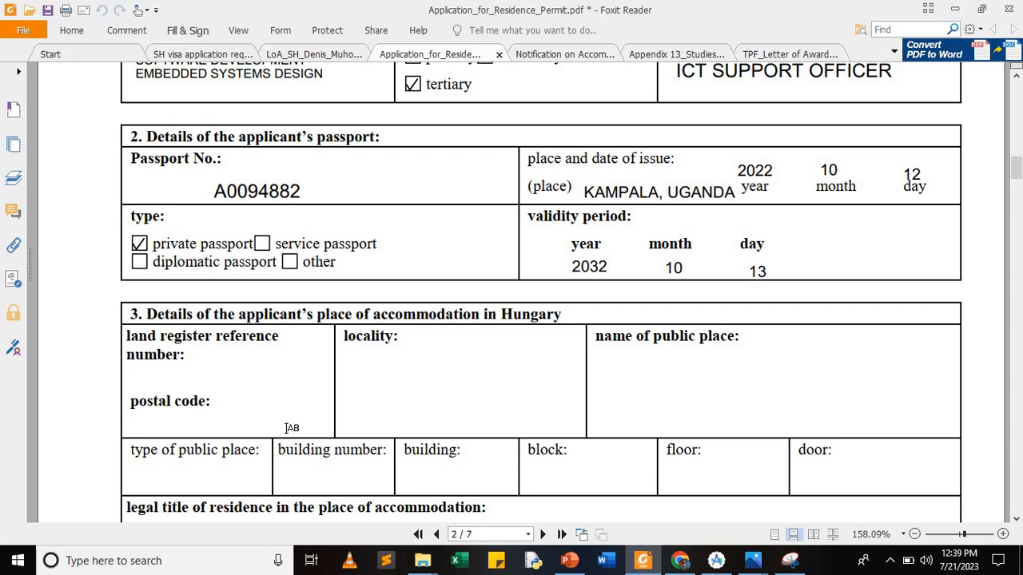
Step: Type KISS APARD STUDENT HOSTEL in smaller text in the locality cell, leaving public place empty
left_click(359, 364)
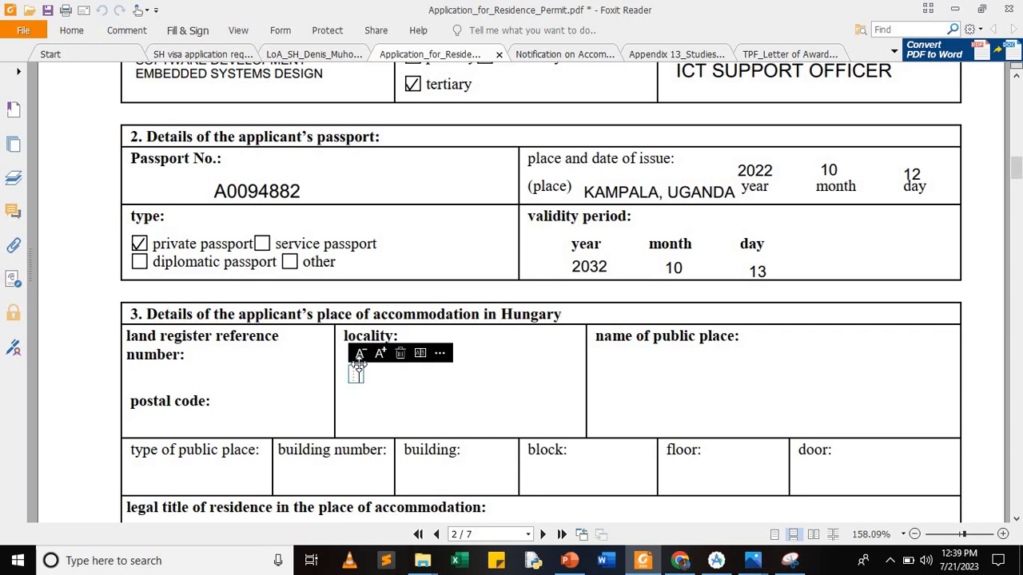
type("KISS APARD STUDENT HOPSTE")
key("BackSpace")
key("BackSpace")
key("BackSpace")
key("BackSpace")
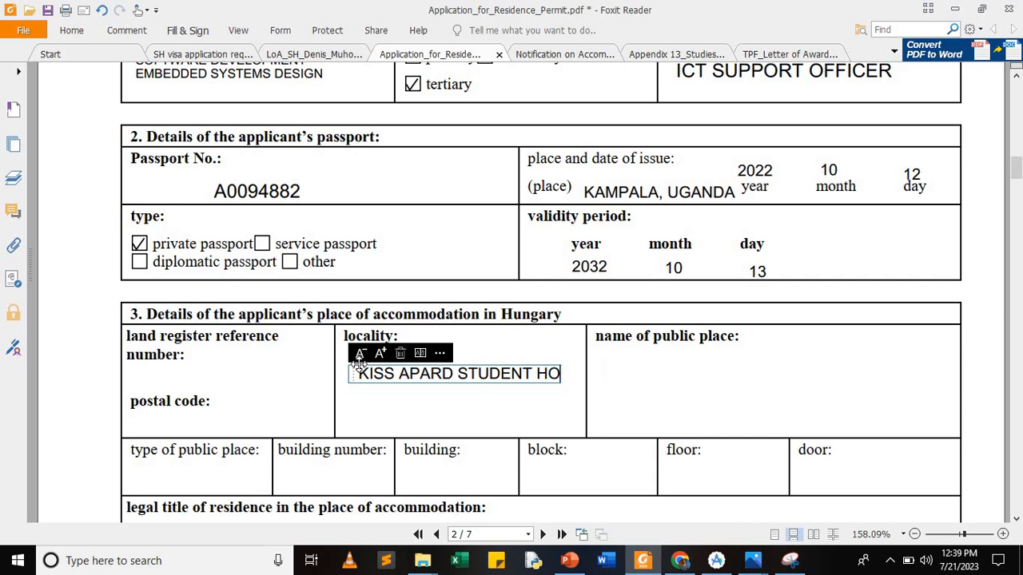
type("STEL")
left_click(361, 355)
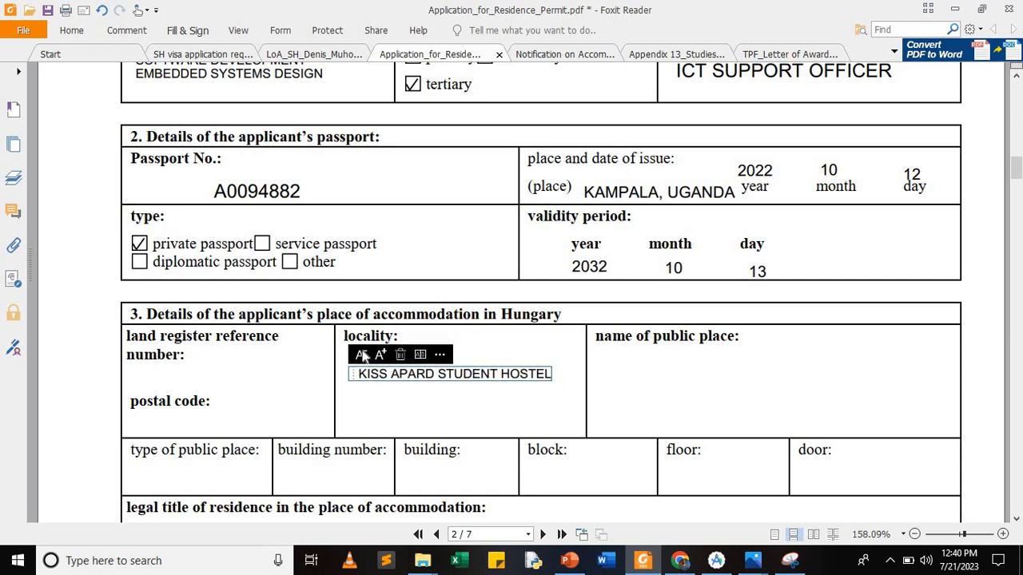
left_click(598, 369)
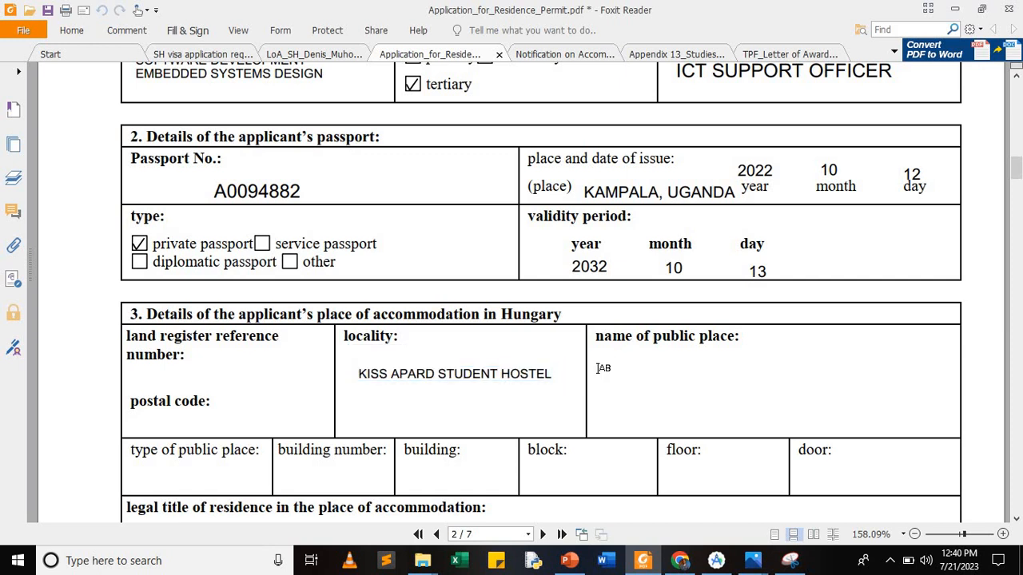
left_click(598, 364)
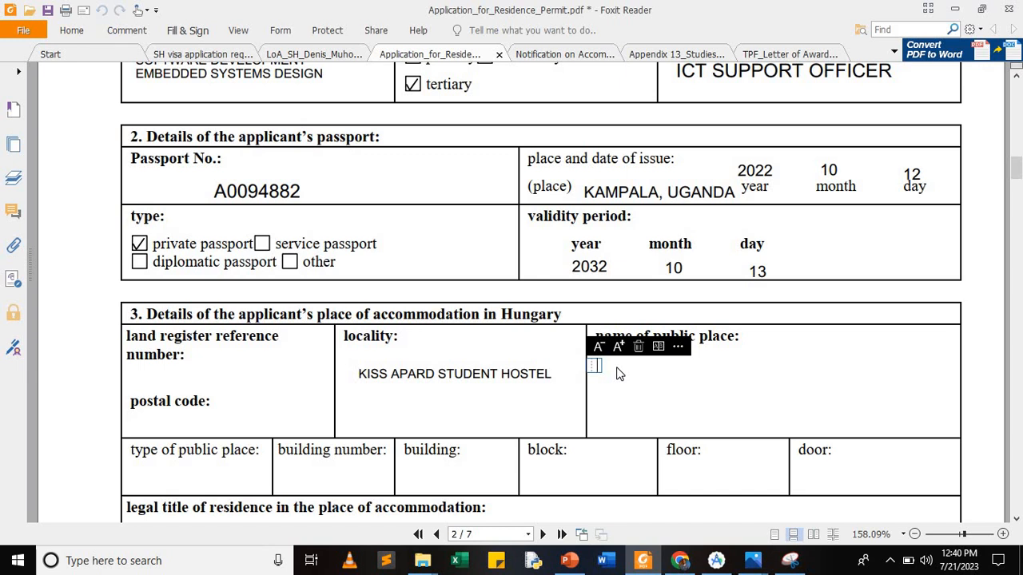
type("DO")
key("BackSpace")
key("BackSpace")
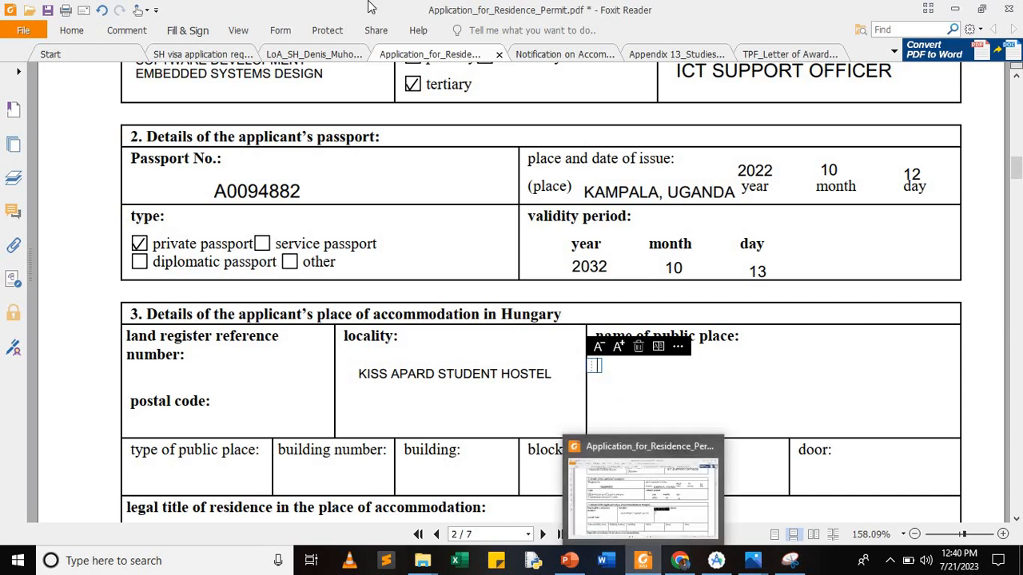
Step: Switch to the scholarship letter, hide thumbnails and scroll to the hostel address paragraph
left_click(324, 53)
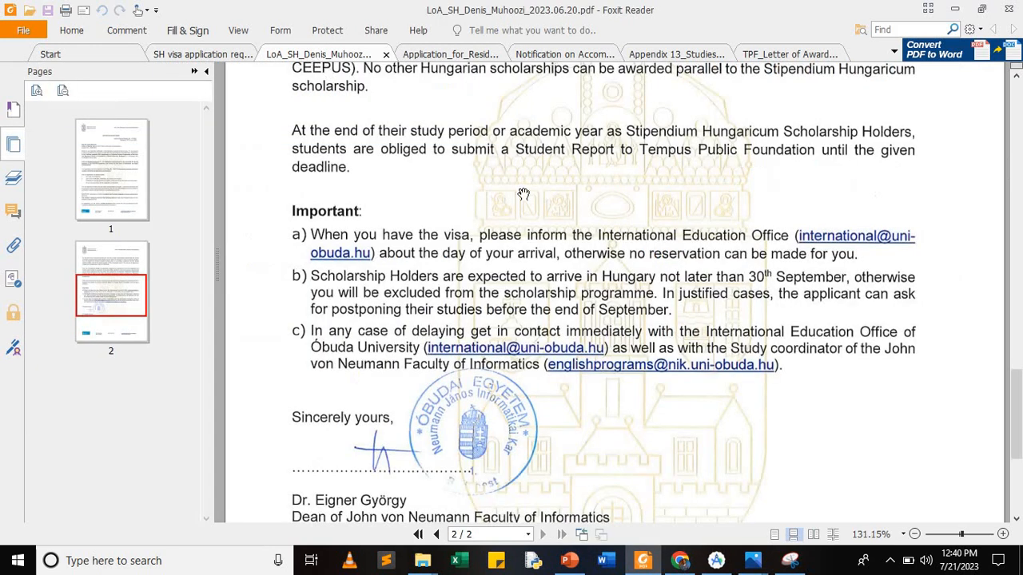
left_click(206, 71)
scroll(357, 235, "up", 6)
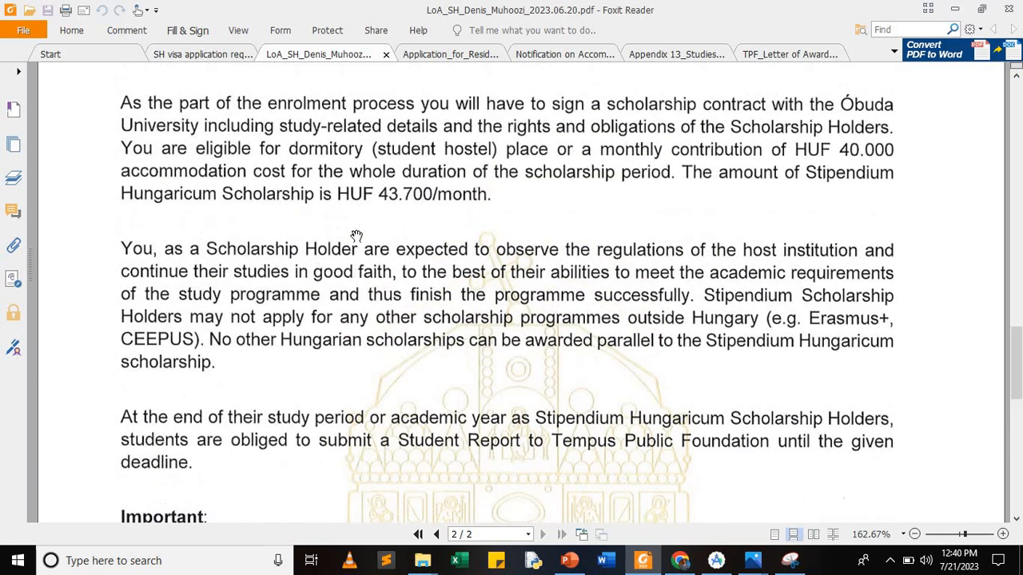
scroll(358, 236, "up", 5)
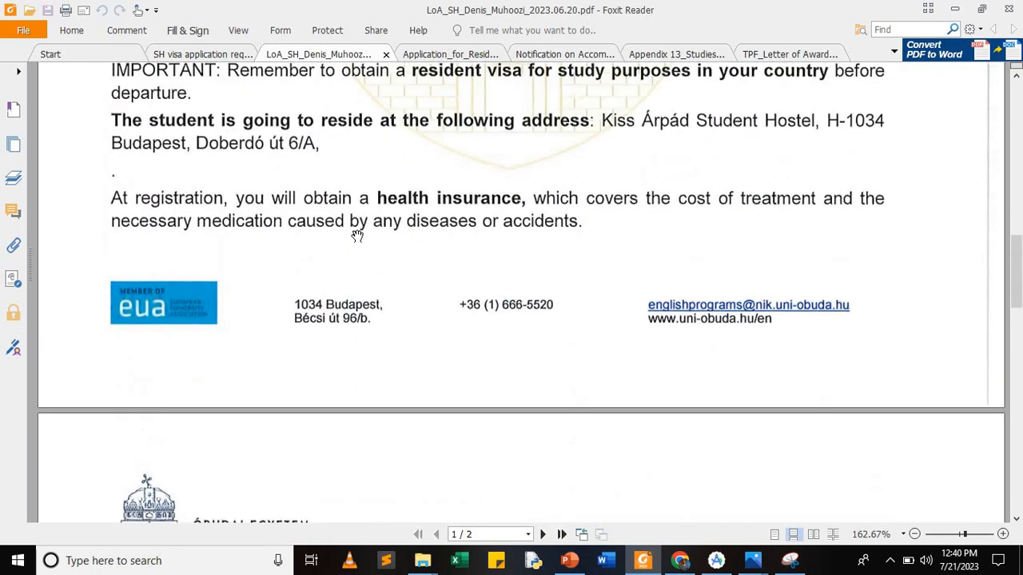
scroll(358, 236, "up", 3)
scroll(357, 236, "up", 1)
scroll(358, 236, "down", 3)
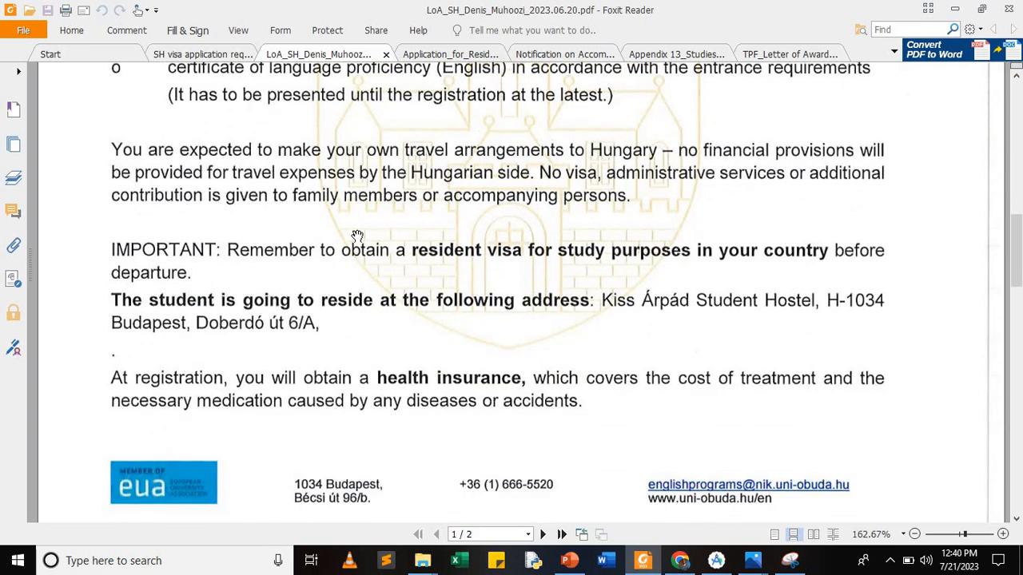
scroll(357, 236, "down", 1)
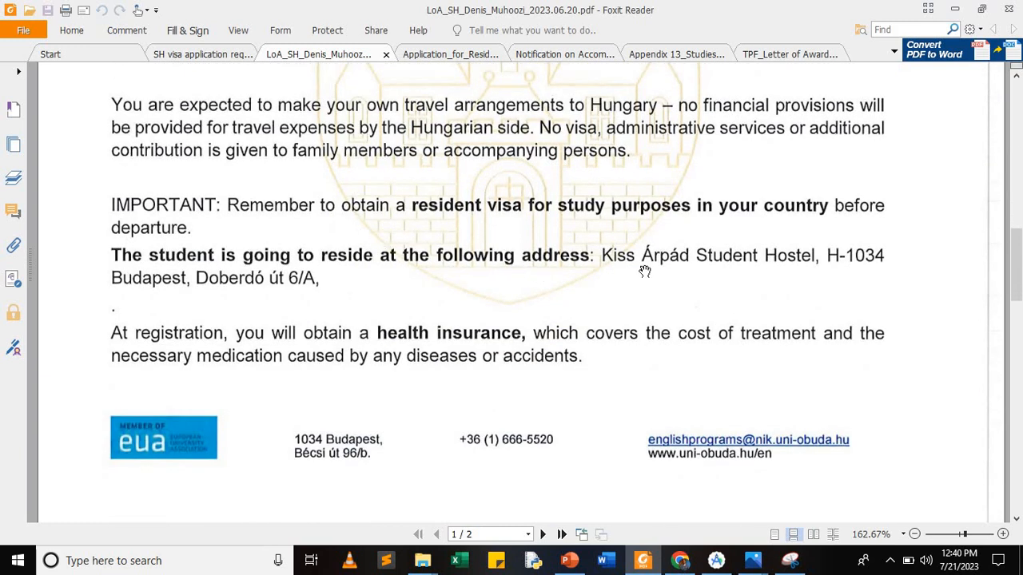
scroll(644, 272, "down", 1)
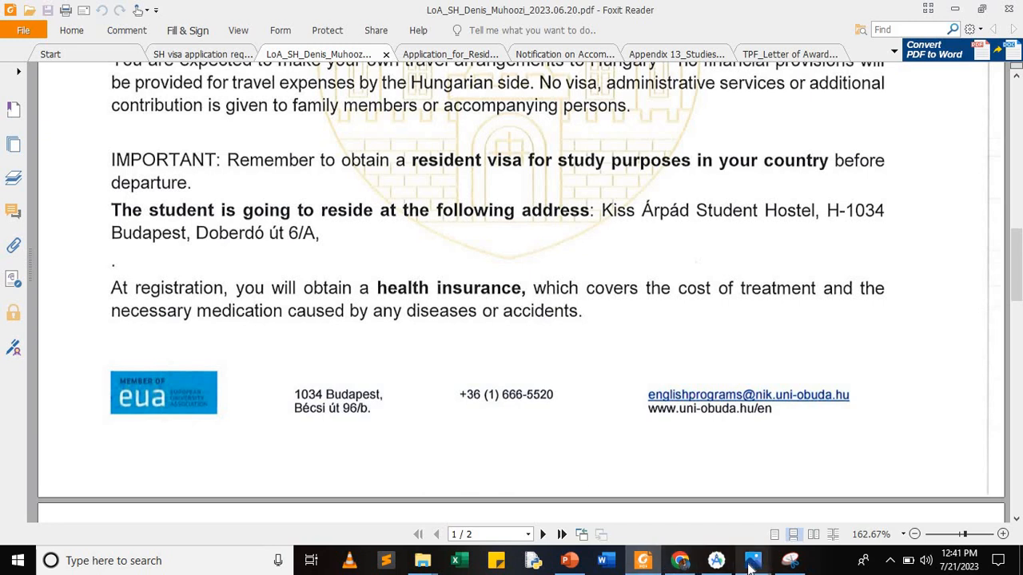
left_click(641, 563)
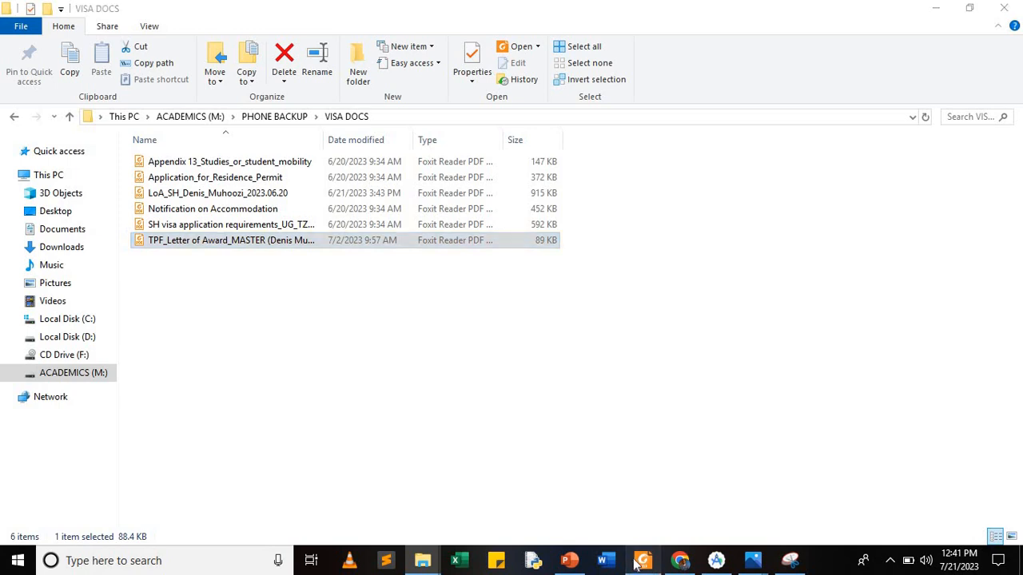
left_click(643, 561)
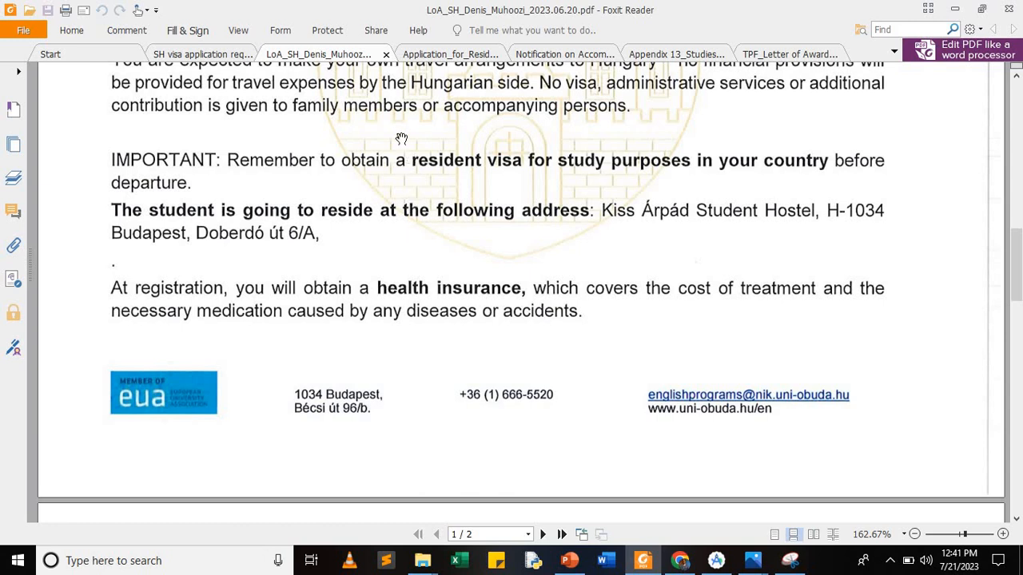
Step: Back on the application form, enter H-1034 BUDAPEST in the name of public place cell
left_click(452, 56)
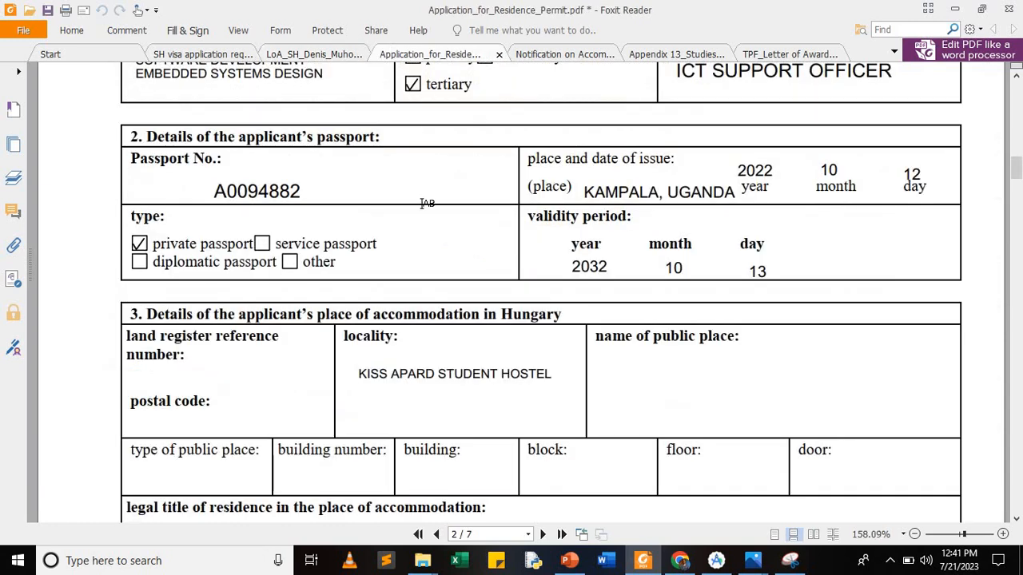
left_click(599, 376)
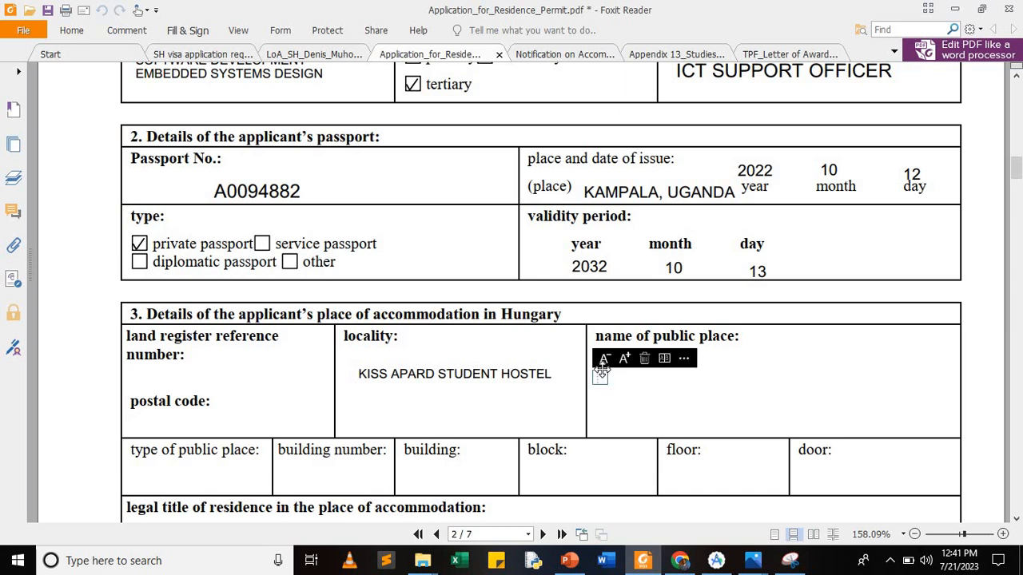
type("H-1034 BUDAPEST")
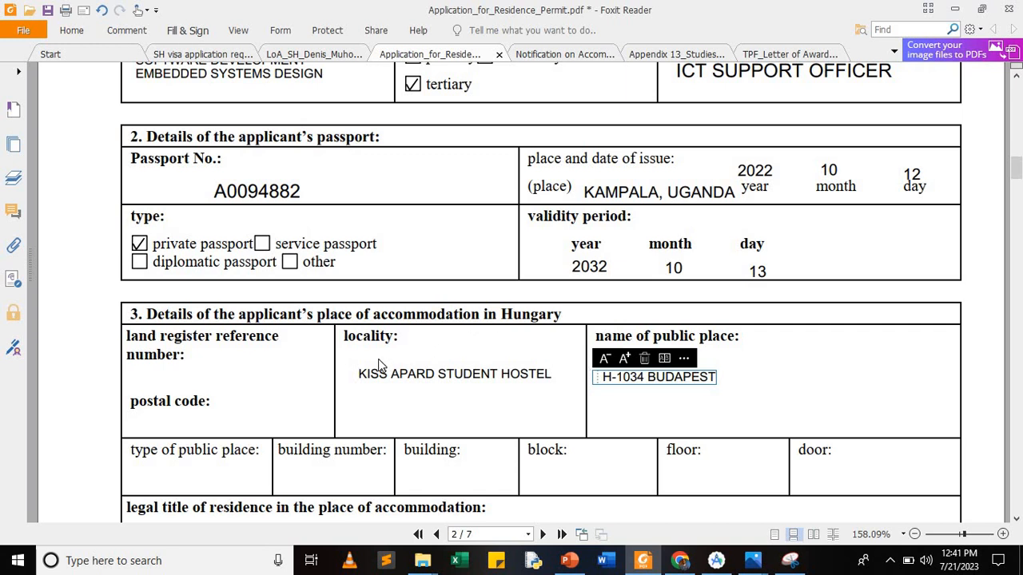
scroll(381, 363, "down", 1)
Step: Type DORMITORY as type of public place and DOBERDO UT 6/A under postal code
left_click(158, 440)
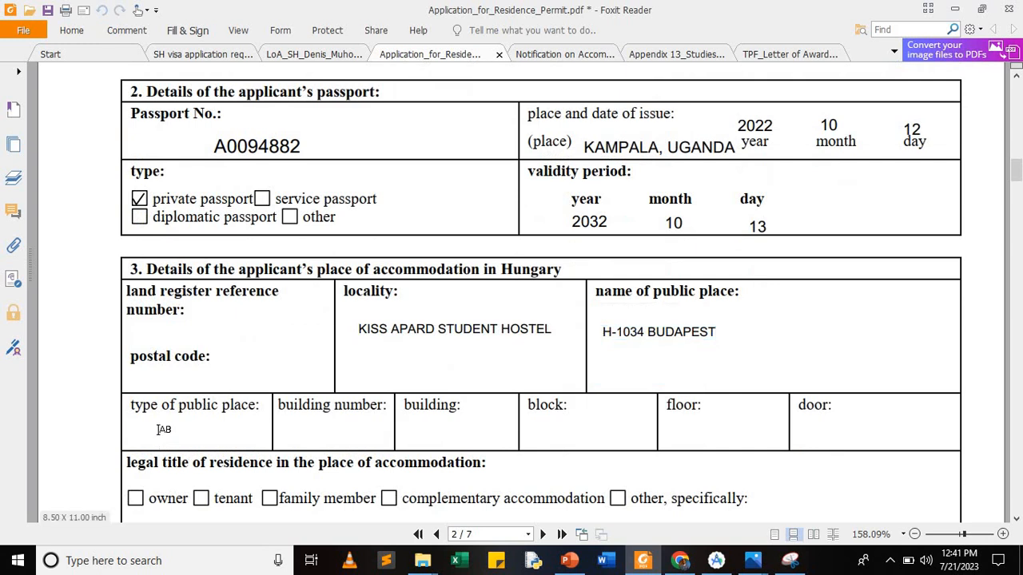
left_click(156, 430)
type("D")
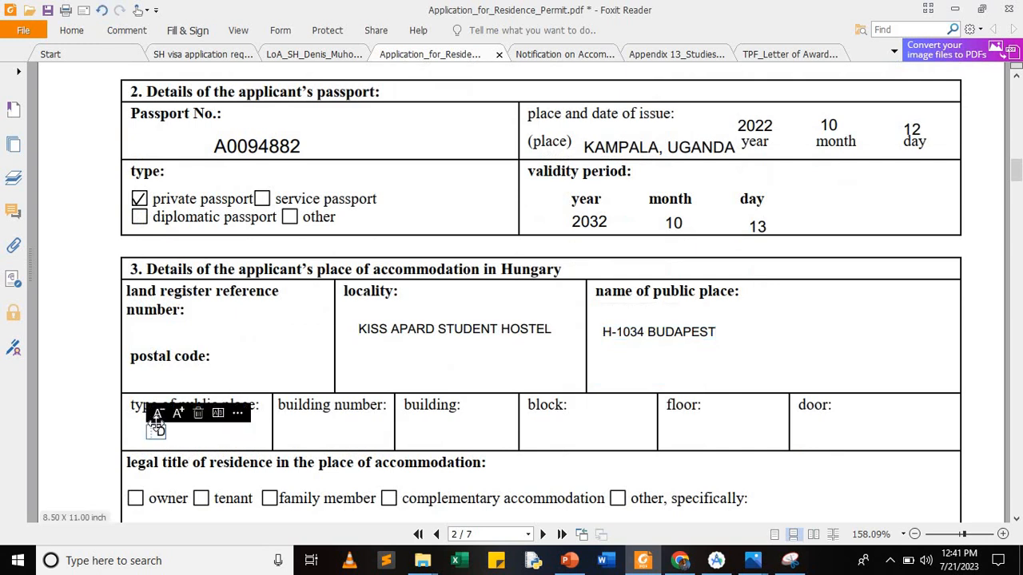
type("ORMITORY")
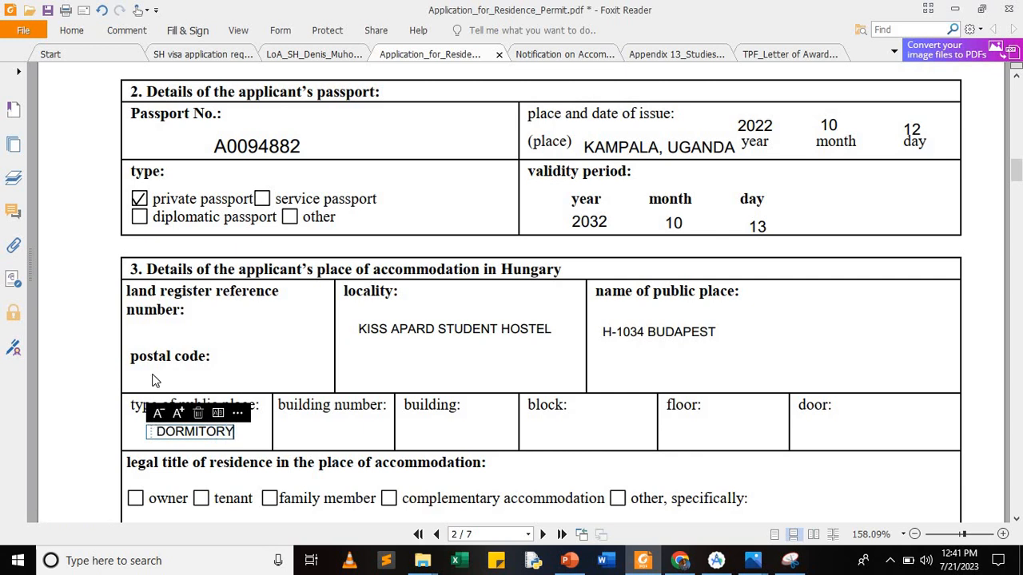
left_click(154, 378)
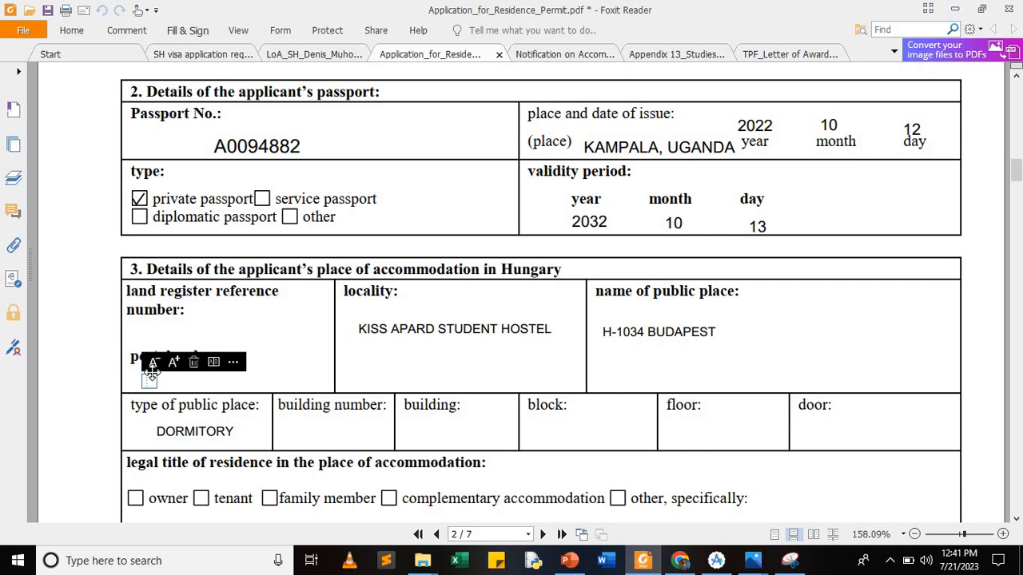
type("DOBERDO U")
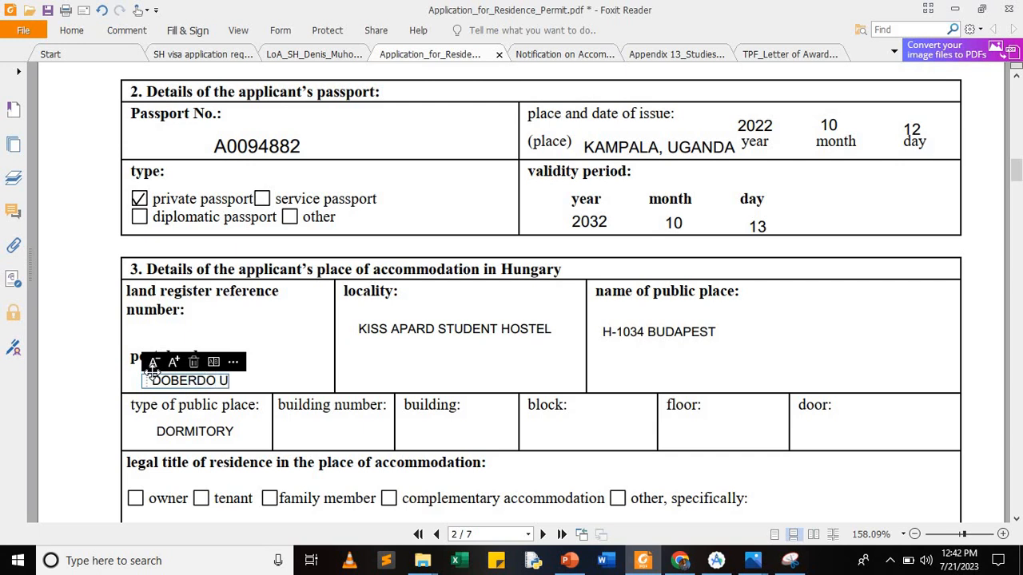
type("T 6/A")
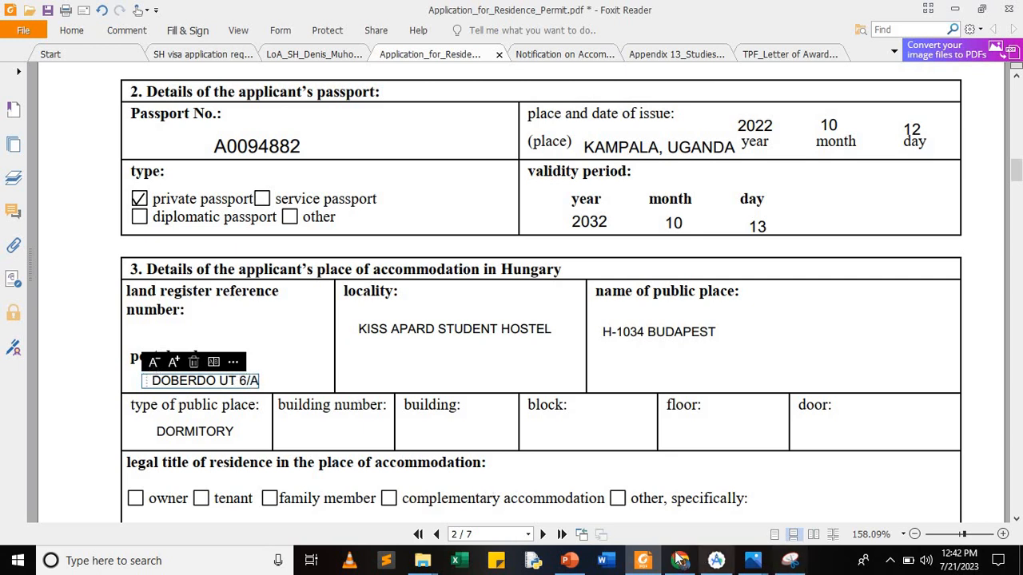
Step: Enter UGANDA as the return destination in section 5
scroll(383, 440, "down", 3)
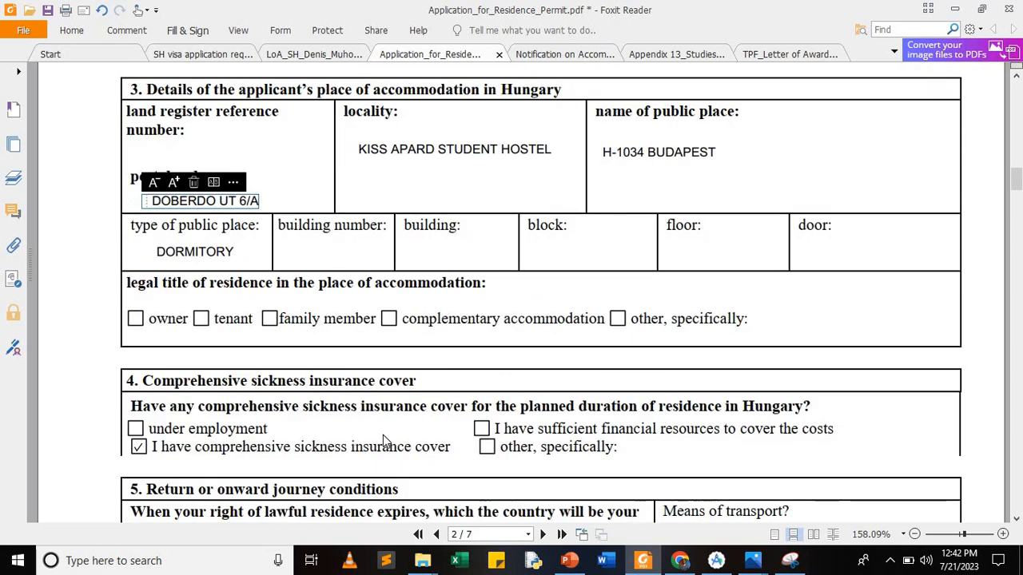
scroll(383, 441, "up", 2)
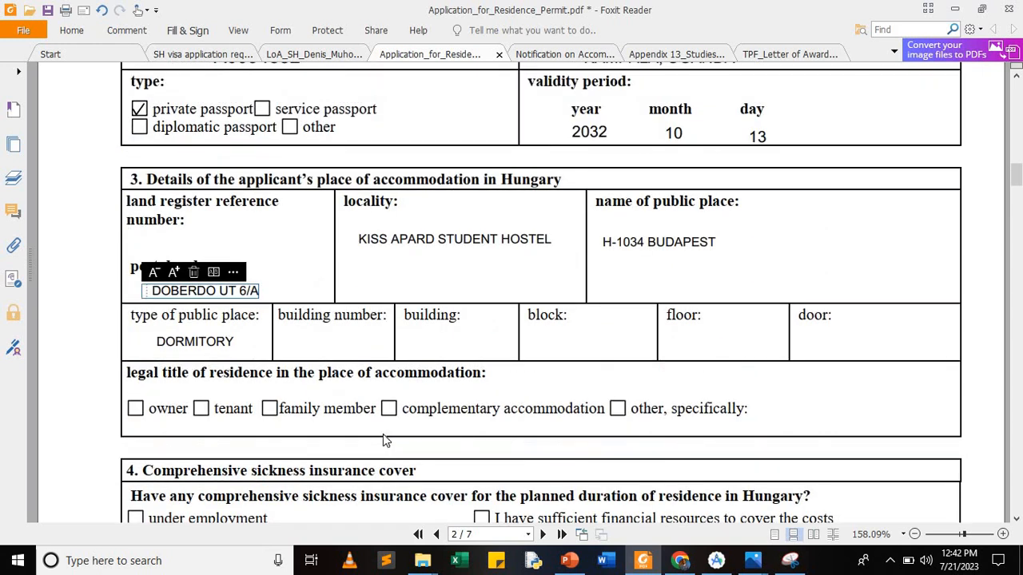
scroll(383, 440, "down", 1)
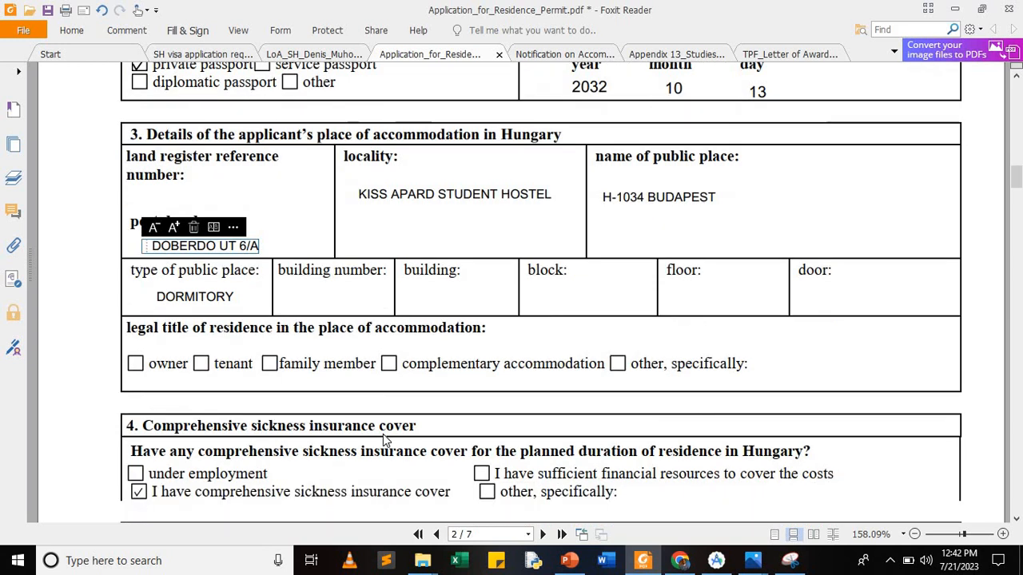
scroll(383, 441, "down", 1)
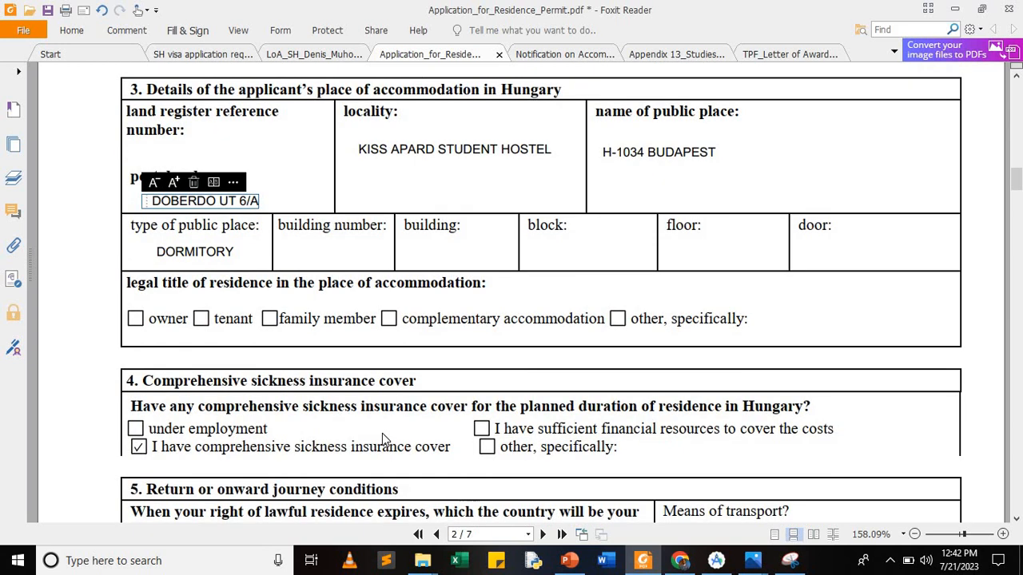
scroll(383, 440, "down", 1)
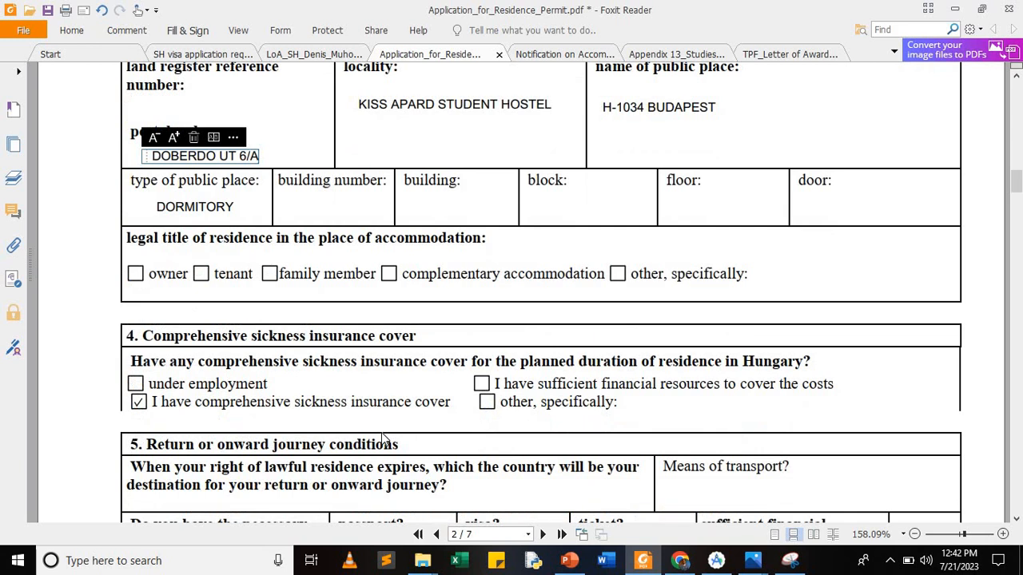
scroll(383, 440, "down", 1)
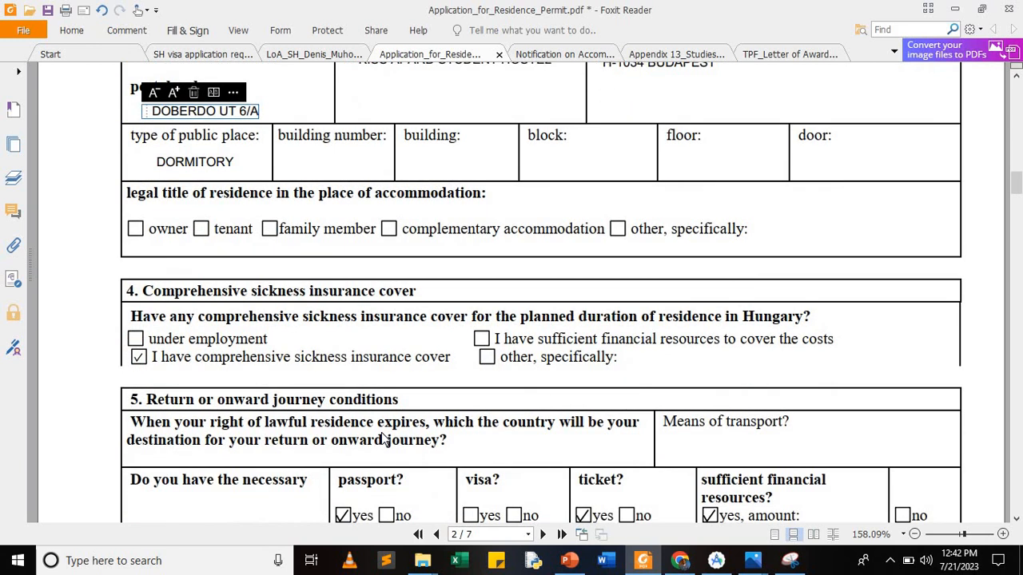
scroll(383, 440, "down", 1)
scroll(383, 441, "down", 1)
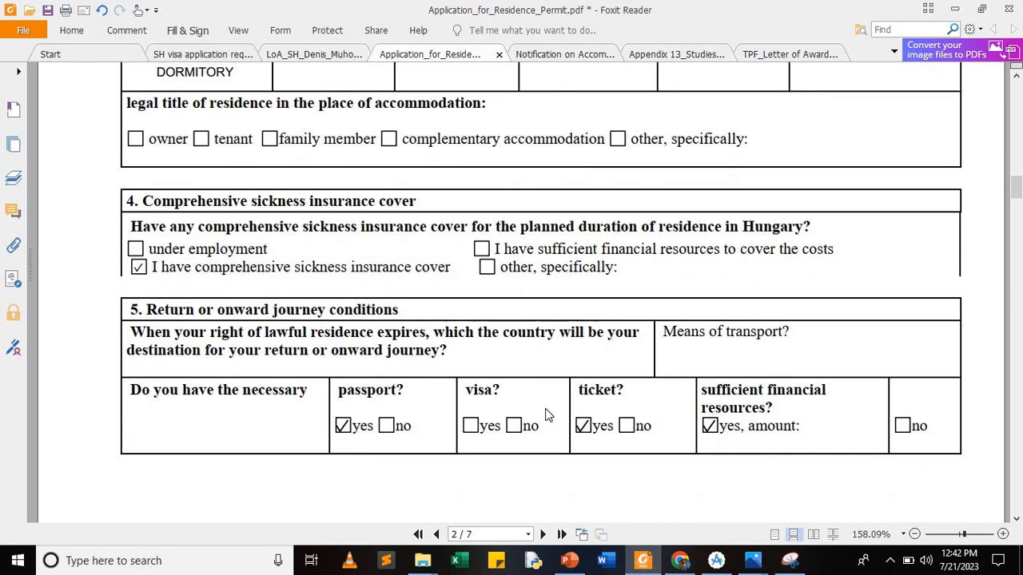
left_click(480, 358)
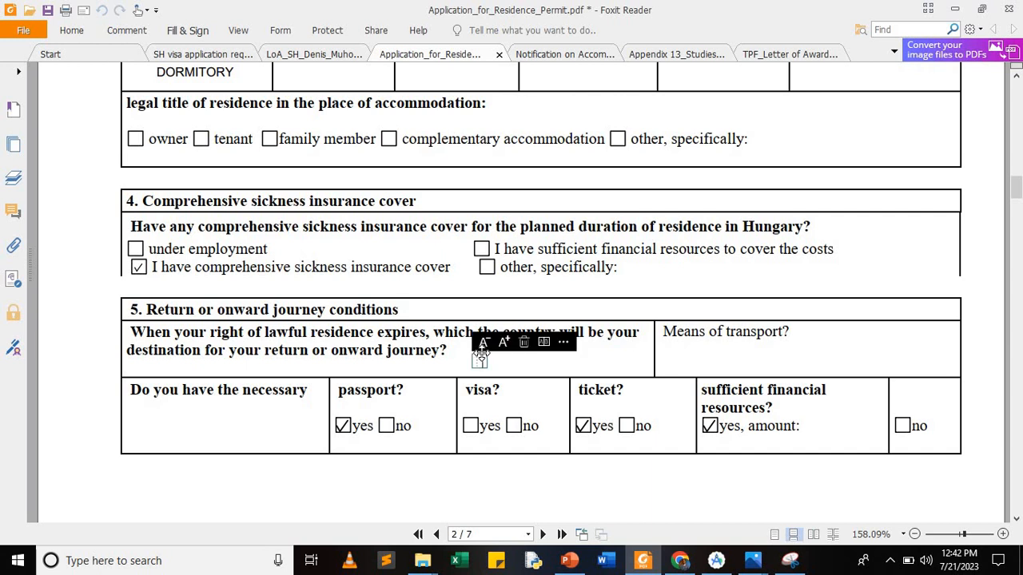
type("UGANDA")
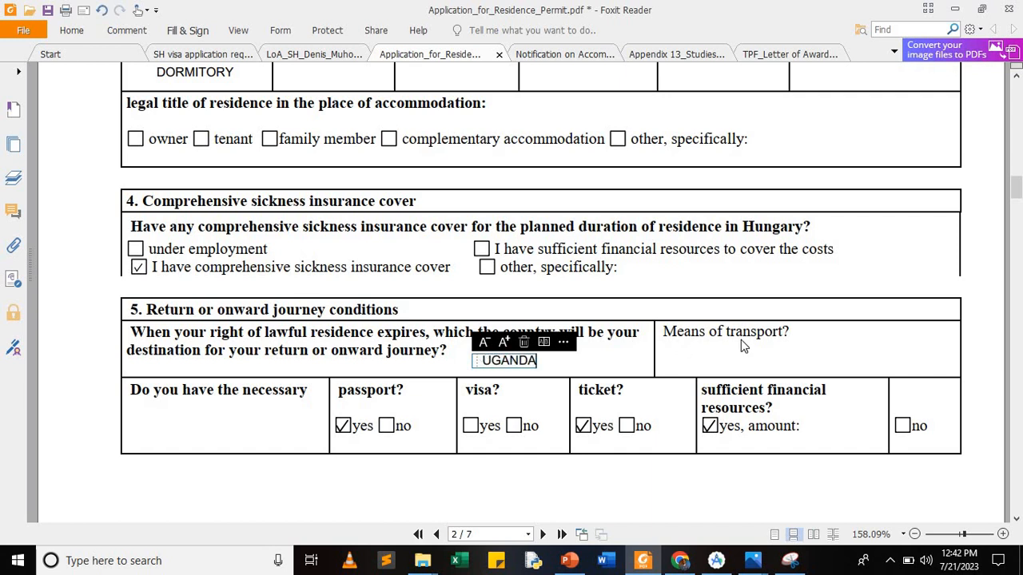
left_click(689, 357)
Step: Enter AIR in the Means of transport field
left_click(687, 355)
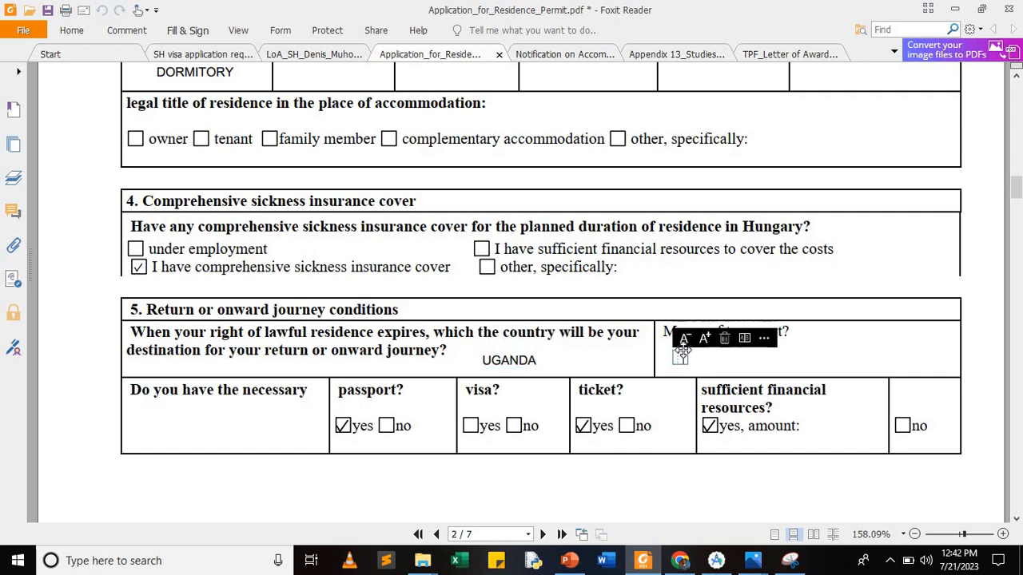
type("AIR")
scroll(480, 396, "down", 5)
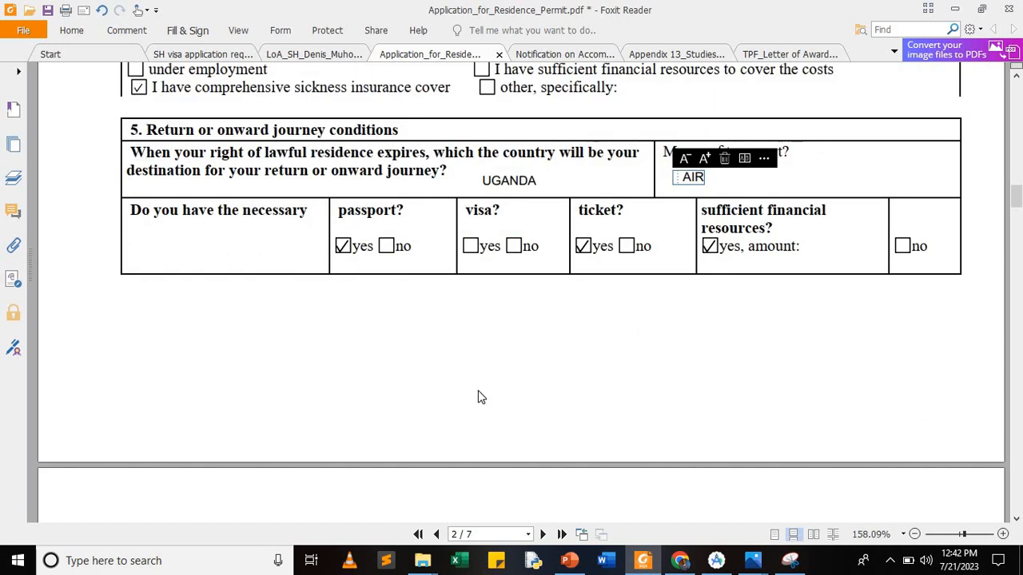
scroll(480, 395, "down", 10)
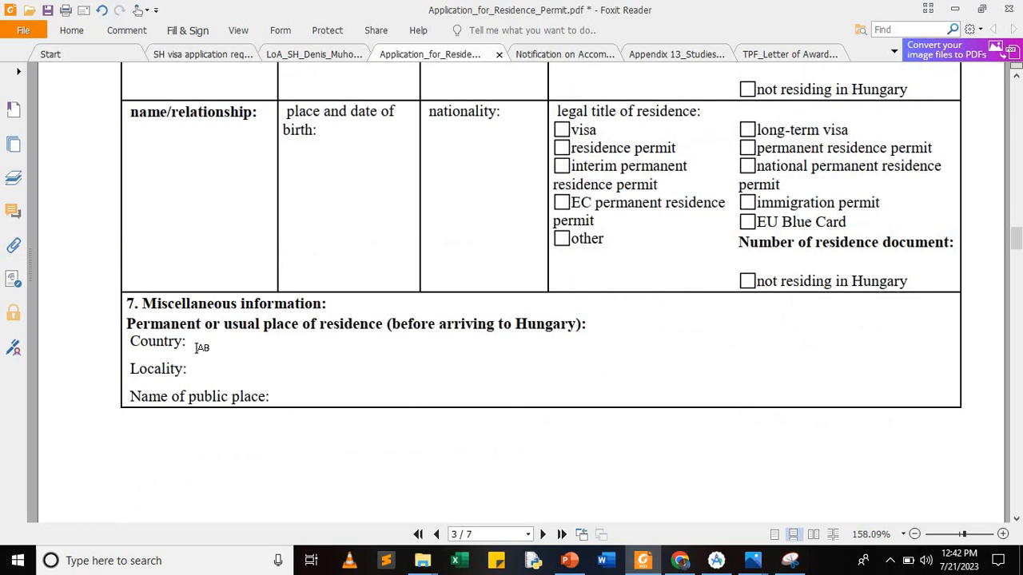
Step: Enter UGANDA as the country and KAMPALA as the locality in section 7
left_click(197, 340)
type("UGANDA")
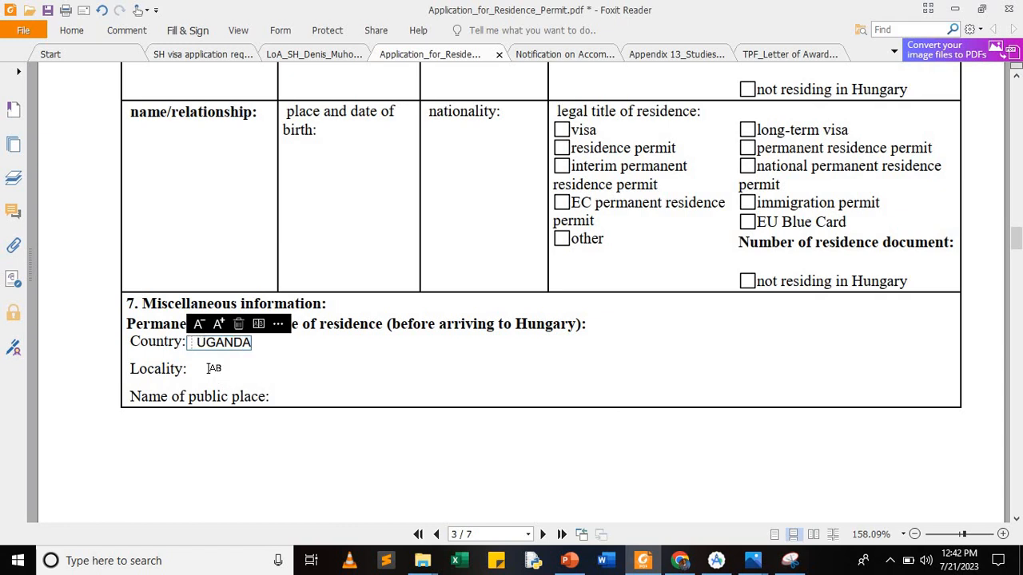
left_click(206, 368)
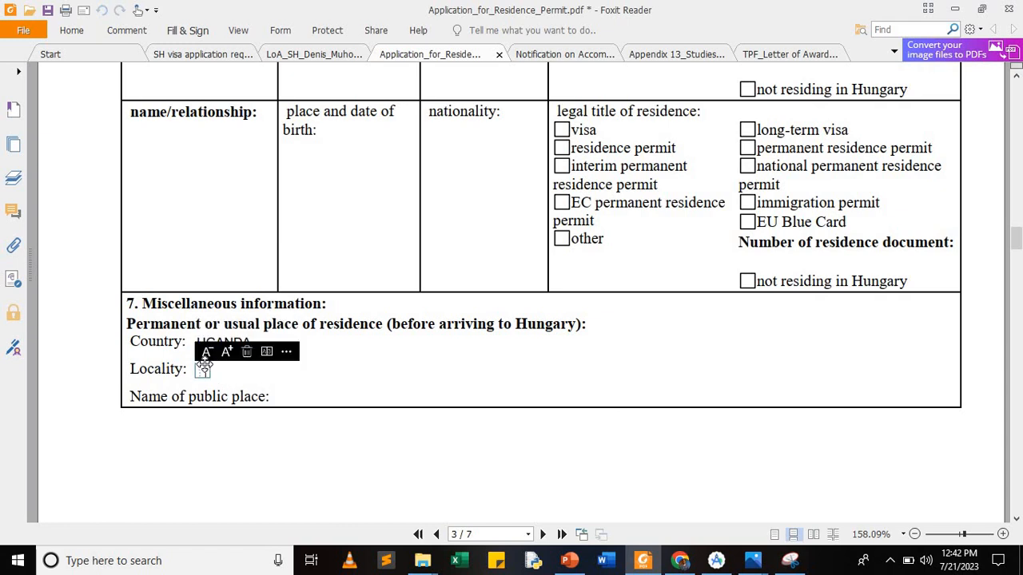
type("KAMPALA")
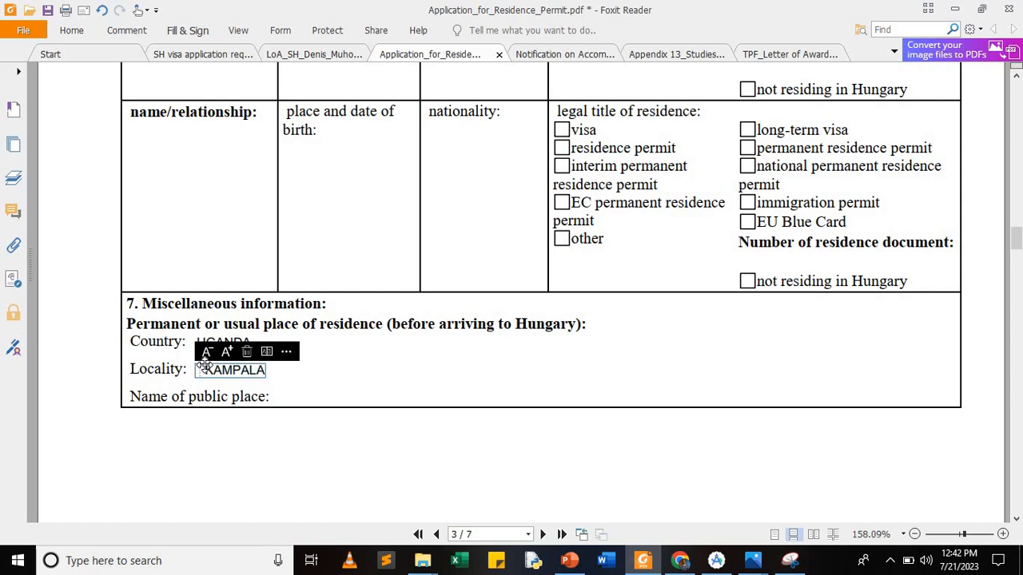
left_click(293, 395)
Step: Enter WANDEGEYA beside Name of public place, correcting a mistyped letter
left_click(287, 393)
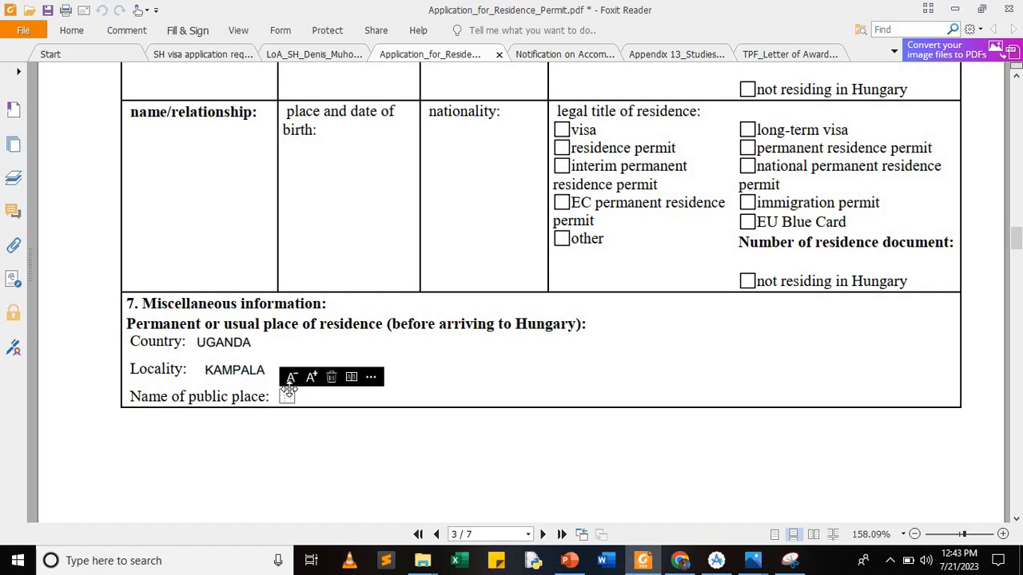
type("WANDE")
right_click(4, 205)
left_click(0, 235)
left_click(3, 241)
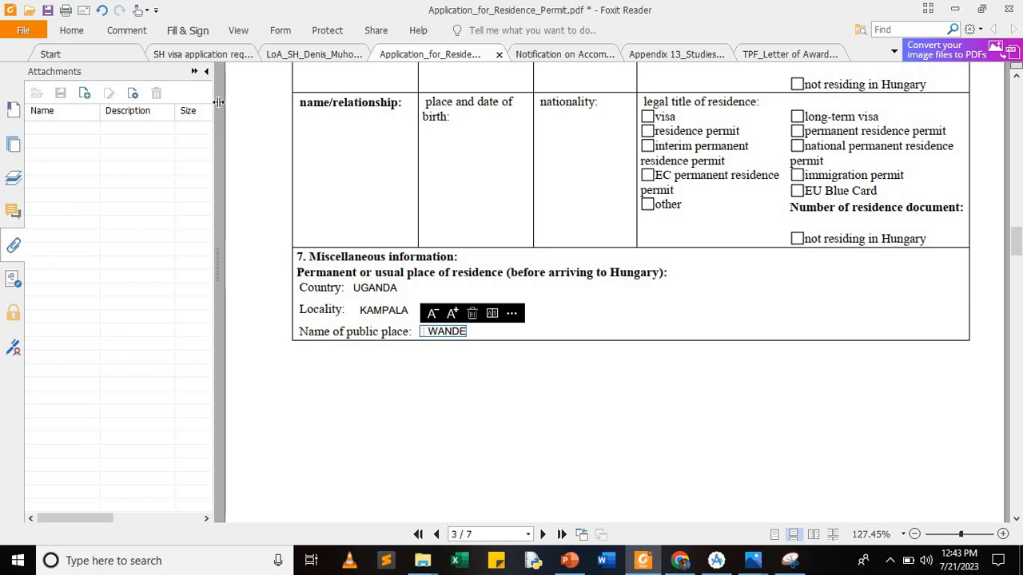
left_click(200, 73)
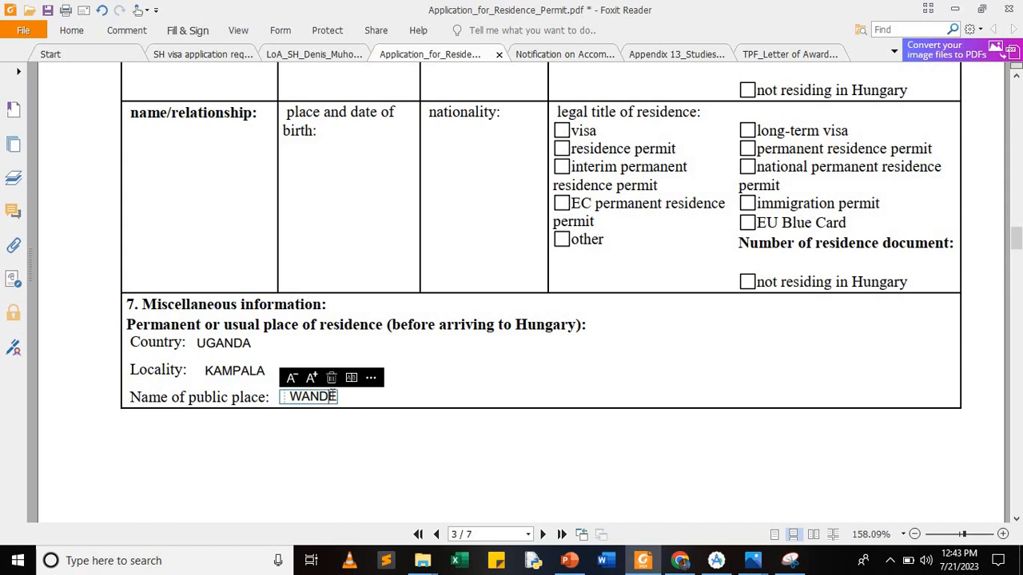
type("YA")
key("BackSpace")
key("BackSpace")
type("GEYA")
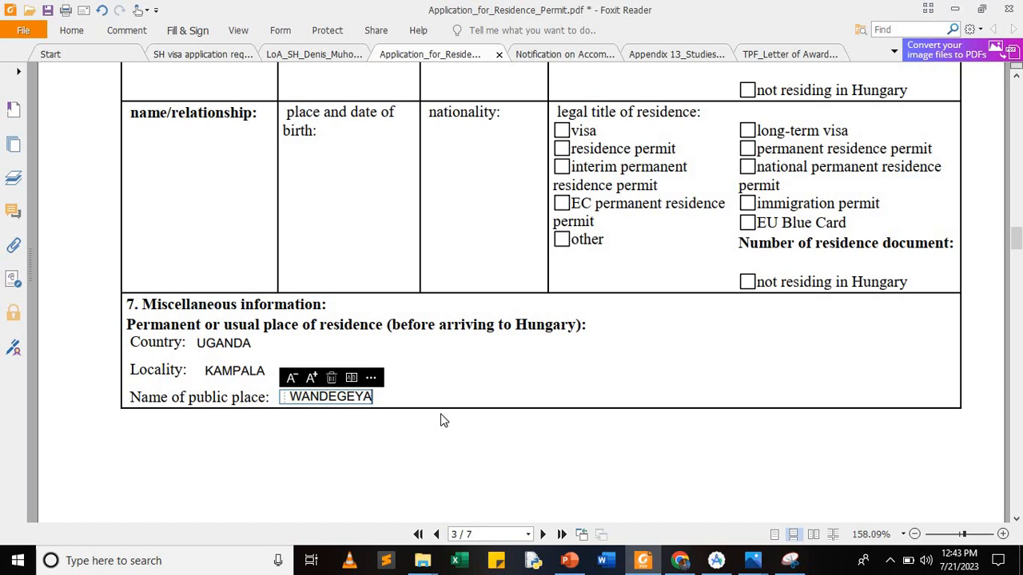
Step: Type 2 YEARS next to planned duration of stay in page 4's section 9
scroll(445, 420, "down", 10)
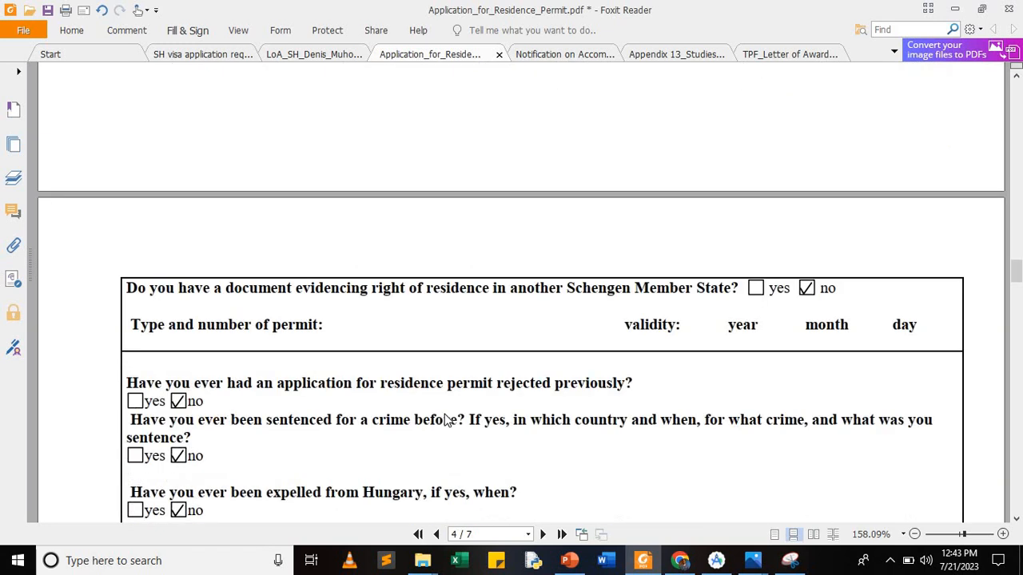
scroll(445, 421, "down", 3)
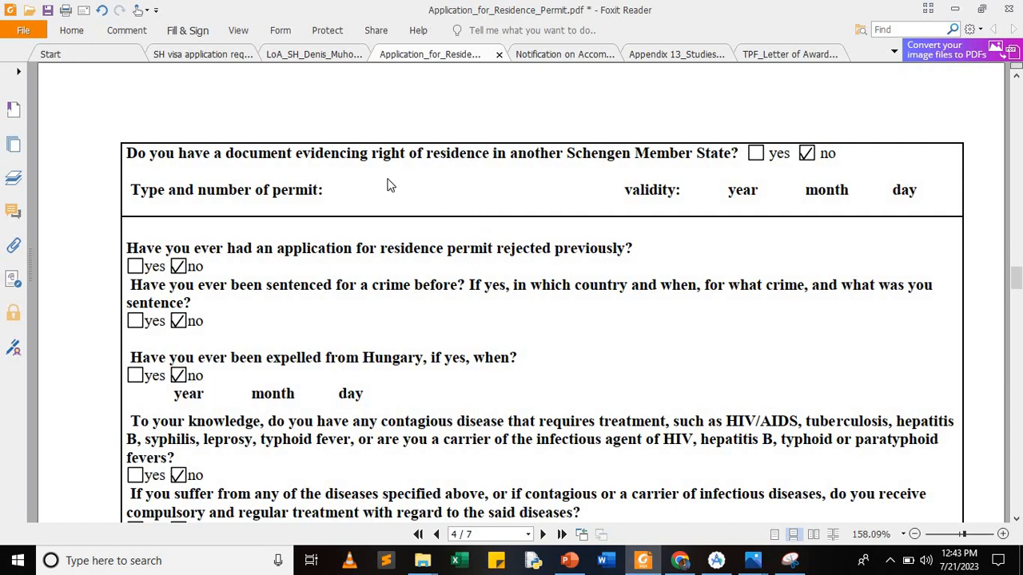
scroll(387, 185, "down", 10)
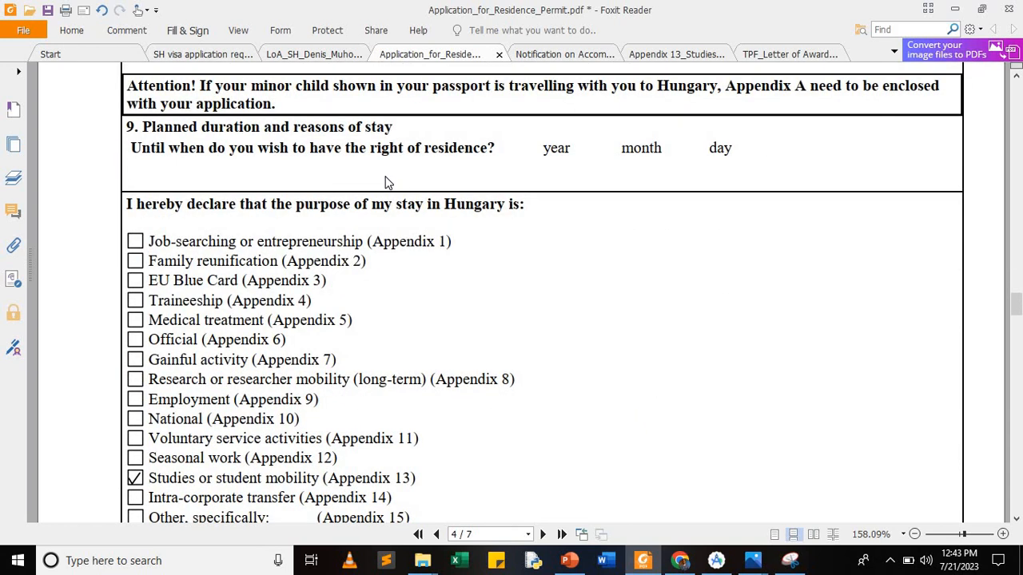
scroll(388, 183, "up", 1)
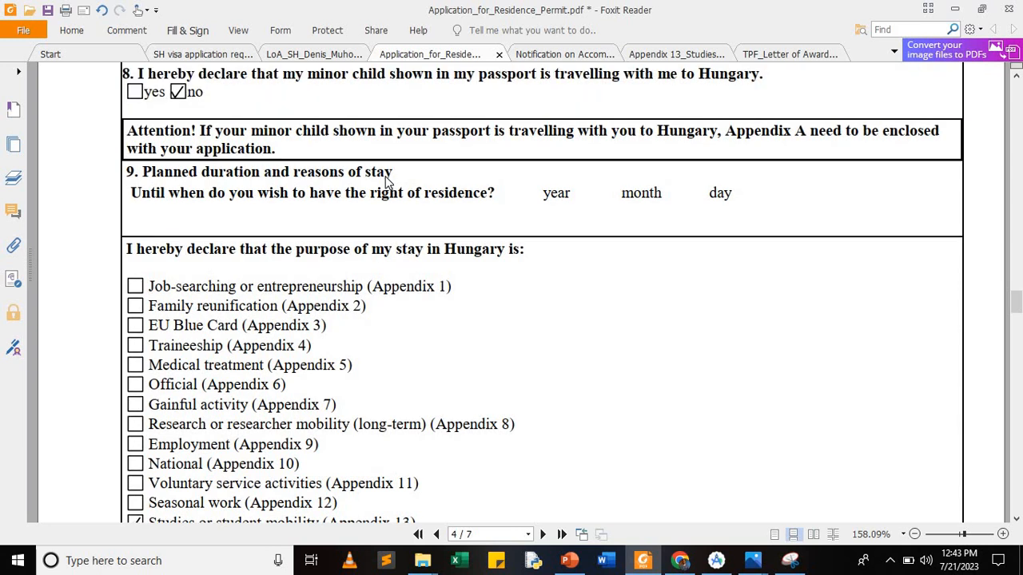
left_click(444, 174)
type("2 YEARS")
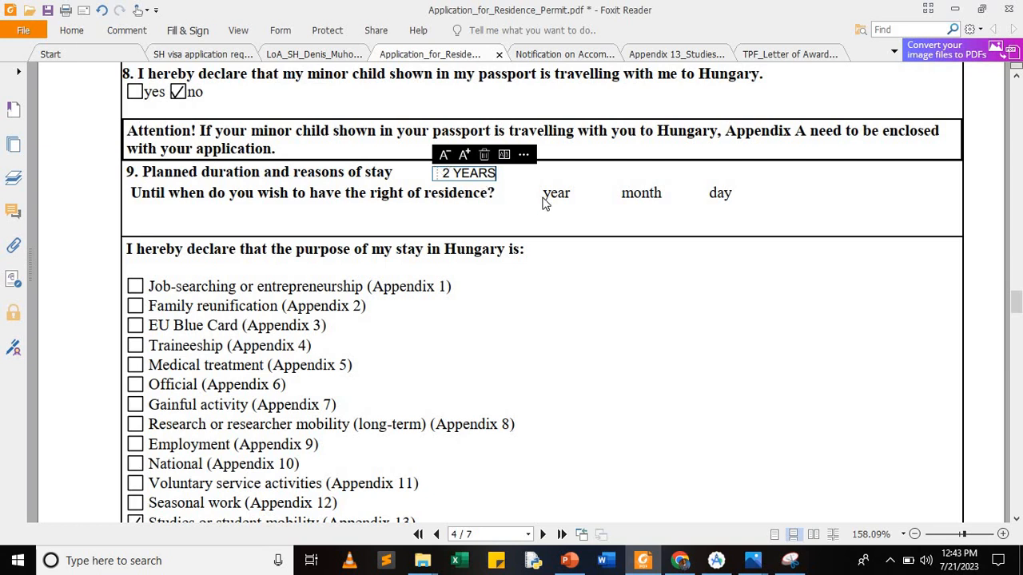
Step: Fill the residence end date as year 2025, month 07, day 31
left_click(541, 212)
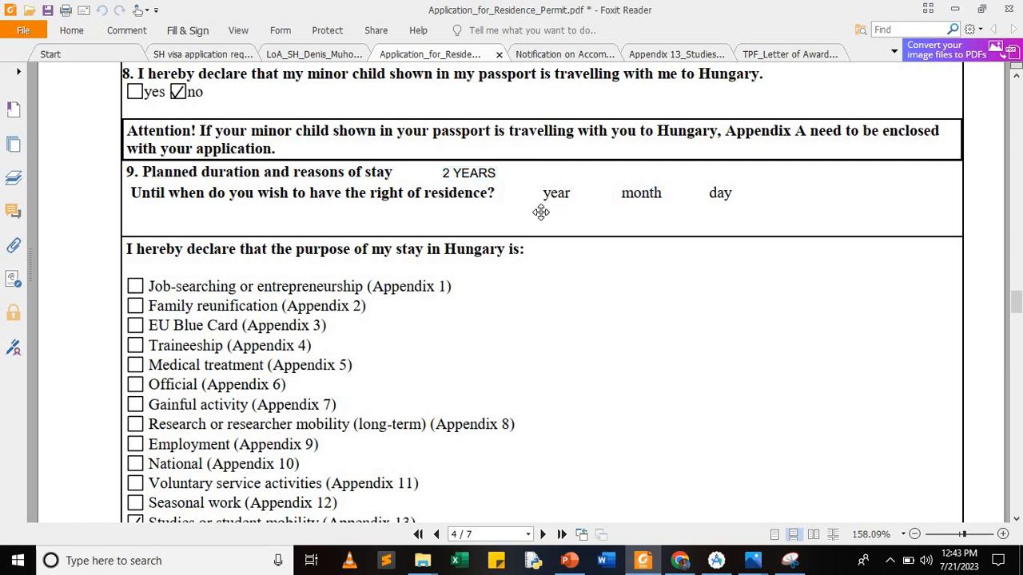
left_click(540, 213)
type("2025")
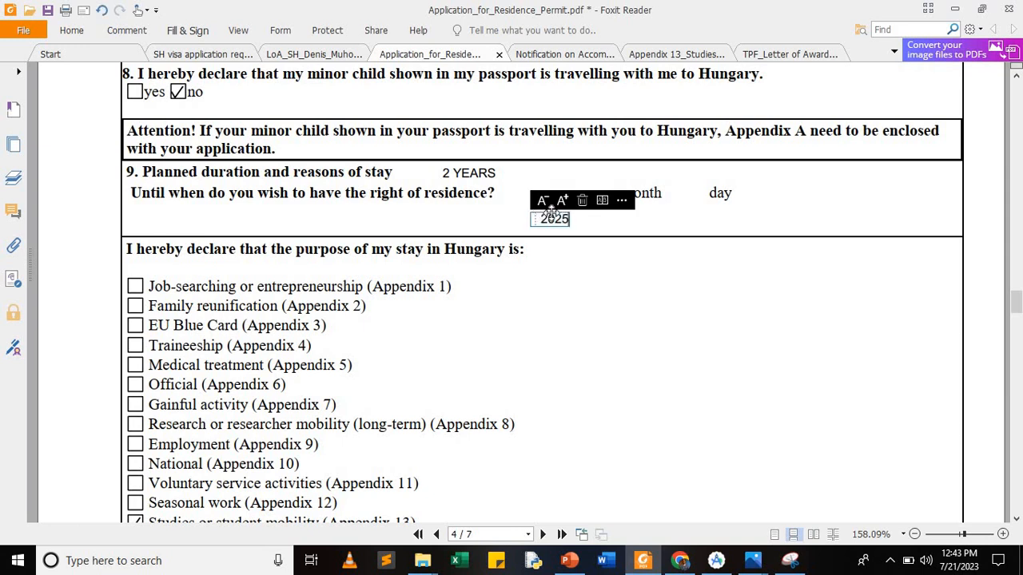
left_click(629, 219)
left_click(628, 217)
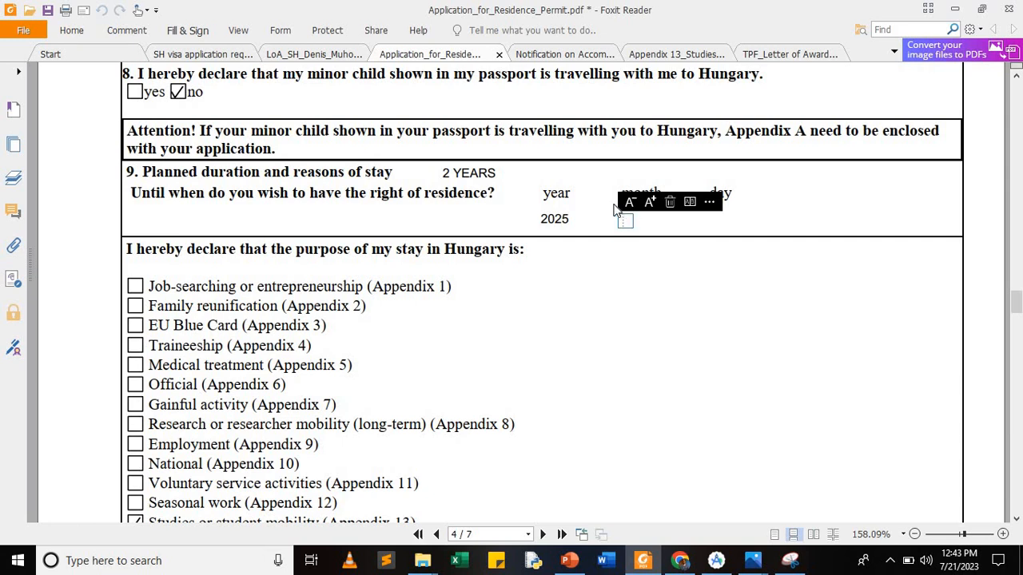
type("07")
left_click(731, 217)
left_click(722, 212)
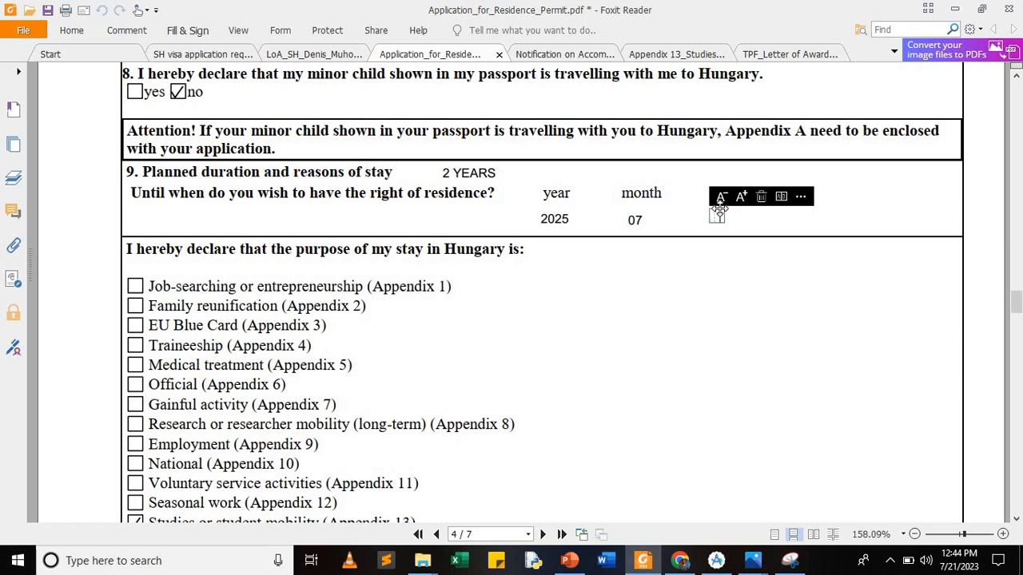
type("31")
scroll(537, 291, "down", 2)
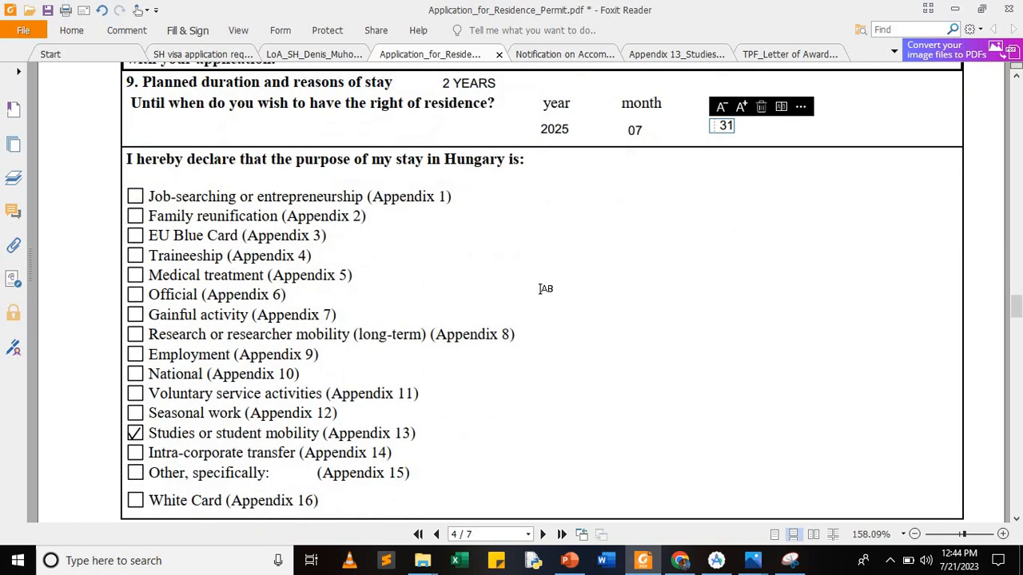
Step: Add 13 after Appendix(es) on page 5, nudged onto the dotted line
left_click(542, 289)
scroll(546, 289, "down", 10)
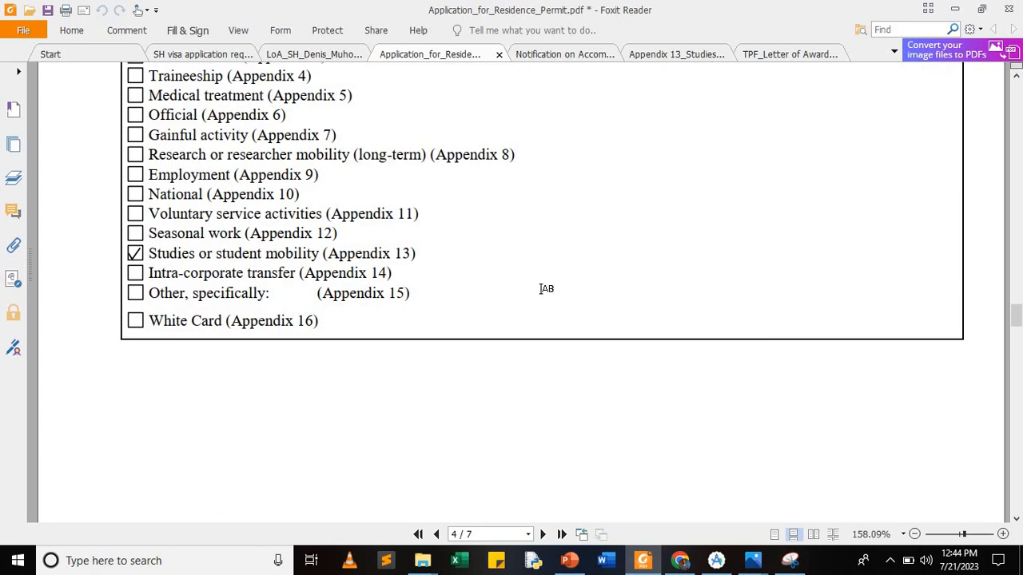
scroll(540, 289, "down", 1)
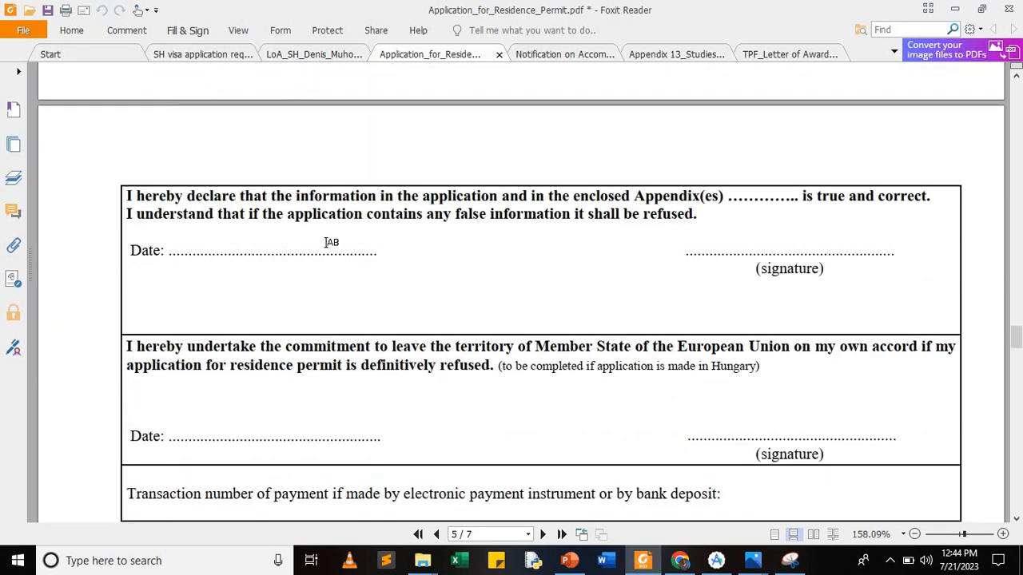
left_click(736, 200)
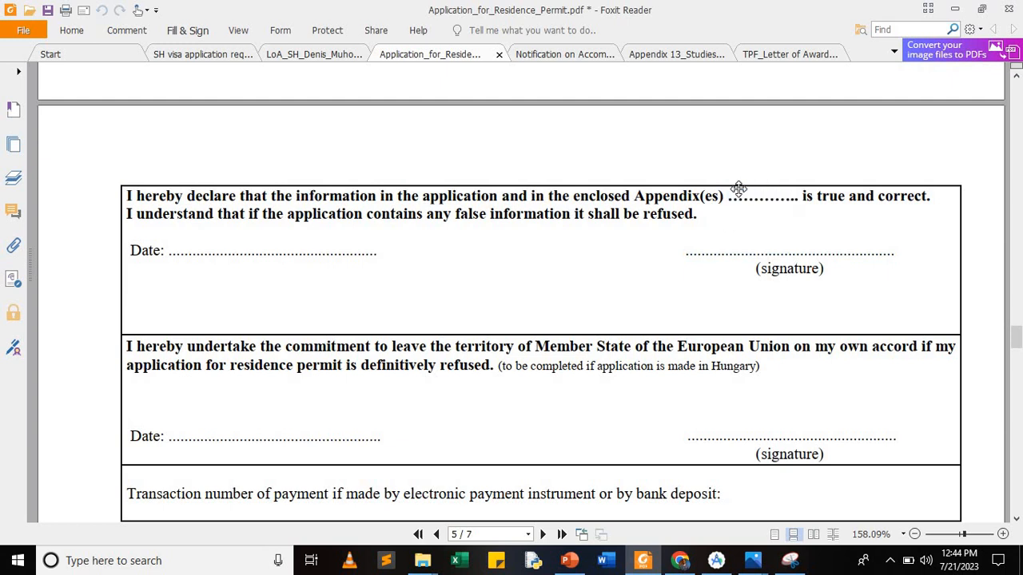
type("13")
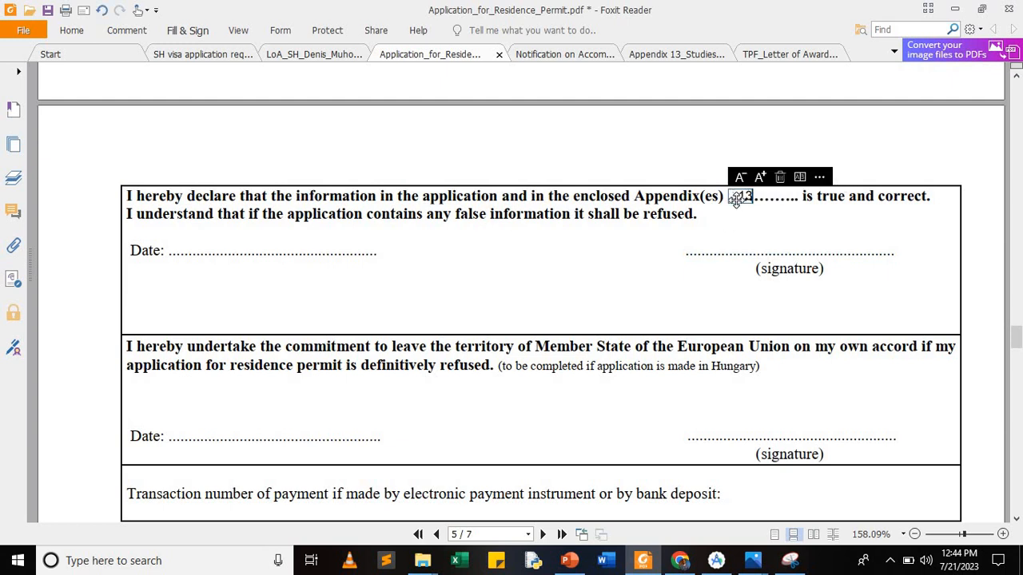
left_click_drag(738, 194, 740, 191)
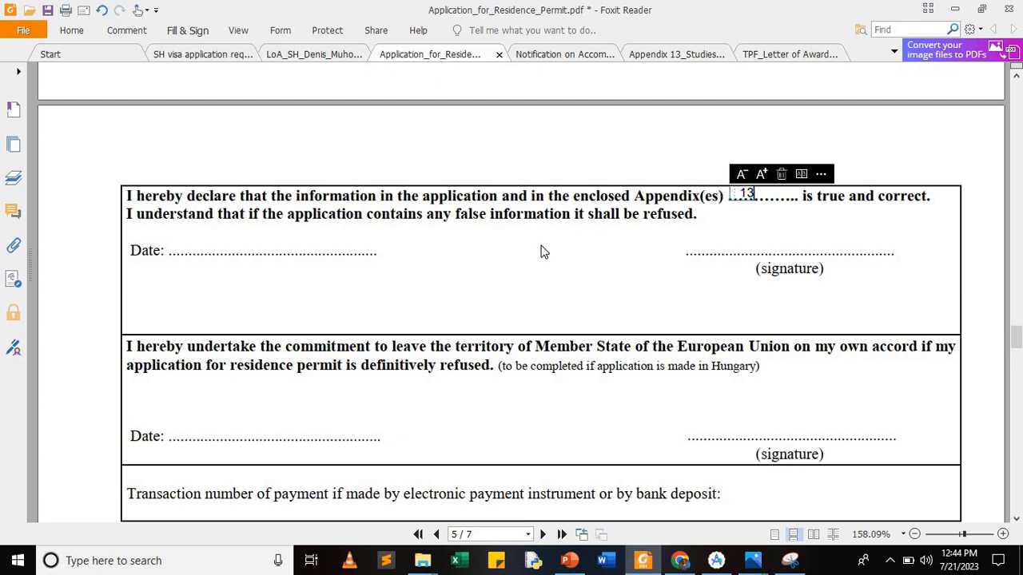
Step: Enter 17/07/2023 on the declaration's Date line
left_click(297, 235)
left_click(297, 240)
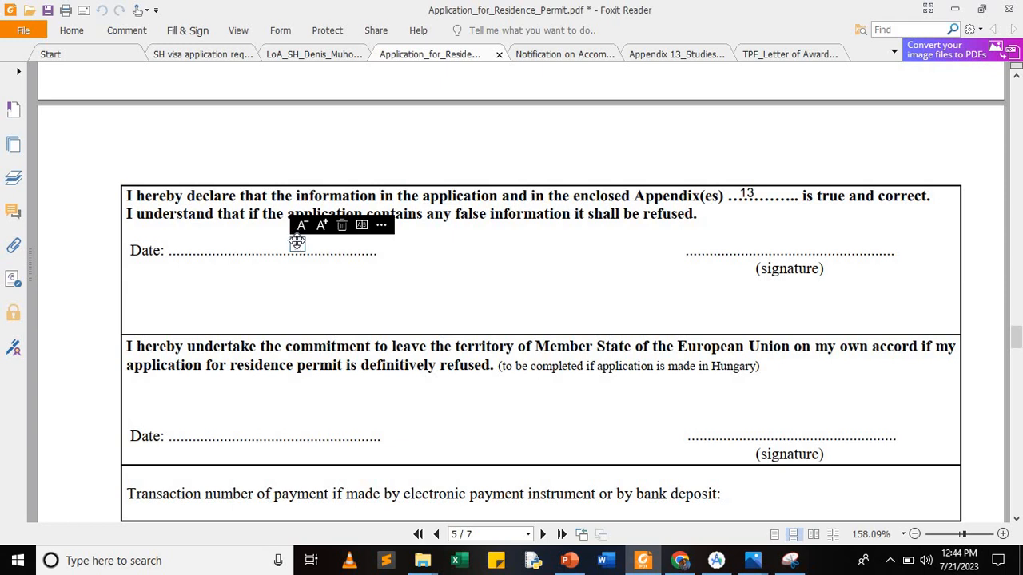
type("17/07")
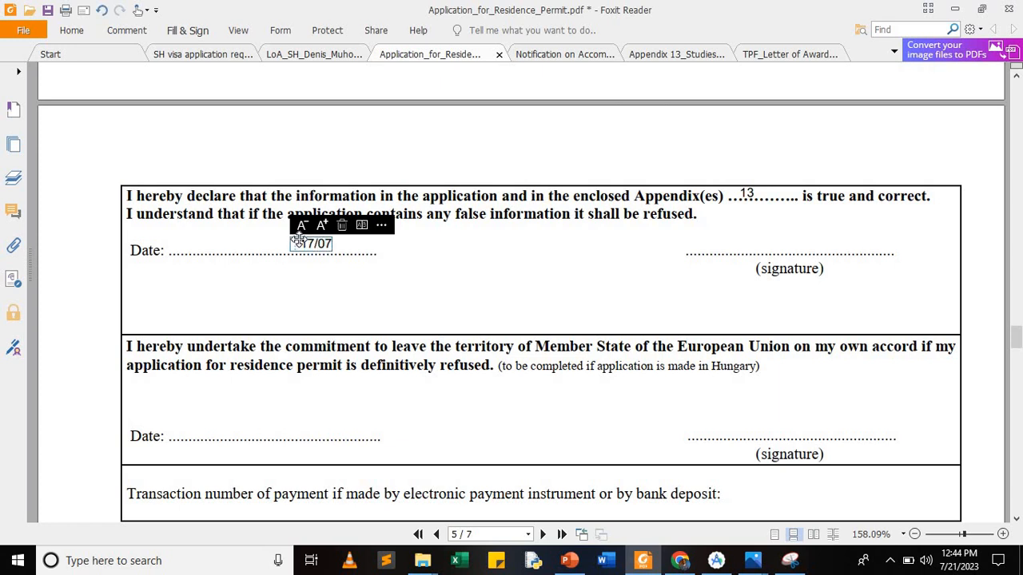
type("/2023")
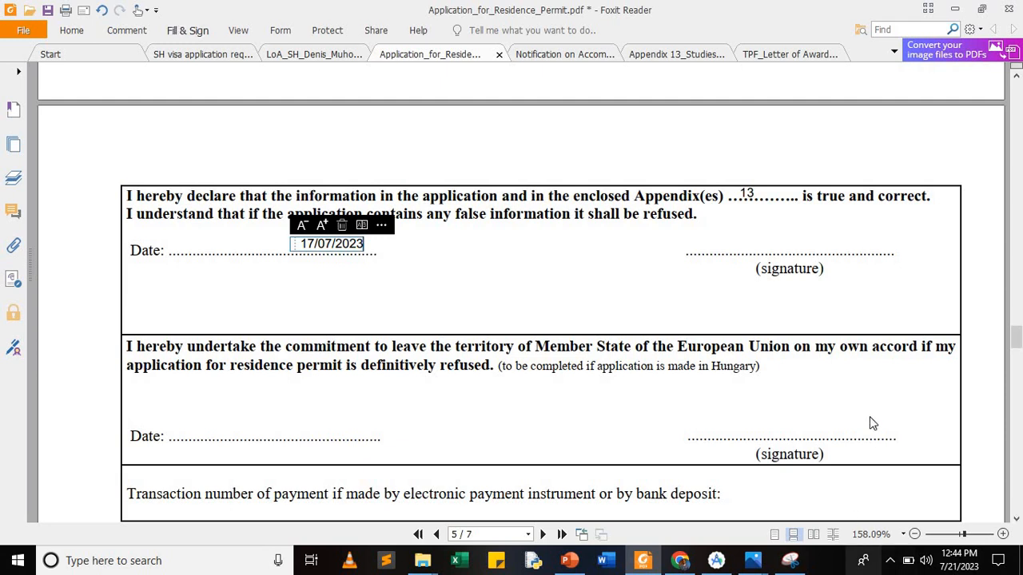
Step: Draw a handwritten signature, save it, and place it on page 5's signature line
left_click(750, 239)
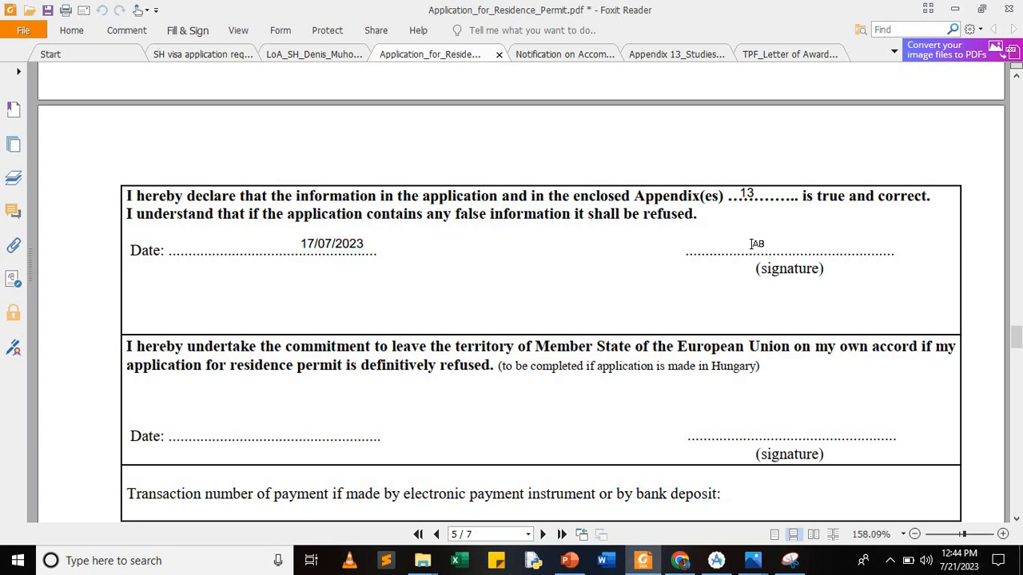
left_click(192, 32)
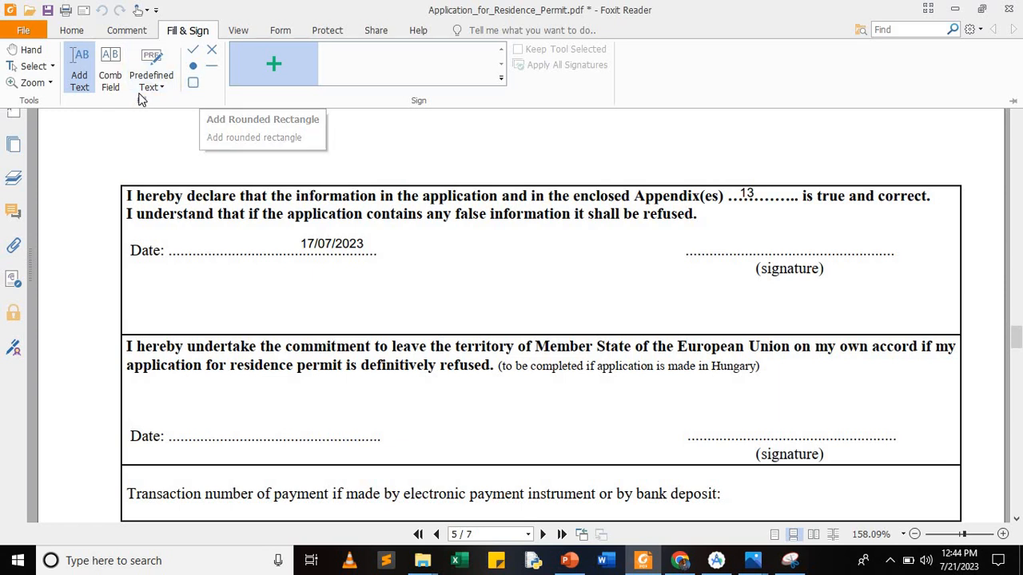
left_click(276, 60)
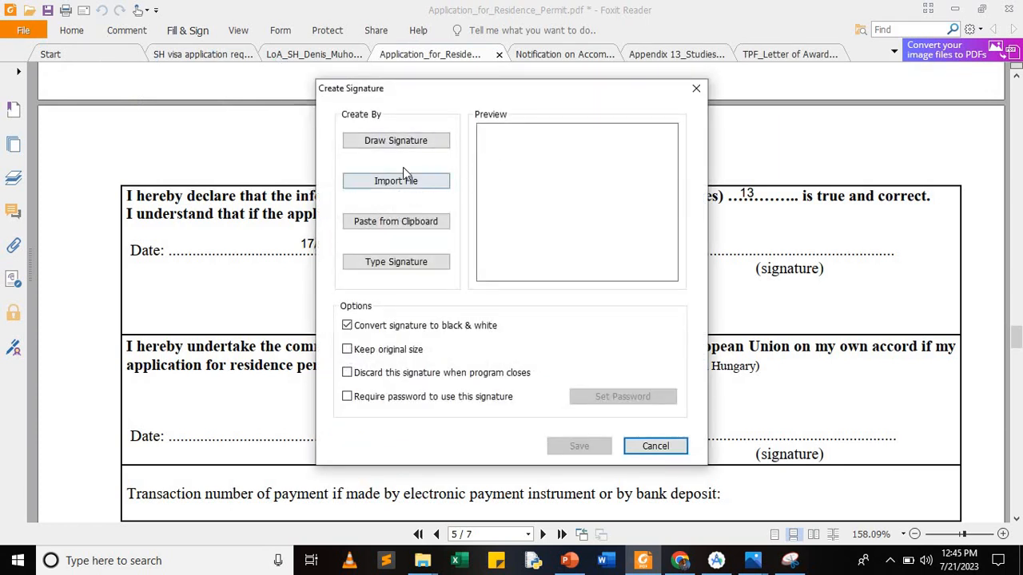
left_click(392, 144)
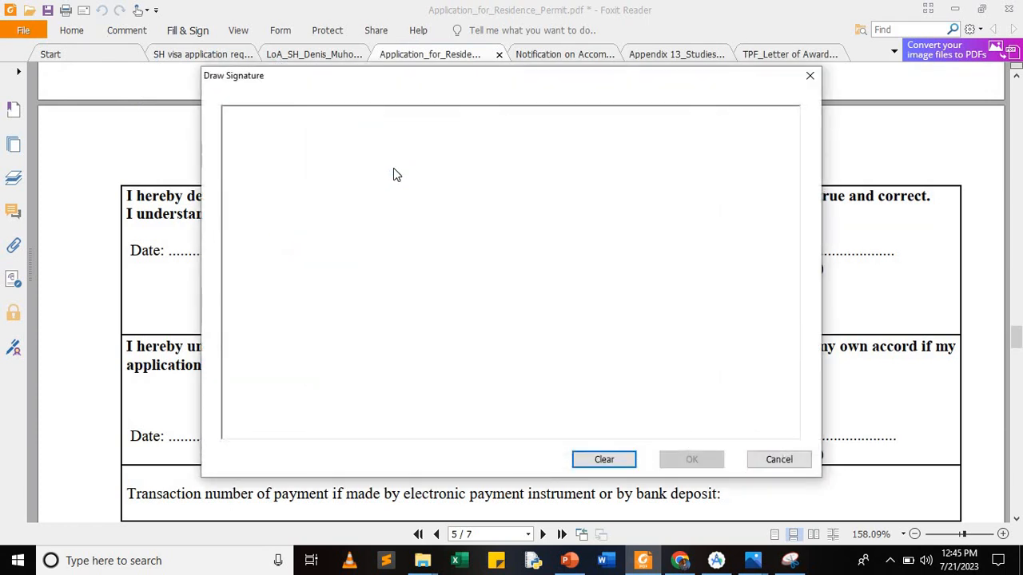
mouse_move(299, 182)
left_mouse_down()
mouse_move(299, 264)
mouse_move(301, 210)
mouse_move(338, 183)
mouse_move(342, 253)
mouse_move(370, 280)
mouse_move(397, 229)
mouse_move(404, 251)
mouse_move(443, 249)
mouse_move(520, 272)
mouse_move(496, 243)
mouse_move(469, 261)
mouse_move(560, 258)
left_mouse_up()
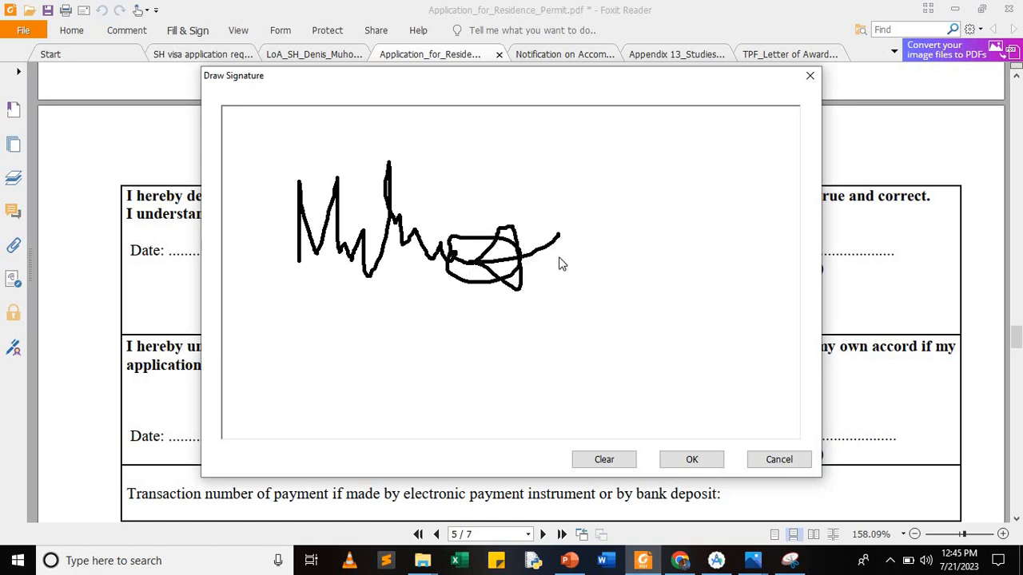
left_click(687, 459)
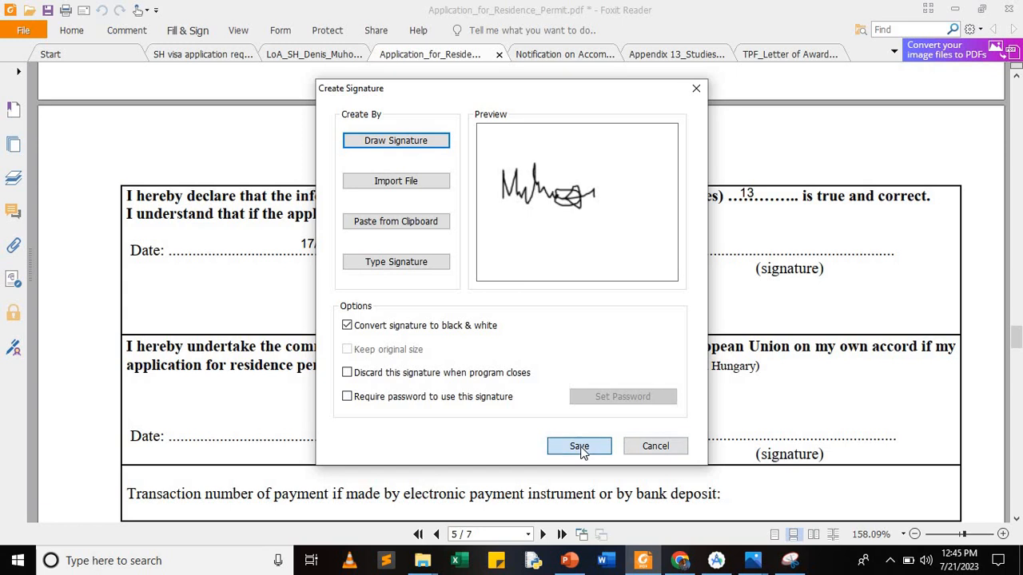
left_click(581, 447)
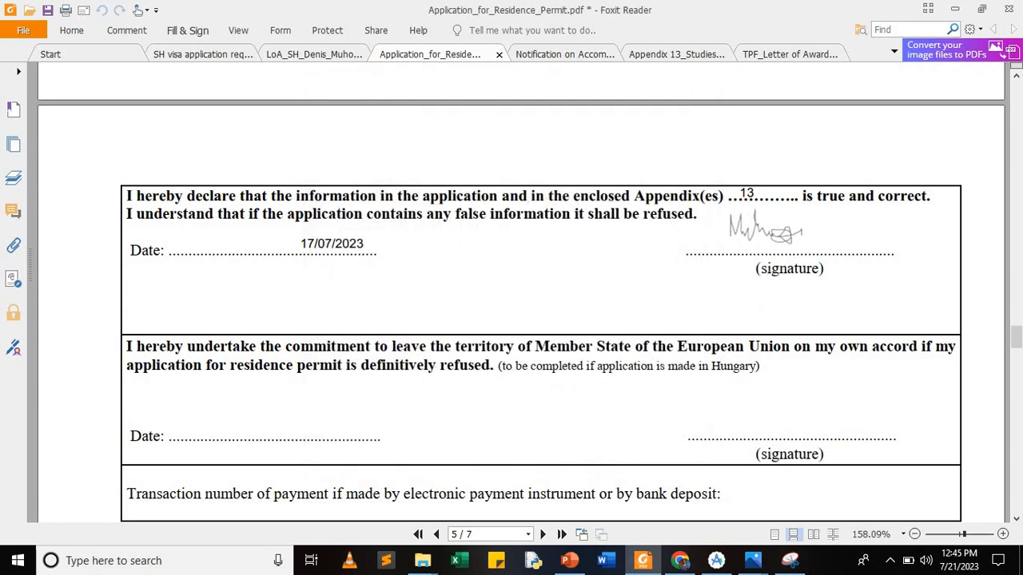
left_click(768, 233)
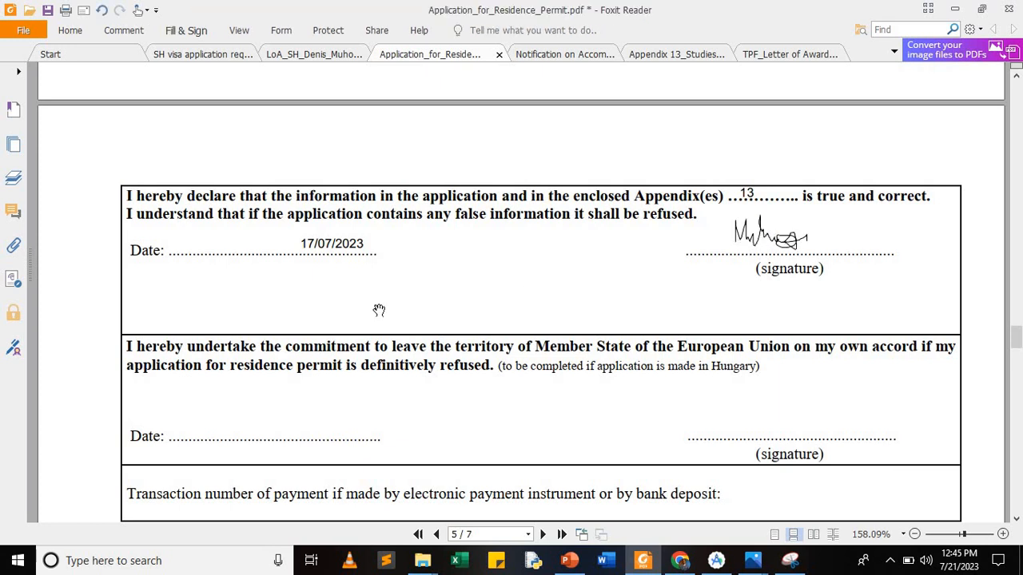
Step: Scroll back to the signature specimen box on page 1
scroll(378, 310, "down", 5)
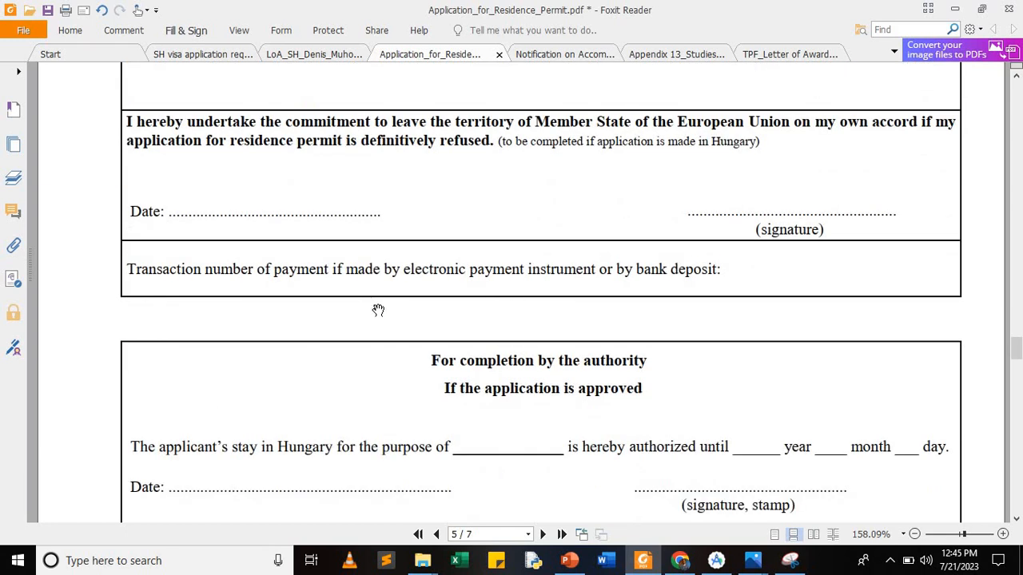
scroll(378, 310, "down", 15)
scroll(378, 310, "down", 9)
scroll(378, 310, "up", 5)
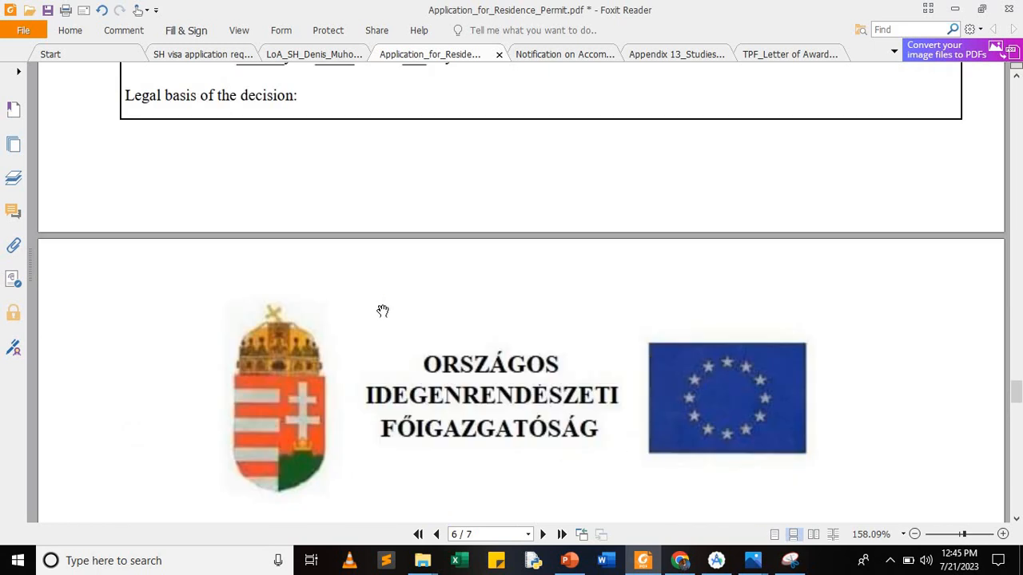
scroll(640, 426, "up", 2)
scroll(639, 426, "up", 13)
mouse_move(1016, 355)
left_mouse_down()
mouse_move(1017, 276)
mouse_move(1017, 361)
left_mouse_up()
left_click_drag(1016, 64, 1016, 83)
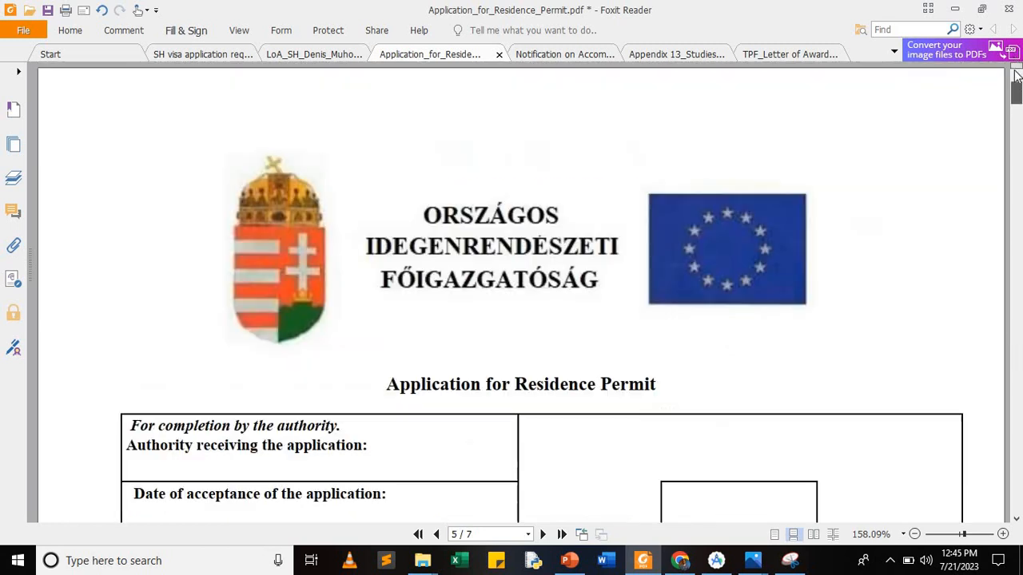
scroll(574, 272, "down", 4)
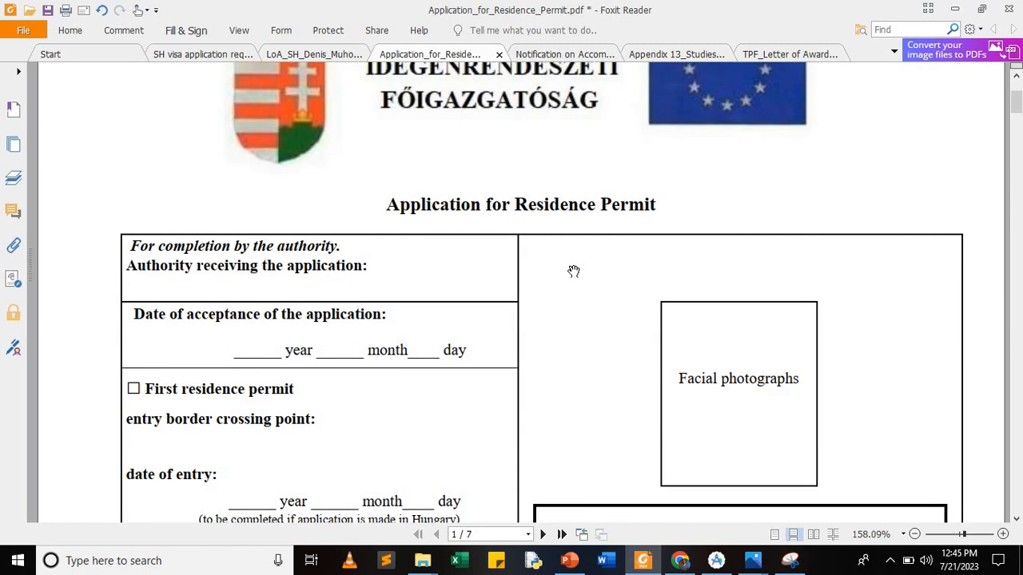
scroll(573, 272, "down", 2)
scroll(574, 272, "down", 2)
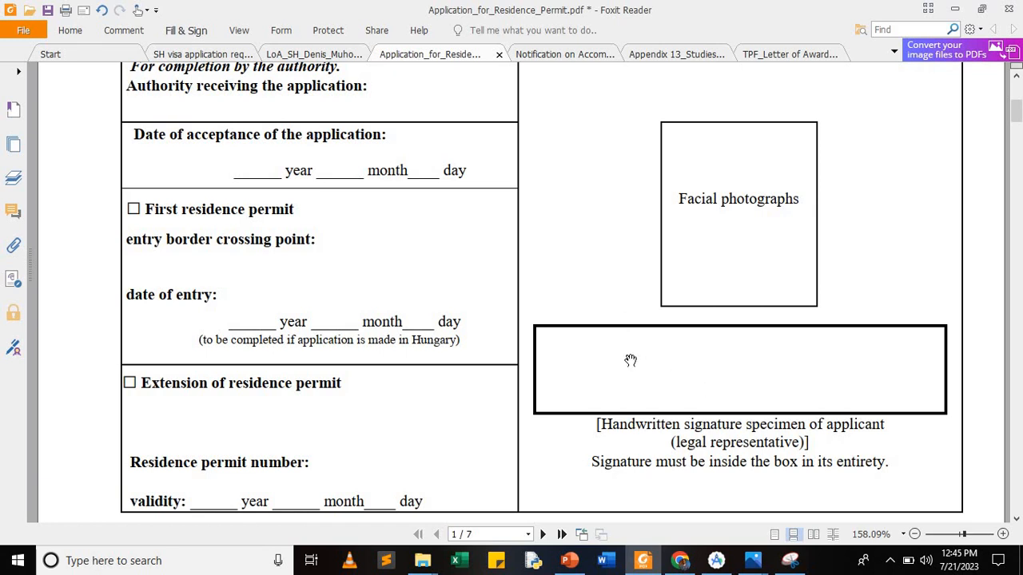
Step: Place the saved drawn signature inside the signature specimen box
left_click(188, 31)
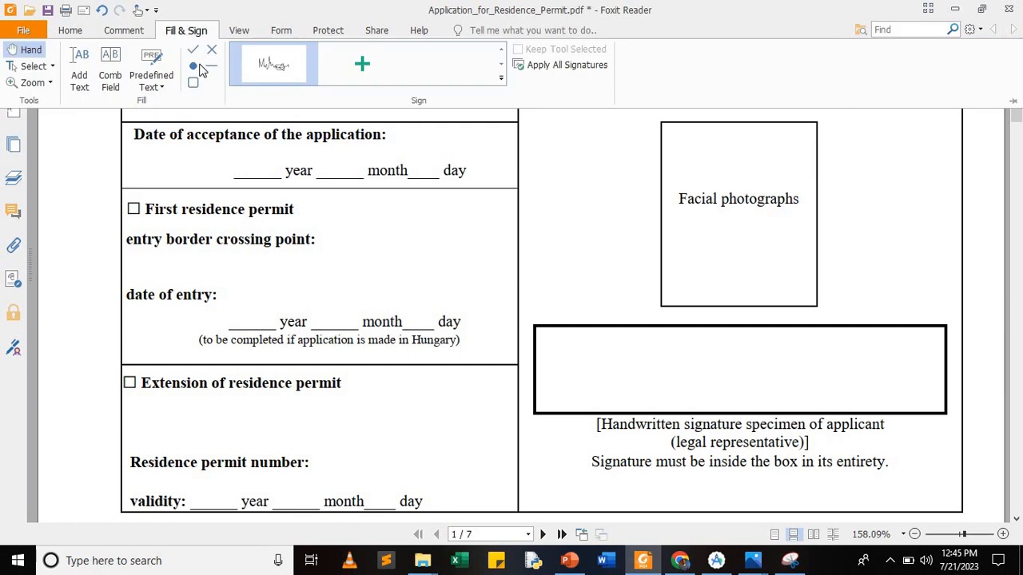
left_click(80, 73)
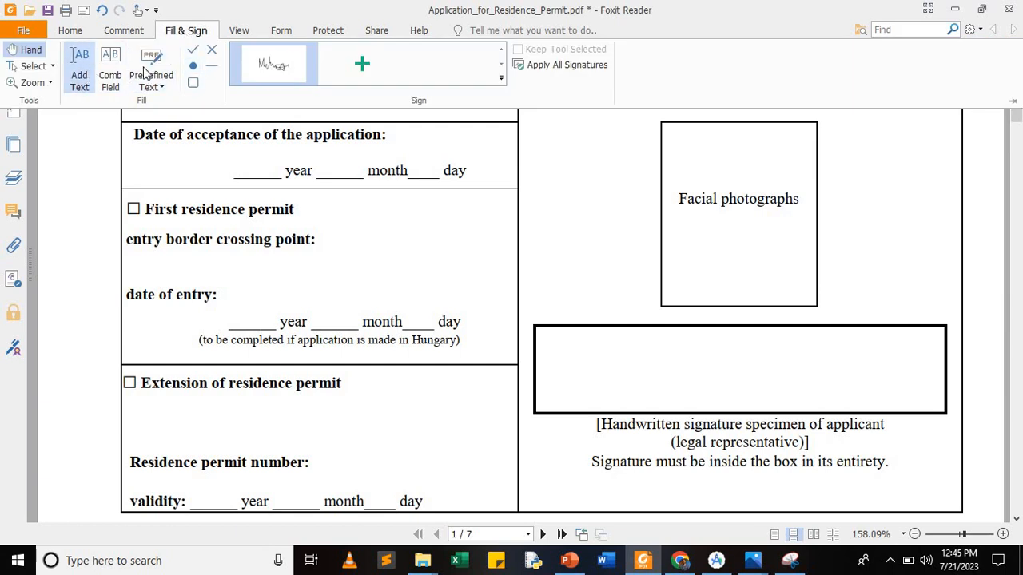
left_click(274, 64)
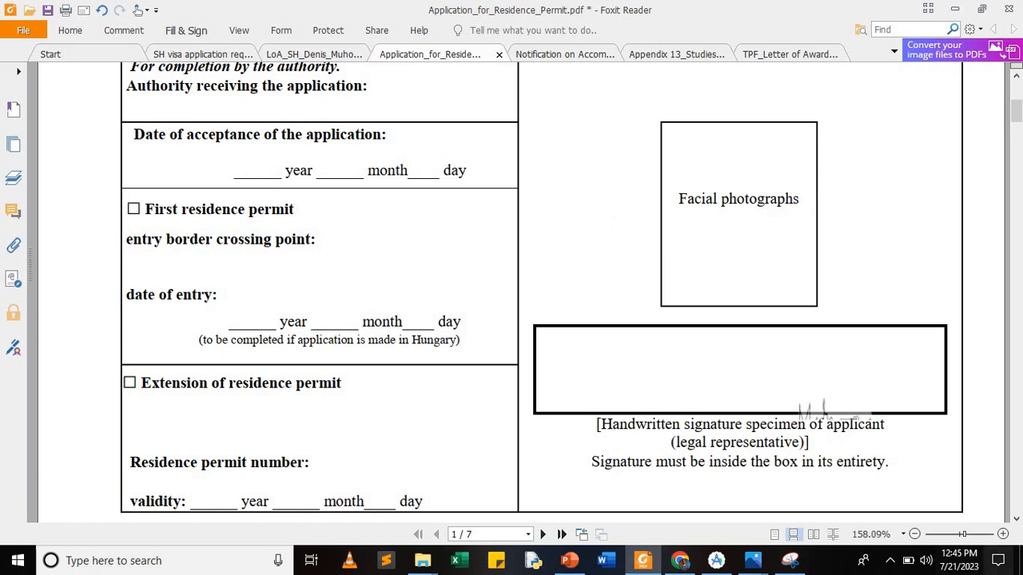
left_click(704, 365)
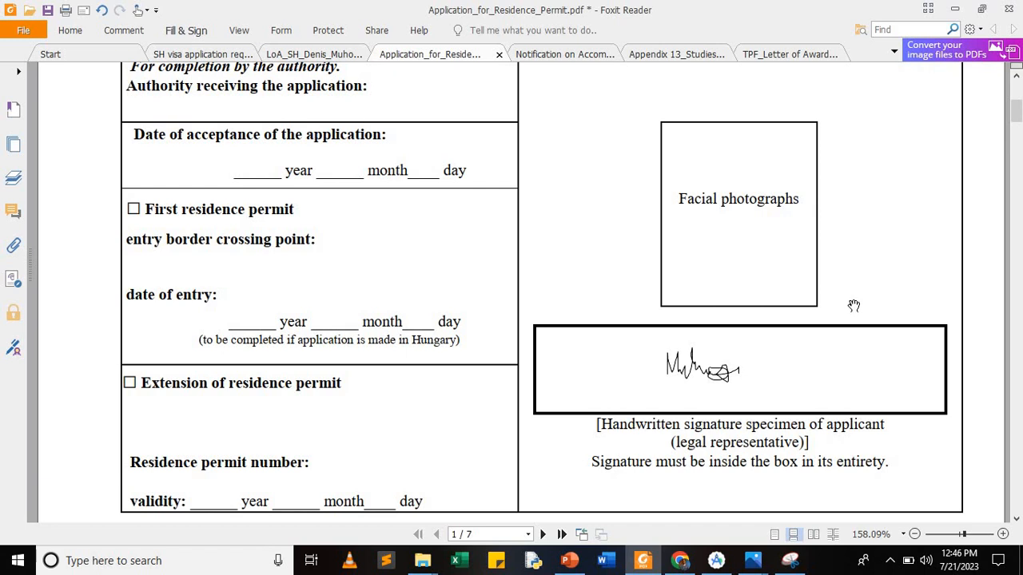
Step: Scroll through pages 1–5 reviewing the filled fields, ending at page 4's purpose-of-stay list
scroll(854, 305, "down", 3)
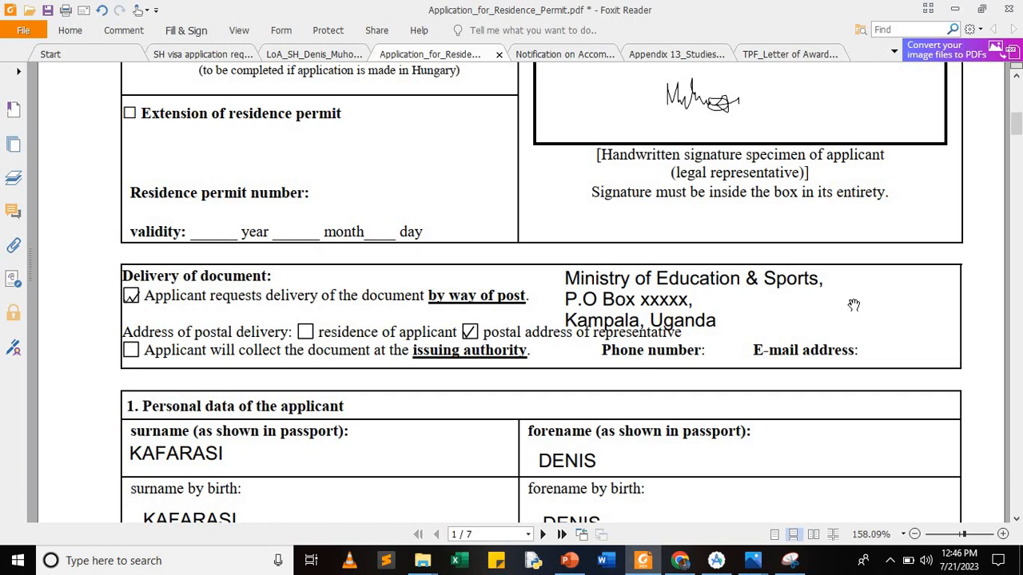
scroll(854, 304, "down", 1)
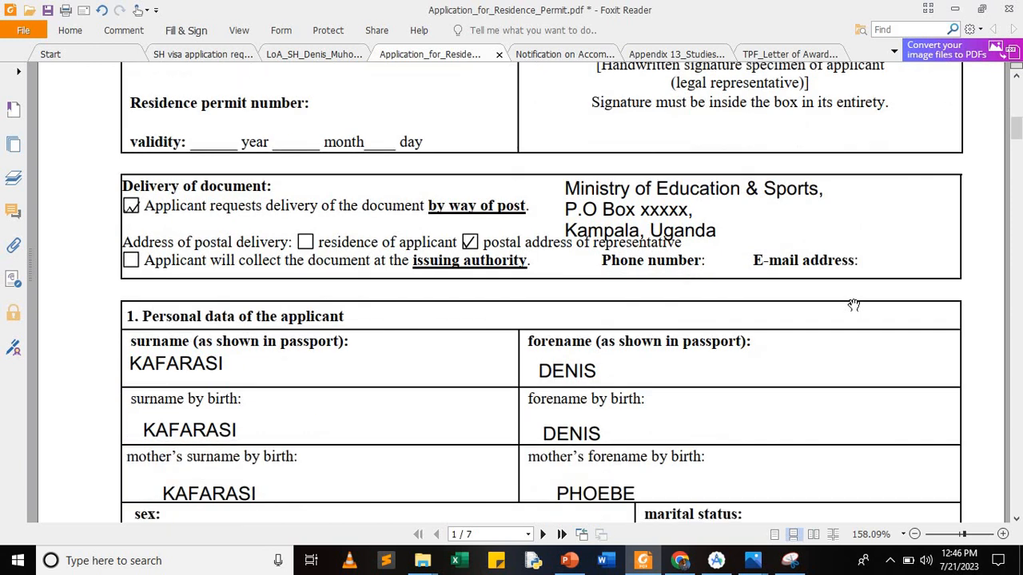
scroll(854, 304, "down", 1)
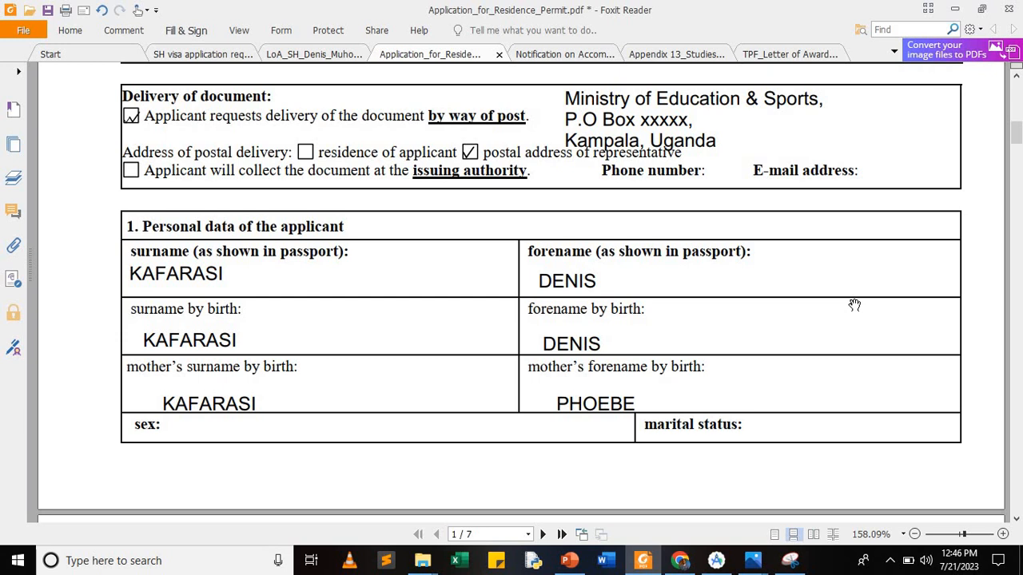
scroll(855, 305, "down", 4)
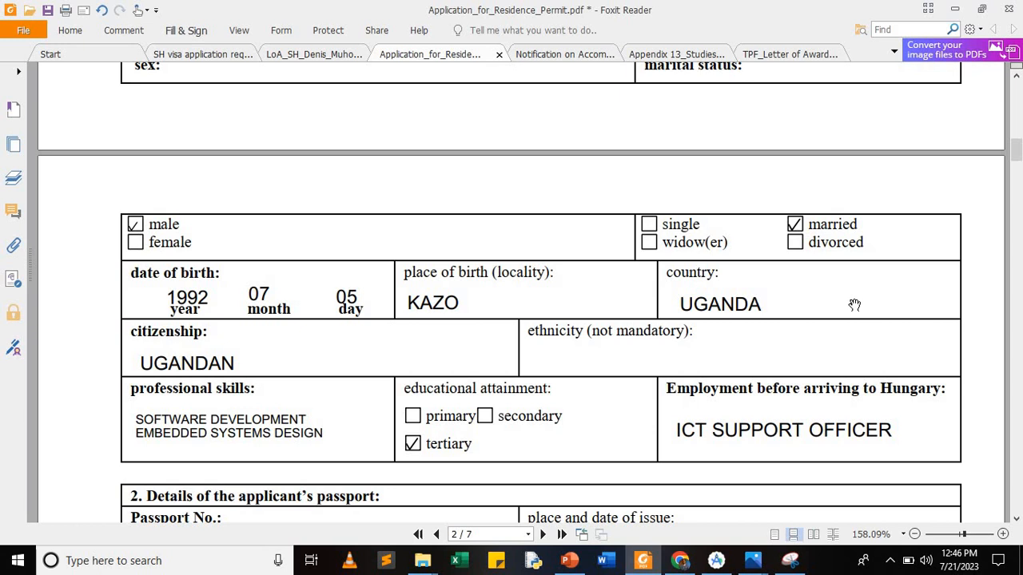
scroll(854, 304, "down", 3)
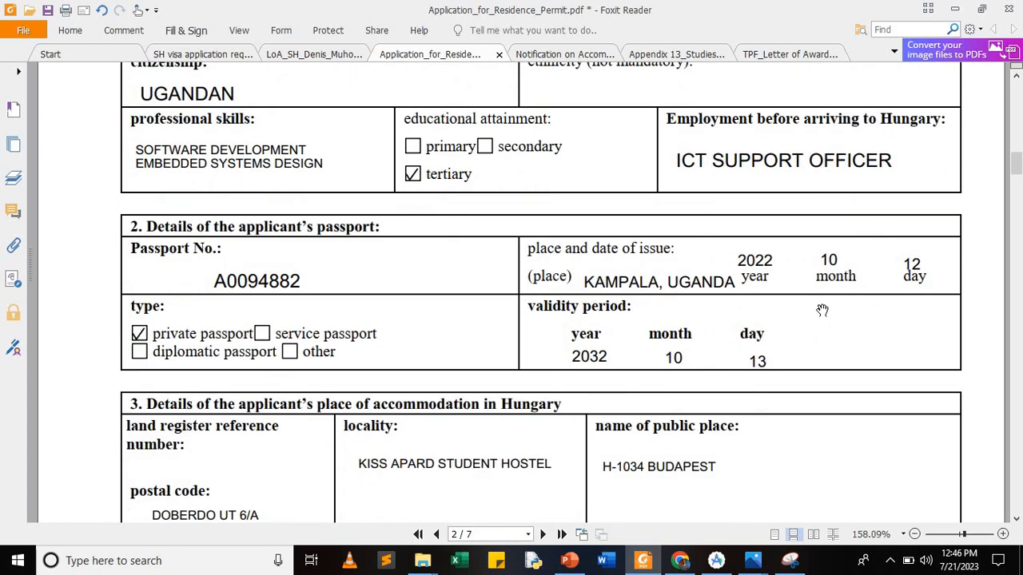
scroll(822, 311, "down", 1)
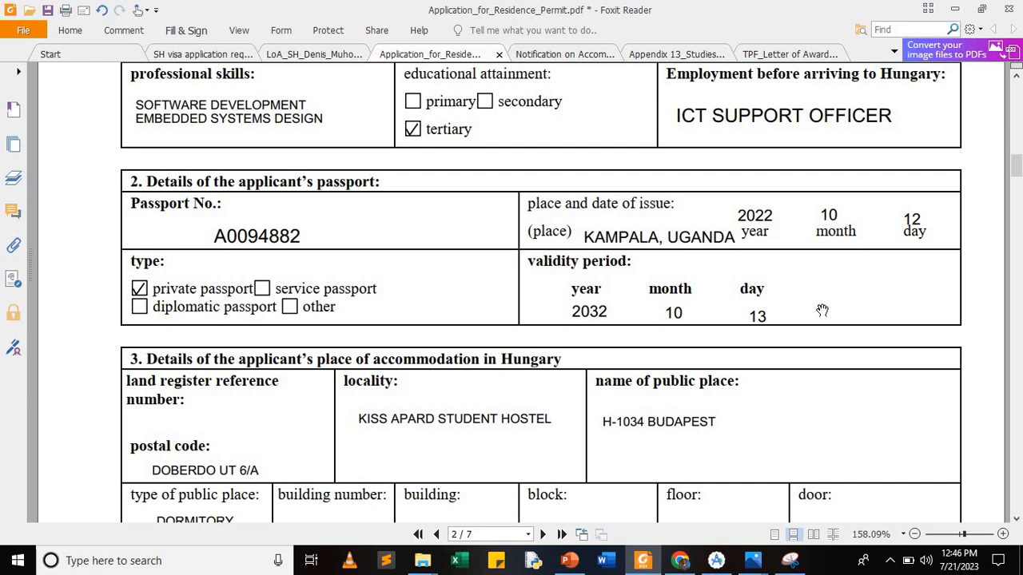
scroll(823, 310, "up", 6)
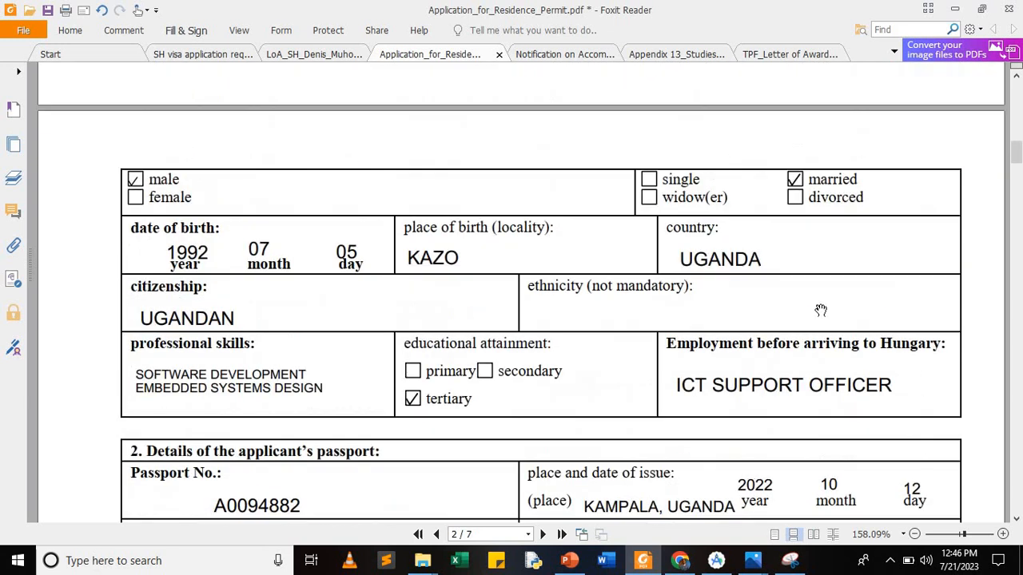
scroll(821, 310, "up", 9)
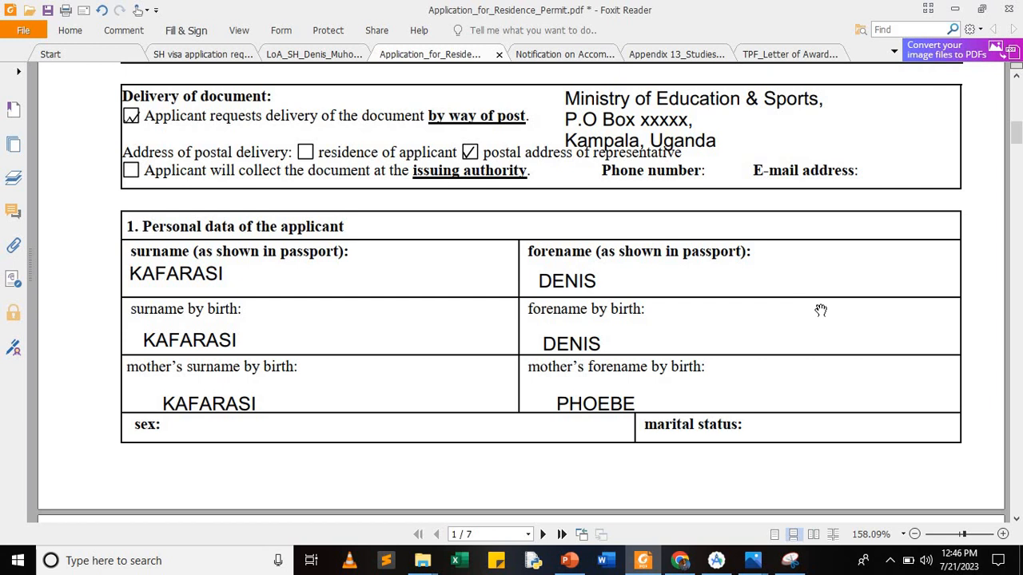
scroll(821, 310, "down", 6)
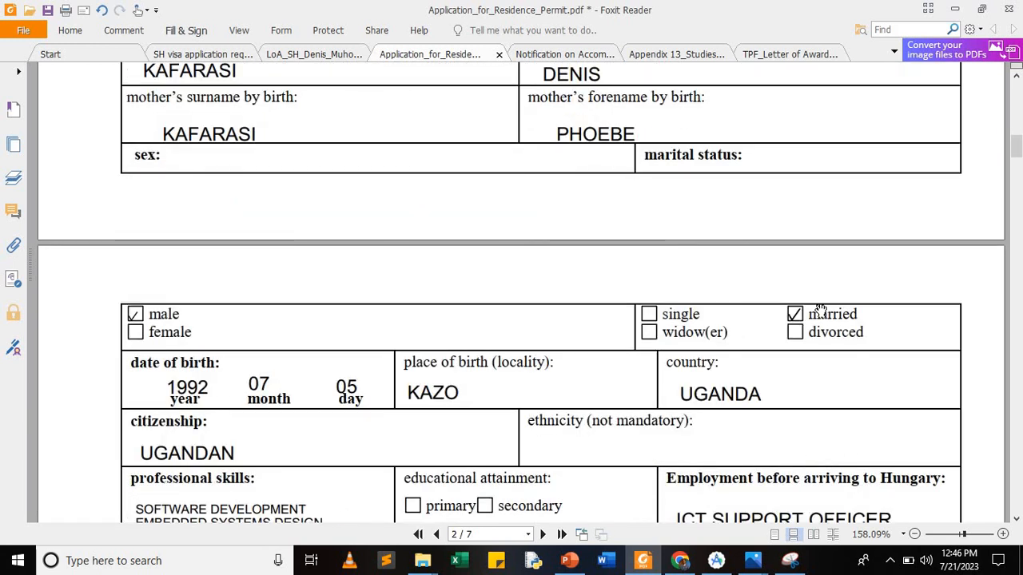
scroll(821, 310, "up", 2)
scroll(821, 310, "down", 9)
scroll(820, 310, "down", 10)
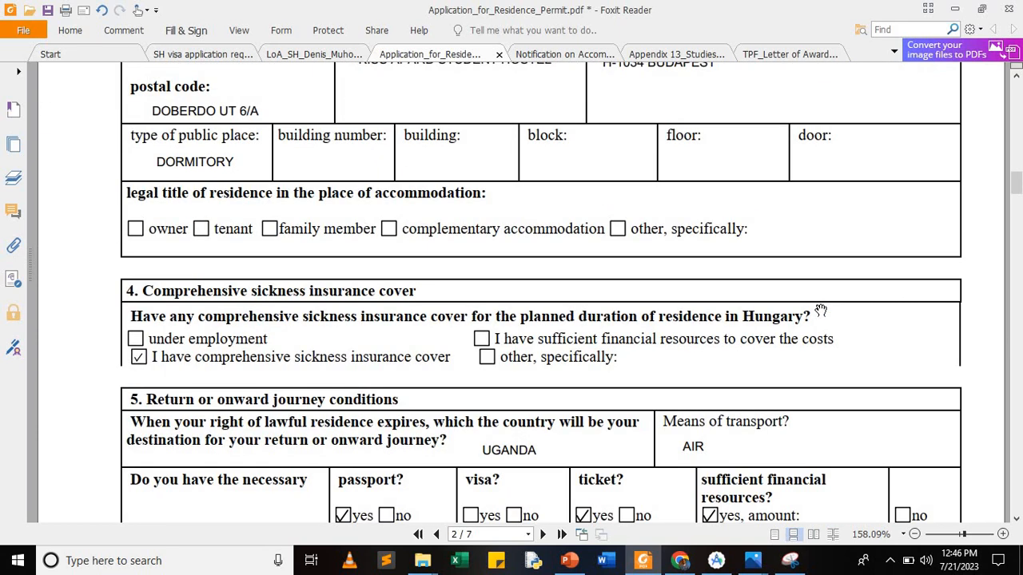
scroll(821, 310, "down", 2)
scroll(821, 311, "down", 2)
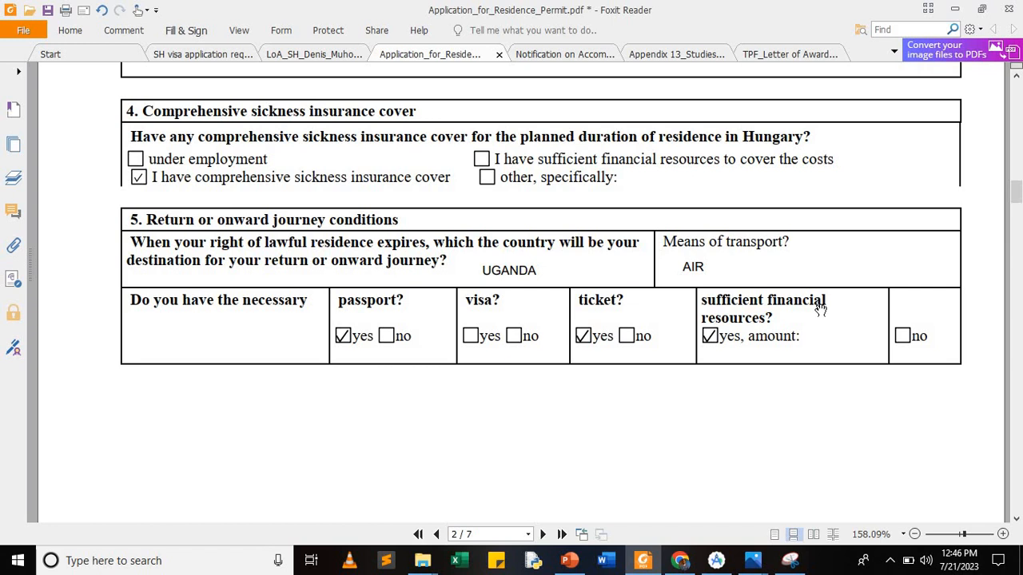
scroll(821, 311, "down", 7)
scroll(819, 311, "down", 17)
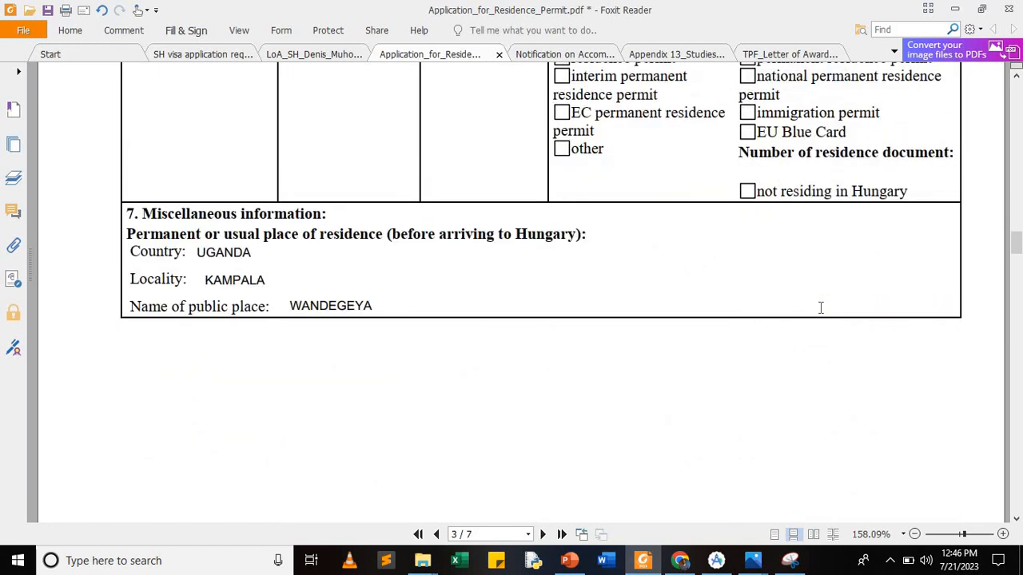
scroll(821, 308, "down", 13)
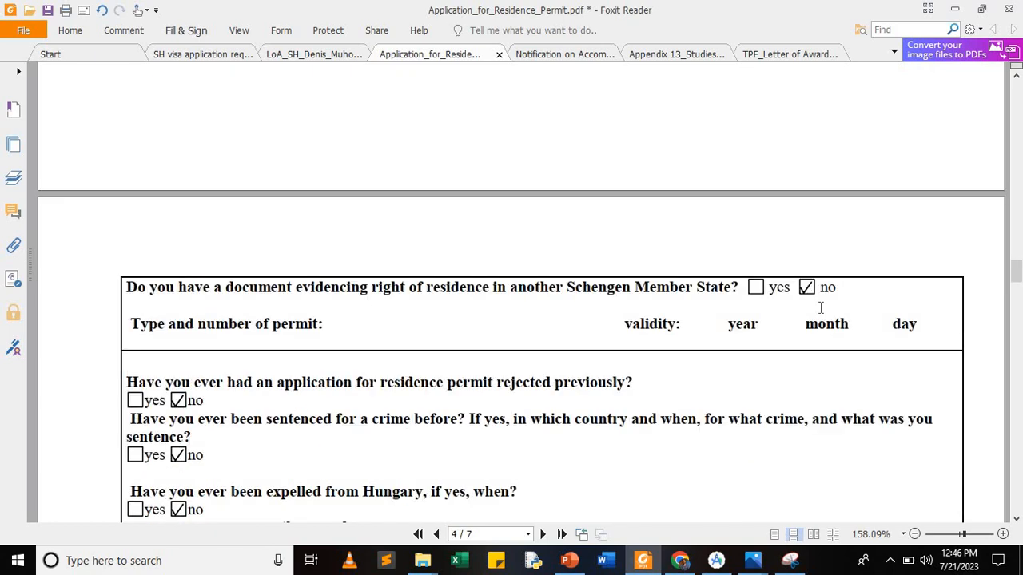
scroll(820, 307, "down", 3)
scroll(819, 311, "down", 15)
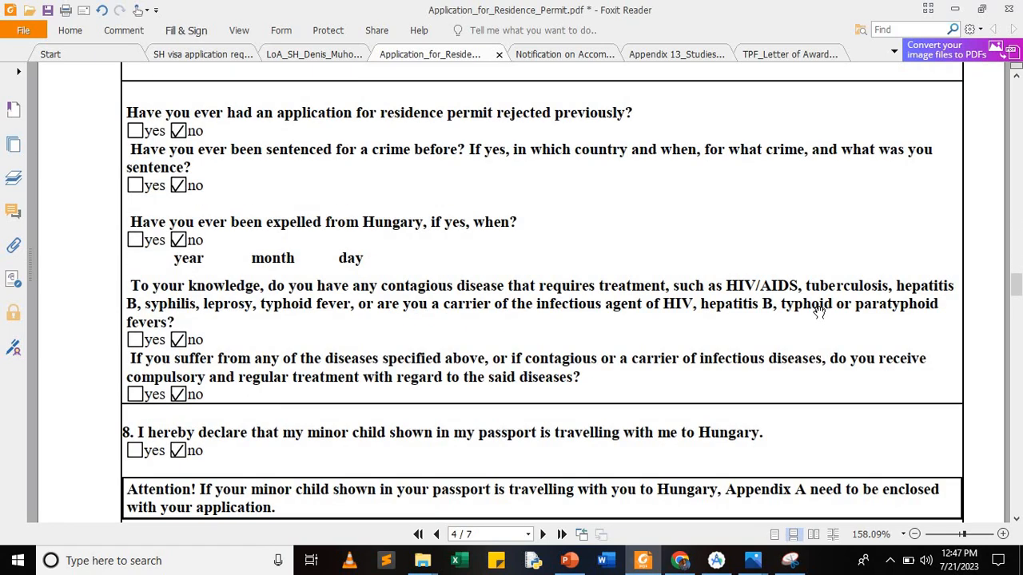
scroll(819, 312, "up", 3)
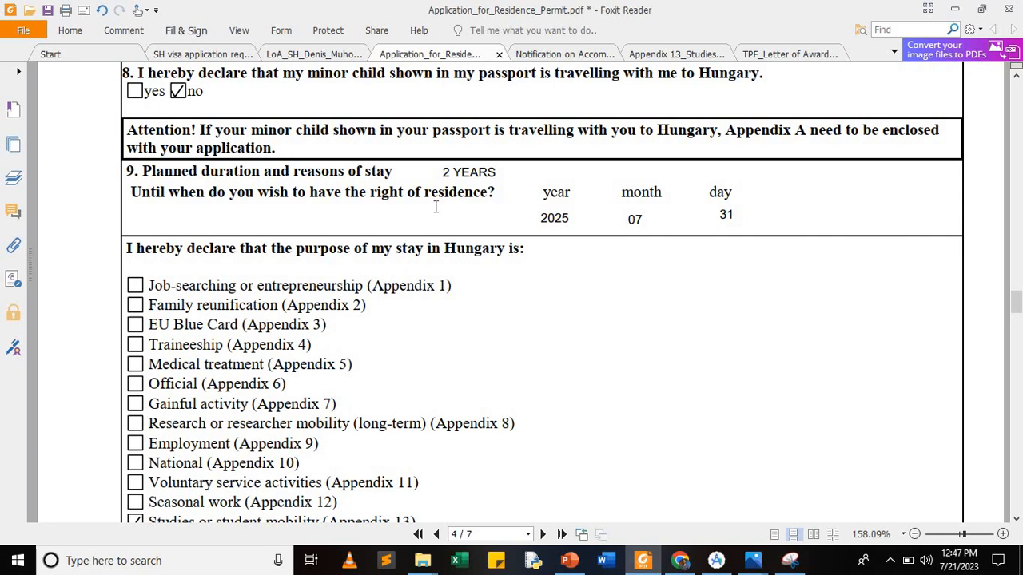
scroll(435, 207, "down", 3)
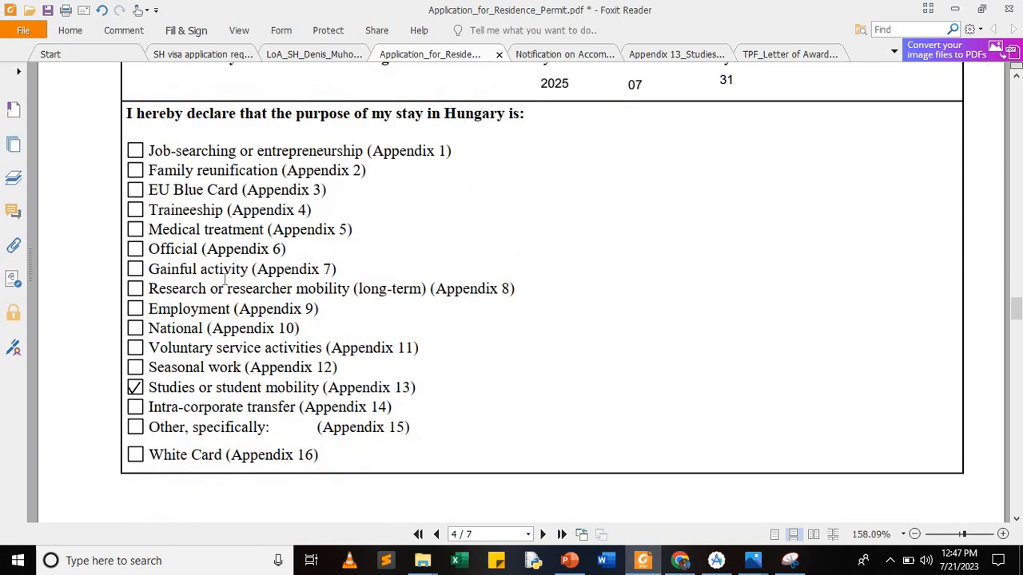
scroll(225, 278, "down", 10)
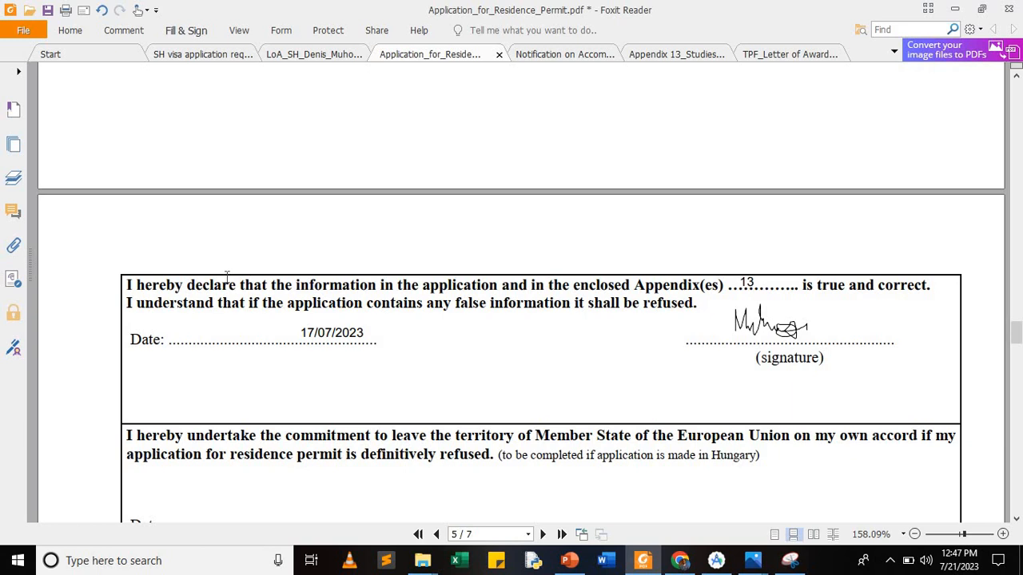
scroll(312, 268, "up", 6)
scroll(311, 269, "up", 1)
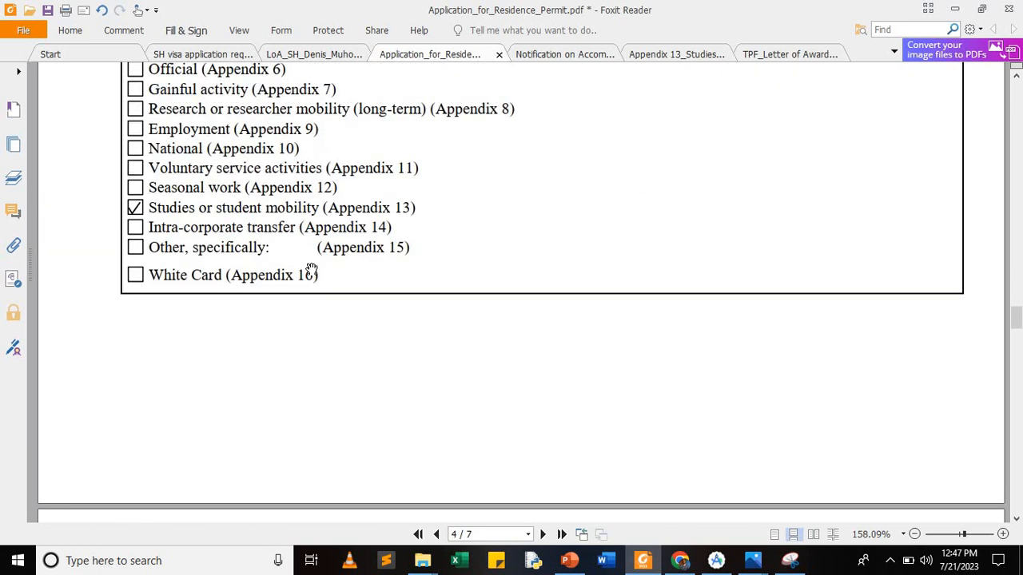
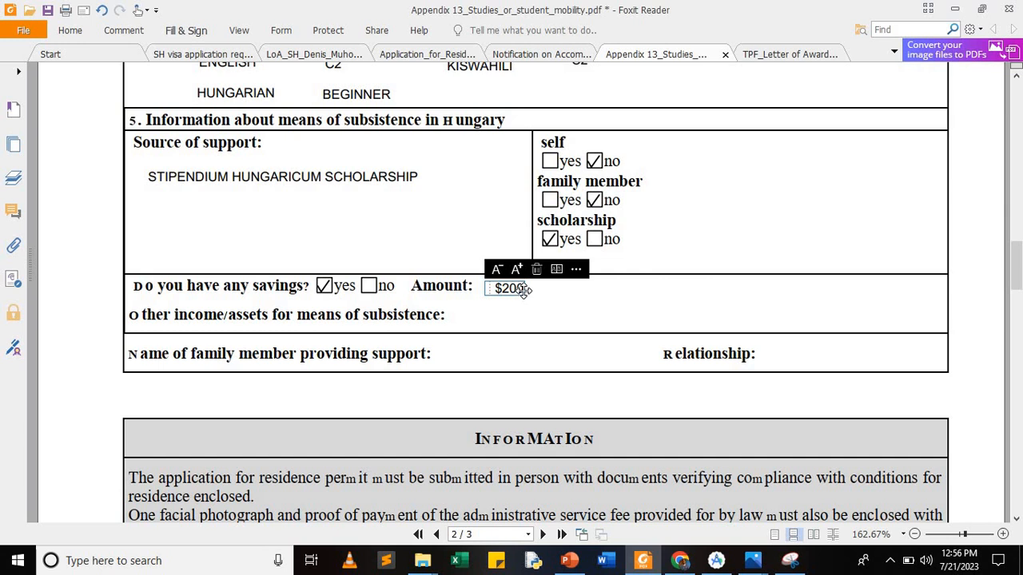
Step: Clear the $200 savings amount and switch the savings answer from yes to no
key("BackSpace")
key("BackSpace")
key("BackSpace")
key("BackSpace")
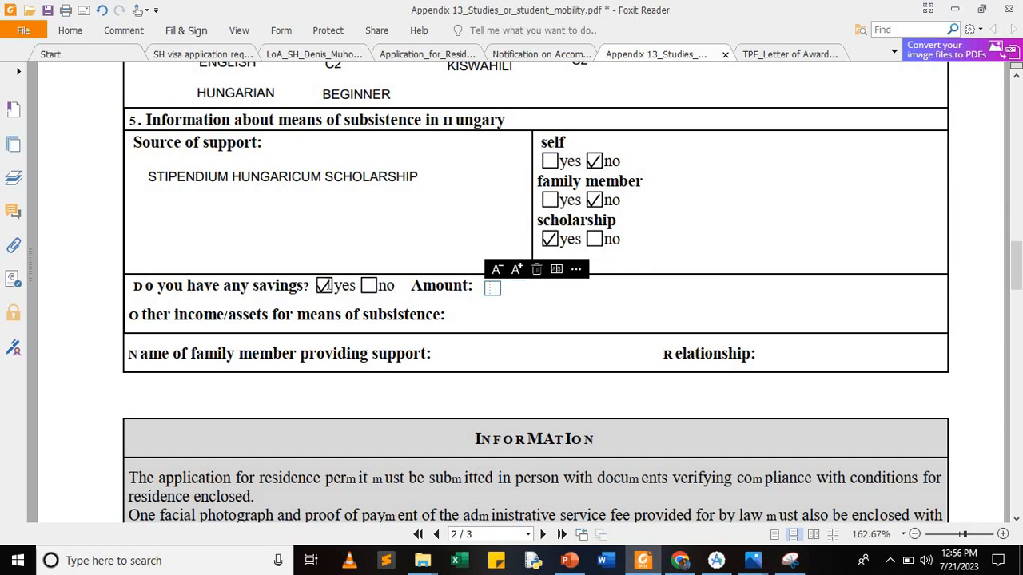
left_click(324, 286)
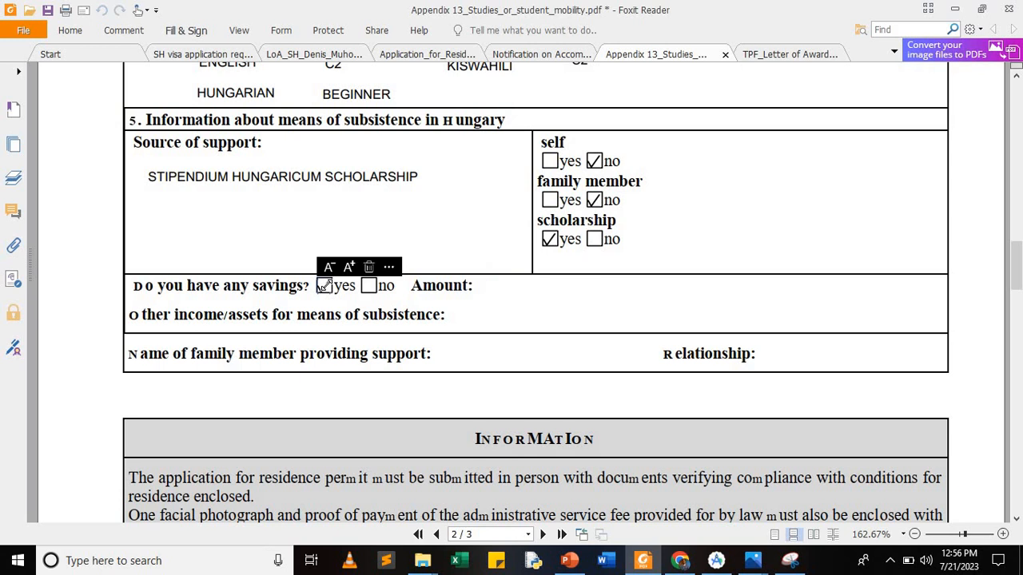
key("Delete")
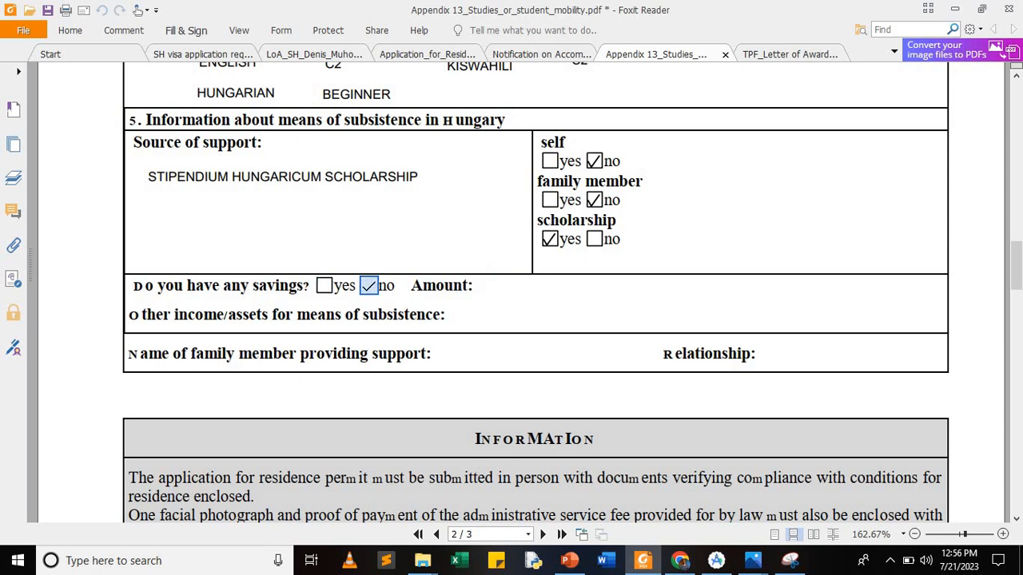
left_click(368, 285)
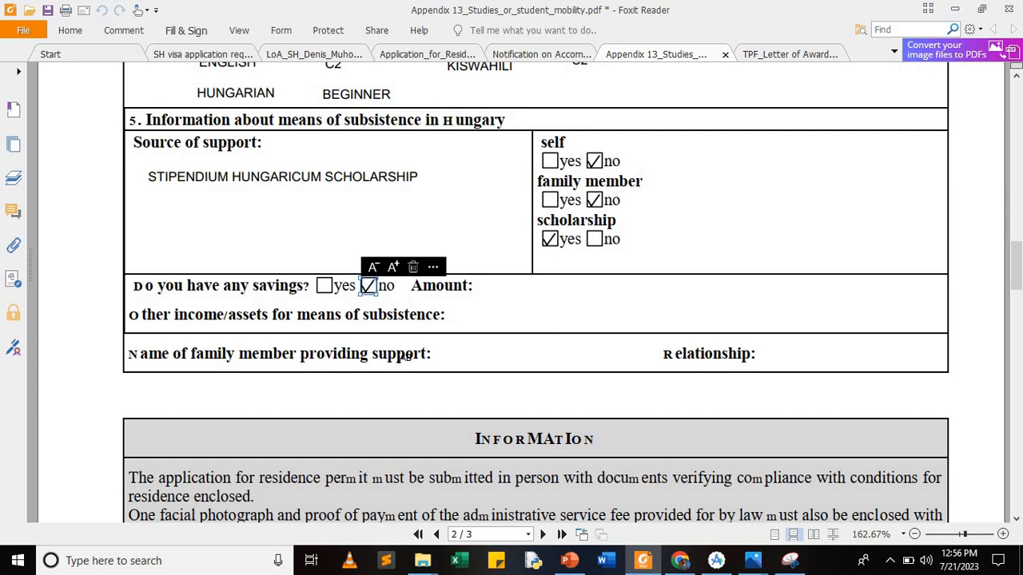
Step: Scroll back up to page 1 of the residence permit form
scroll(404, 358, "down", 3)
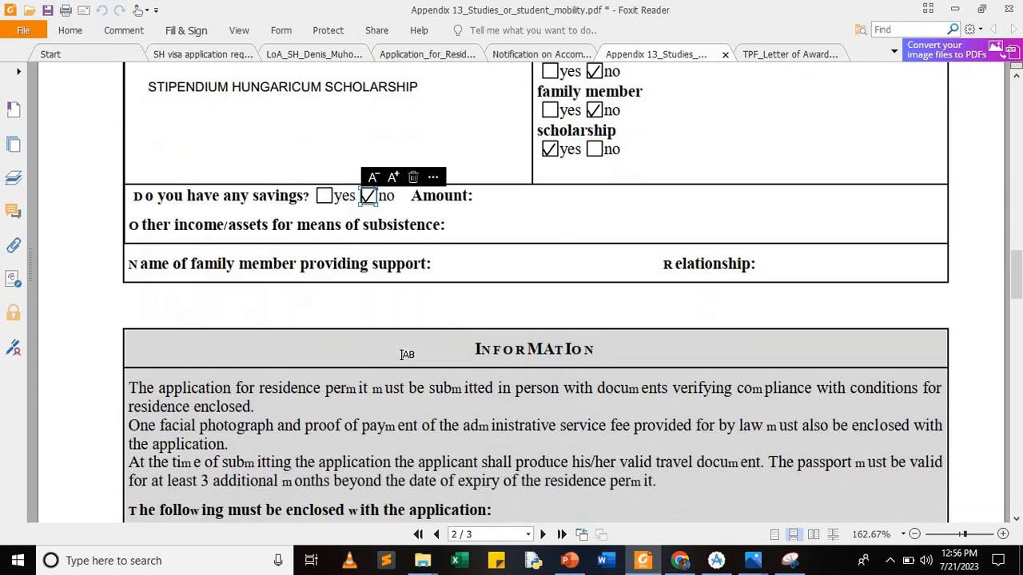
scroll(402, 356, "up", 2)
scroll(403, 357, "up", 3)
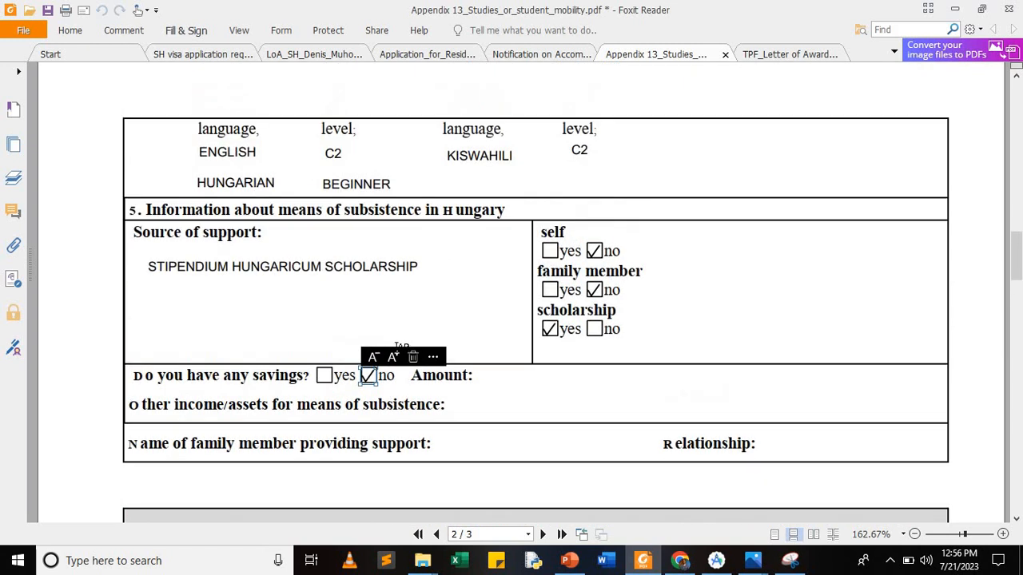
scroll(400, 345, "up", 6)
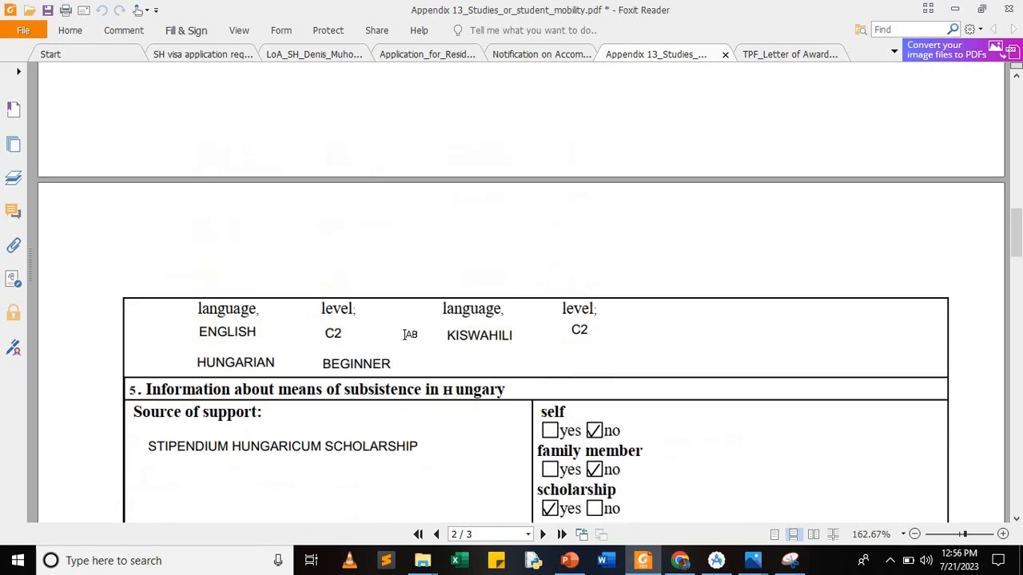
scroll(406, 336, "up", 5)
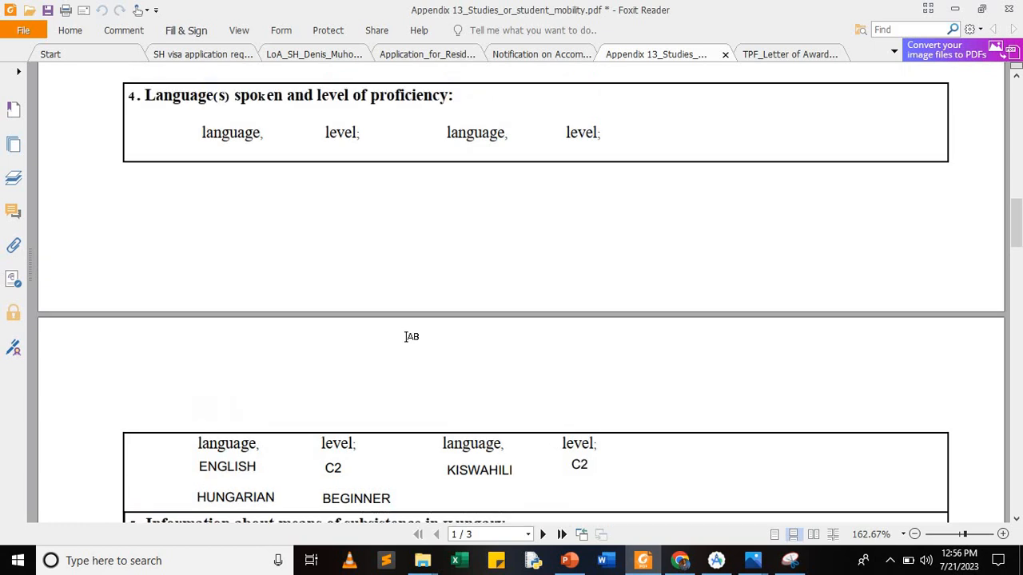
scroll(406, 337, "up", 11)
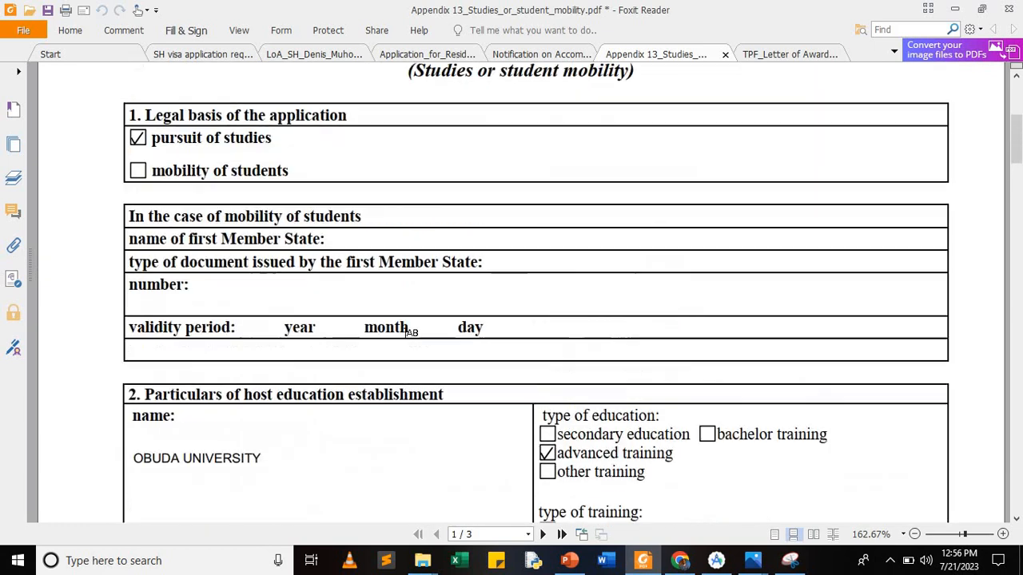
scroll(410, 336, "down", 6)
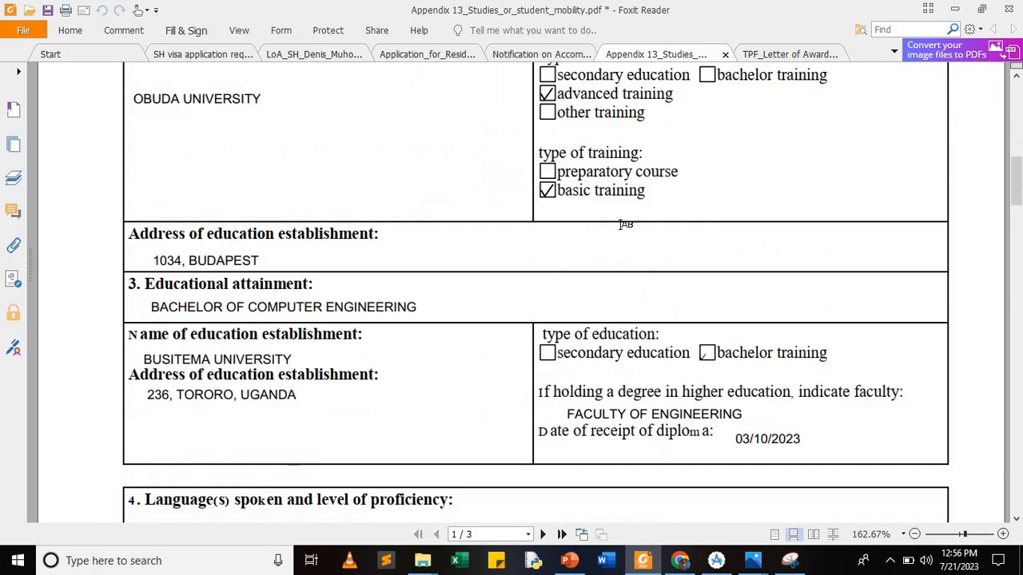
Step: Hide the page thumbnails panel and return to the residence permit application form
left_click(550, 56)
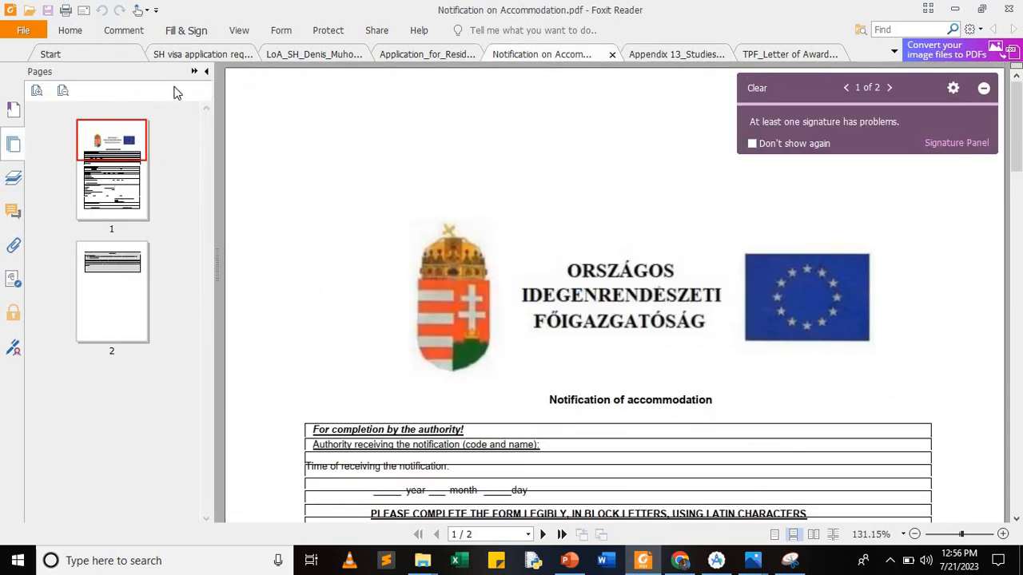
left_click(207, 73)
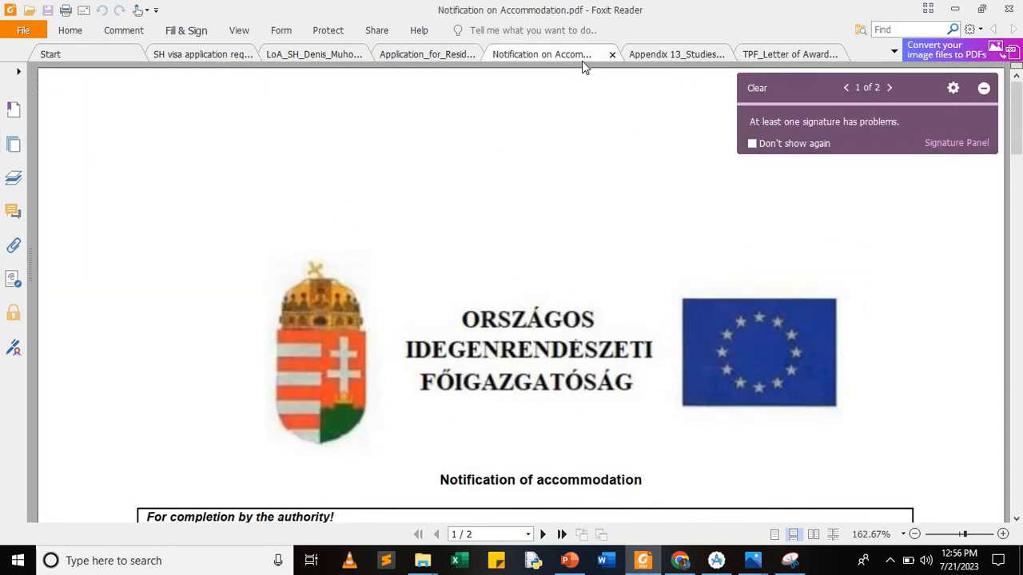
left_click(668, 56)
scroll(443, 270, "down", 13)
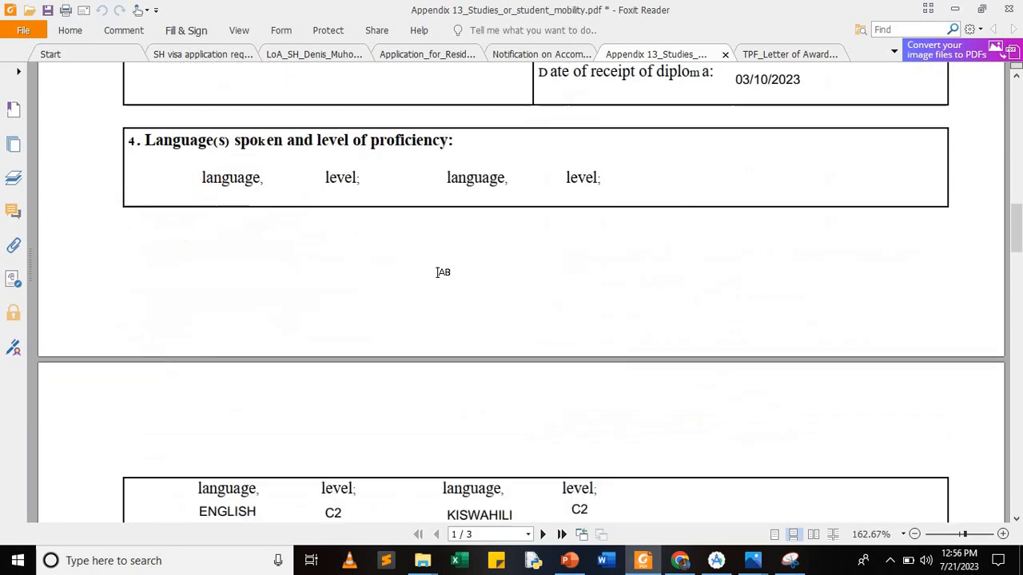
scroll(443, 272, "down", 13)
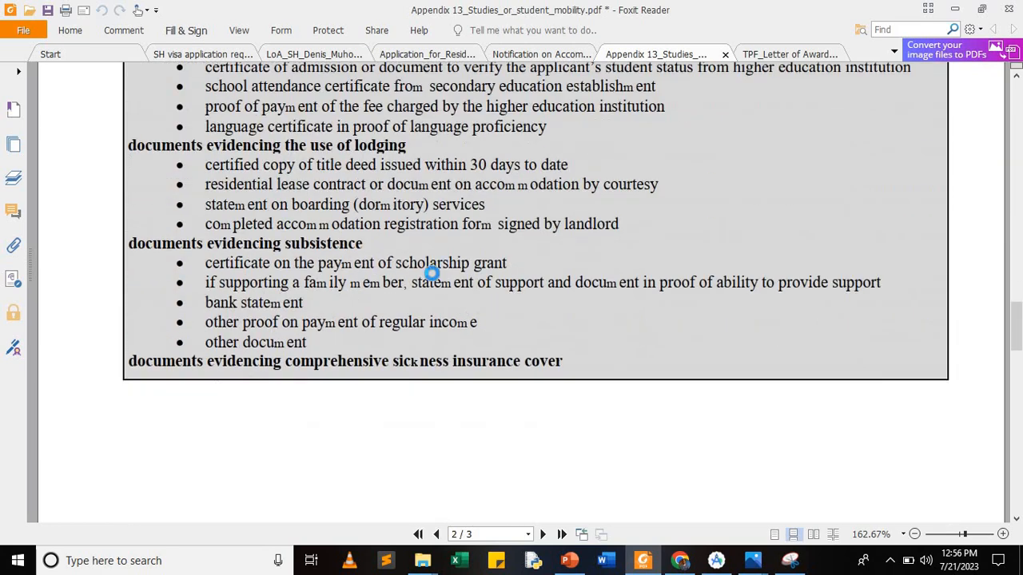
Step: Review pages 2 and 3 of Appendix 13 down to the end of the Information box
scroll(438, 278, "up", 5)
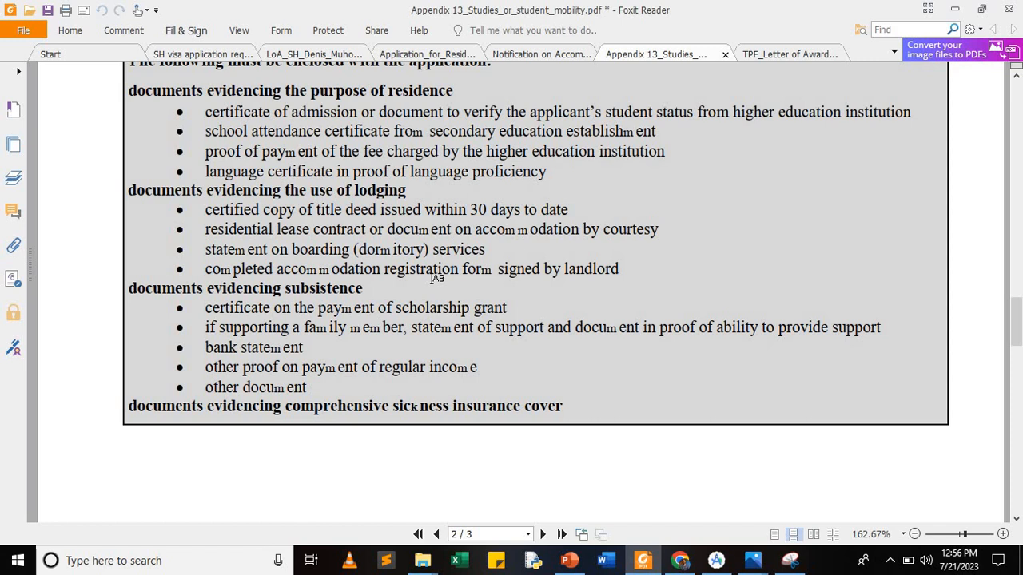
scroll(365, 285, "up", 3)
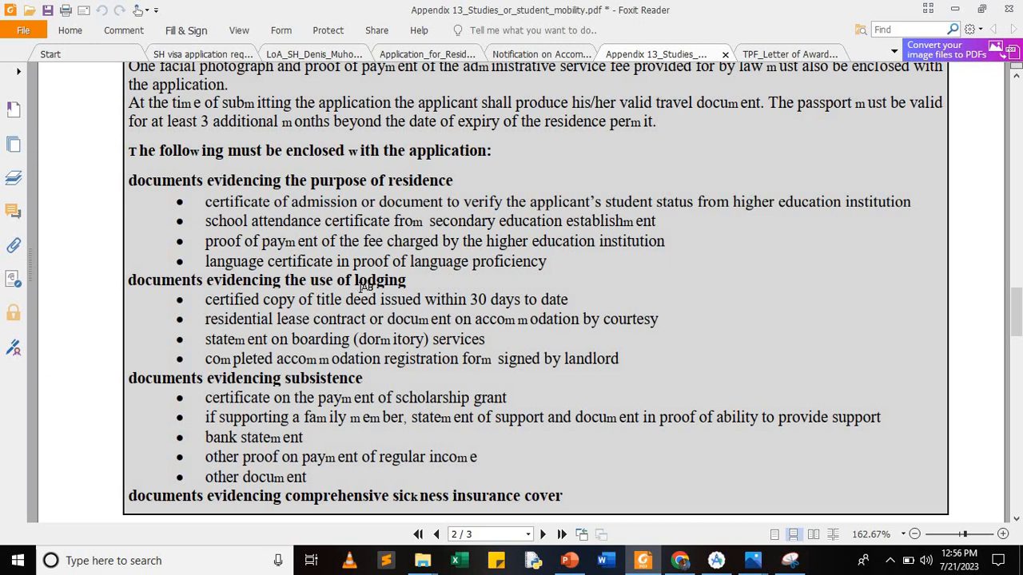
scroll(365, 285, "up", 2)
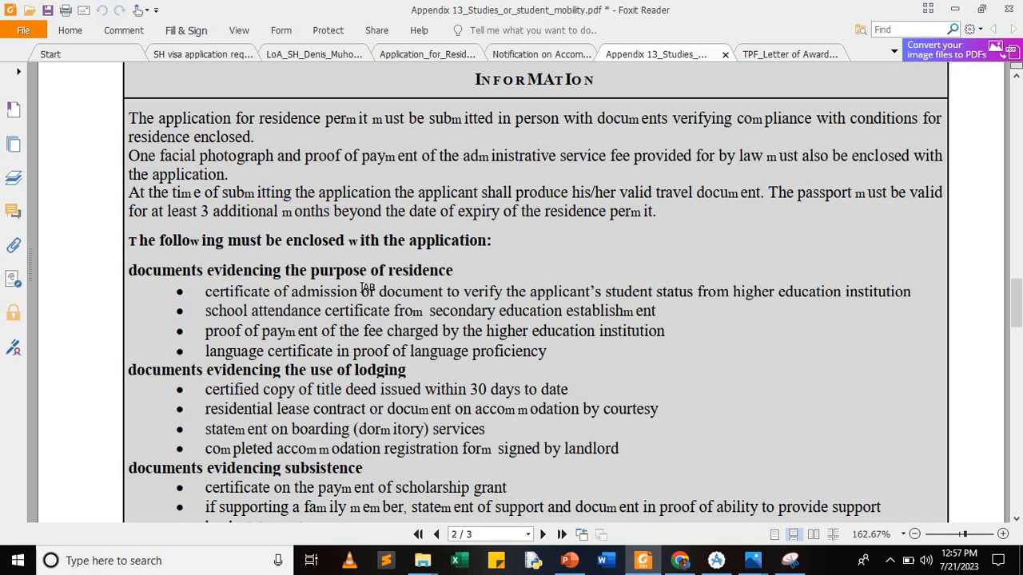
scroll(367, 288, "down", 3)
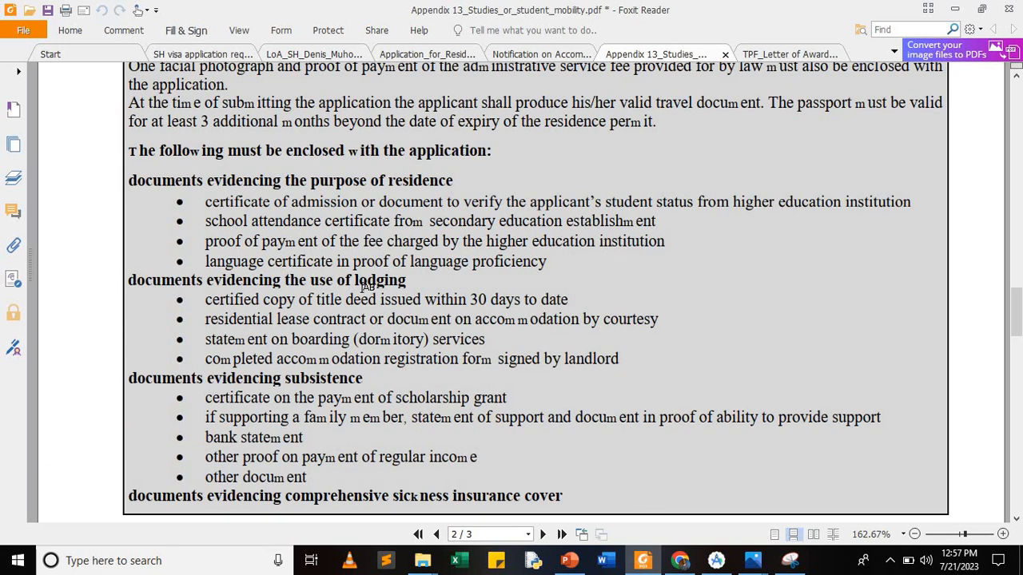
scroll(367, 287, "down", 2)
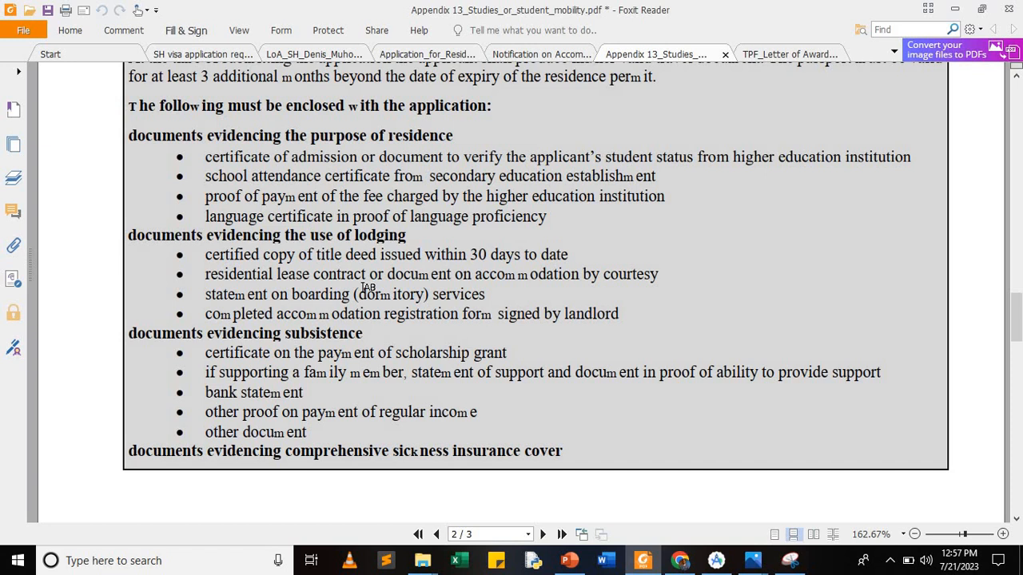
scroll(368, 288, "down", 1)
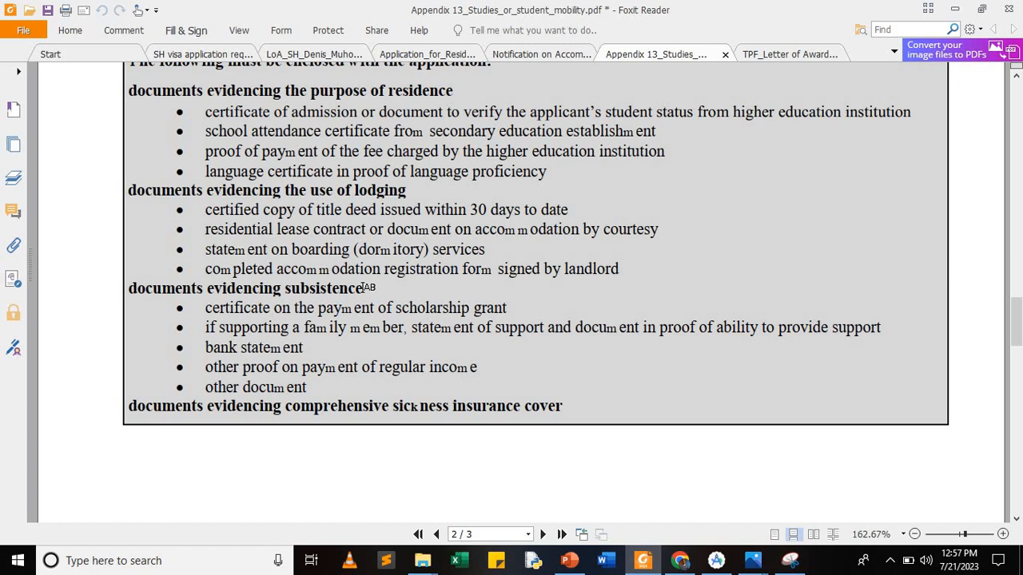
scroll(364, 287, "down", 10)
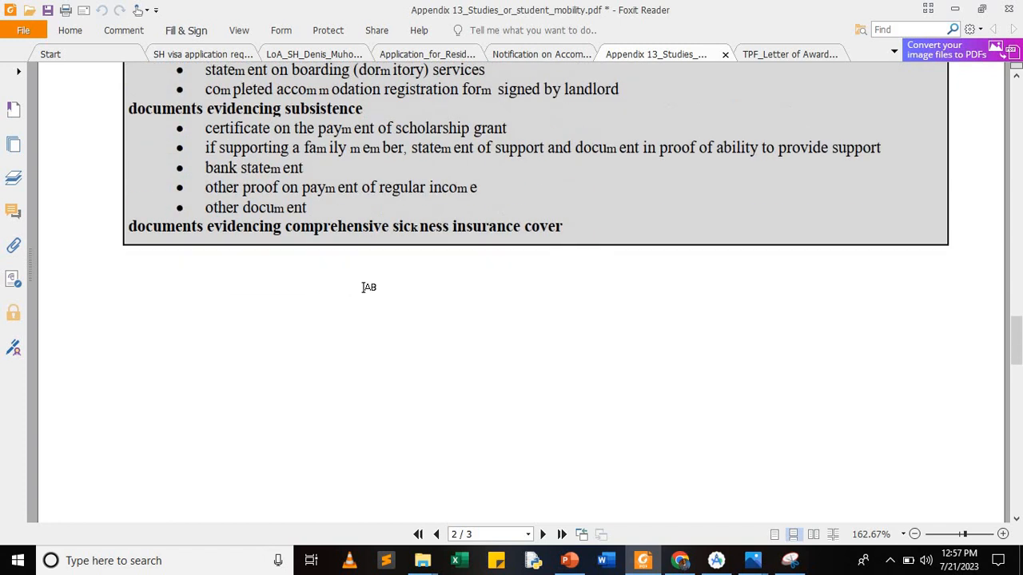
scroll(364, 287, "up", 2)
scroll(363, 287, "up", 1)
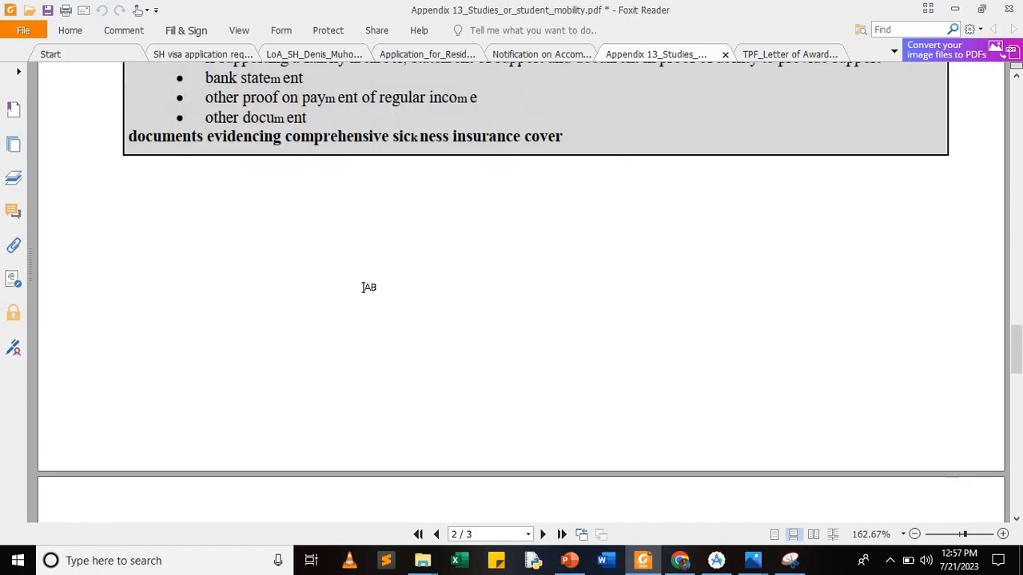
scroll(368, 287, "down", 10)
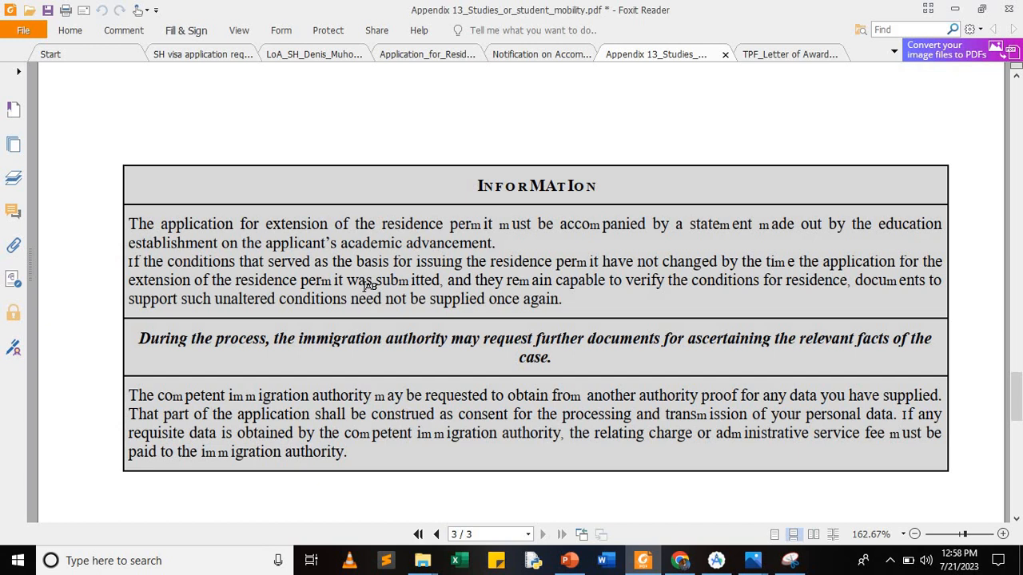
scroll(370, 286, "down", 3)
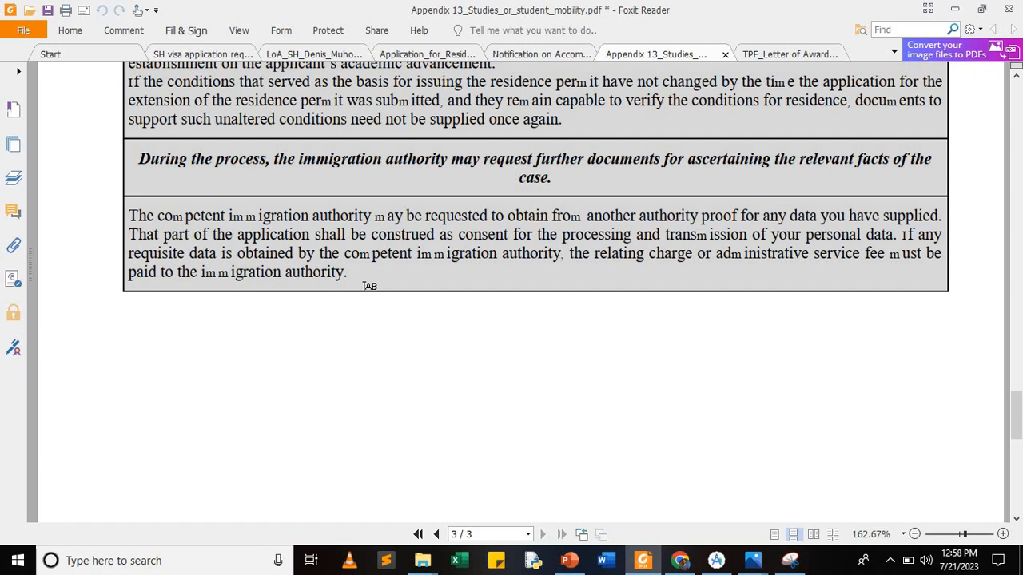
scroll(363, 286, "down", 5)
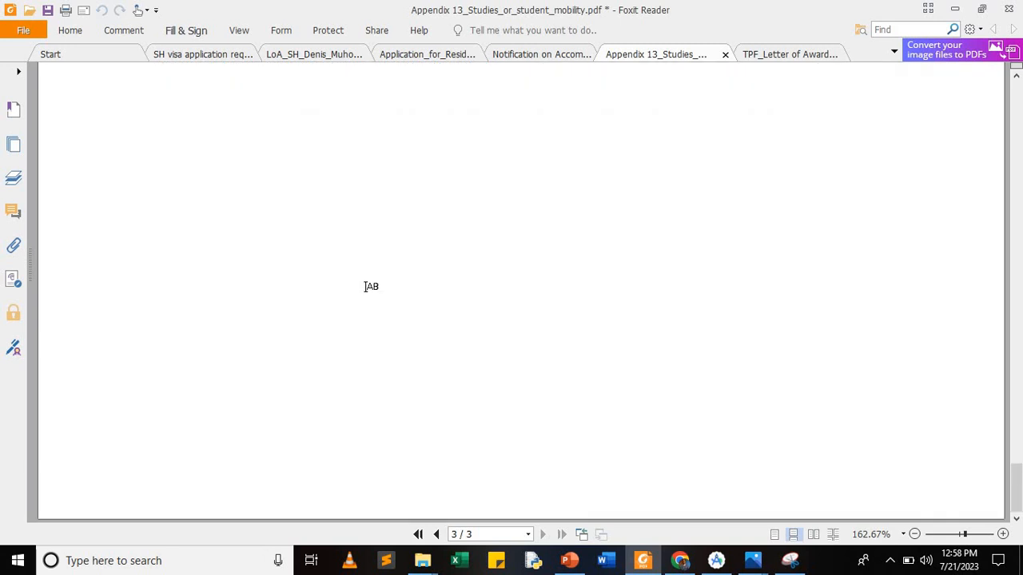
Step: Switch to the Notification on Accommodation PDF and scroll into the form
left_click(548, 56)
scroll(383, 250, "down", 3)
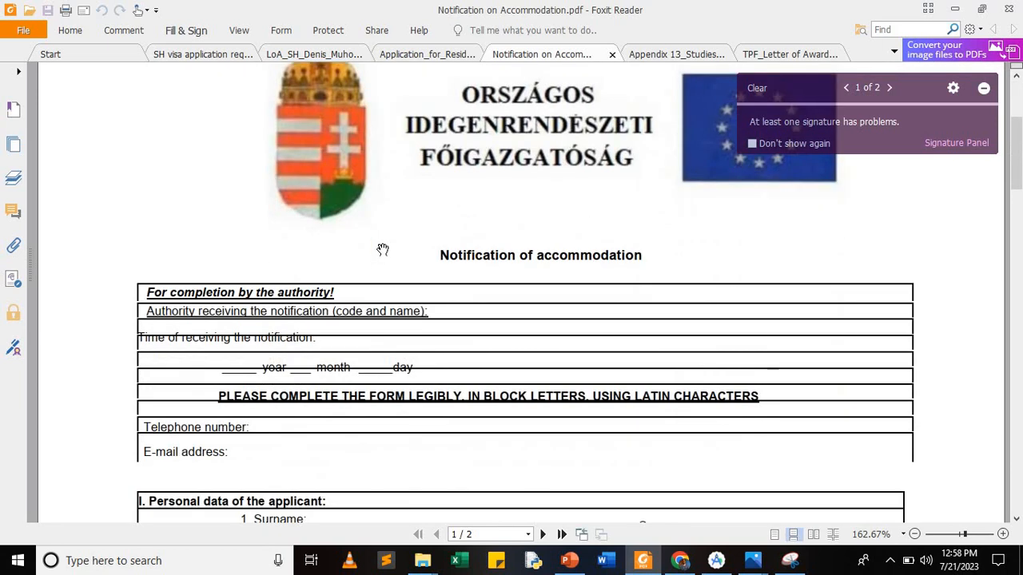
scroll(383, 250, "down", 1)
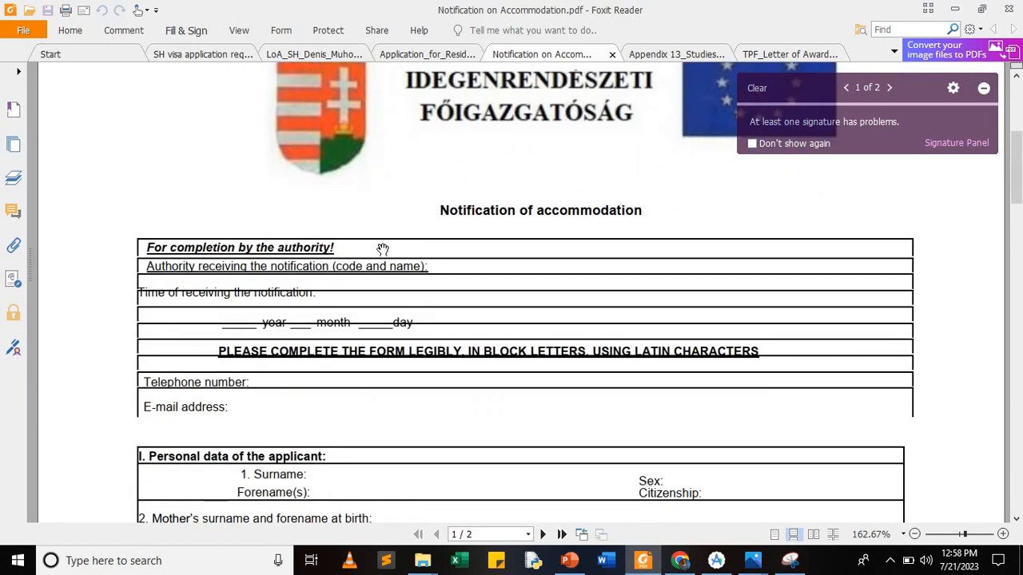
scroll(383, 250, "down", 1)
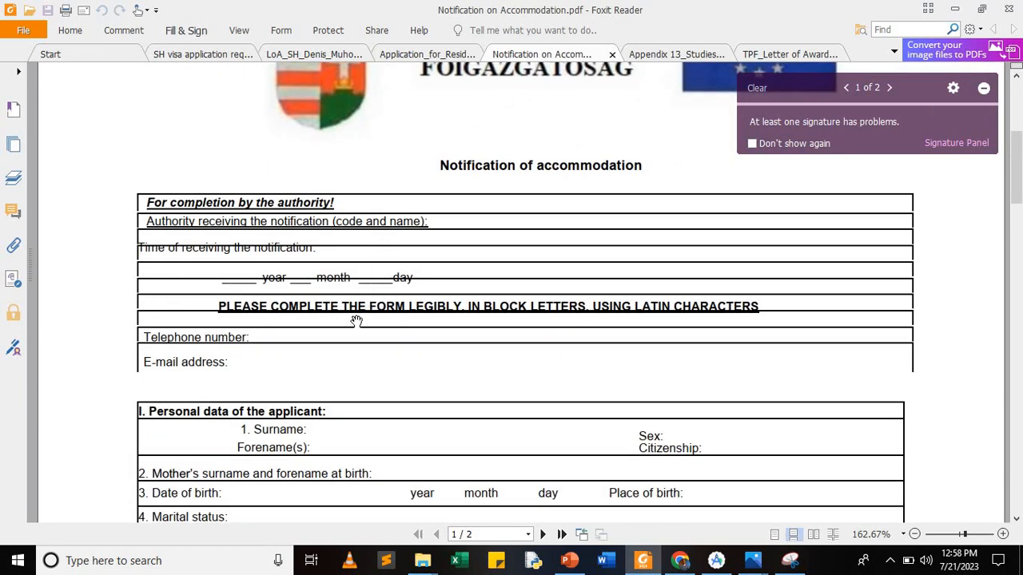
scroll(356, 321, "down", 1)
left_click(307, 295)
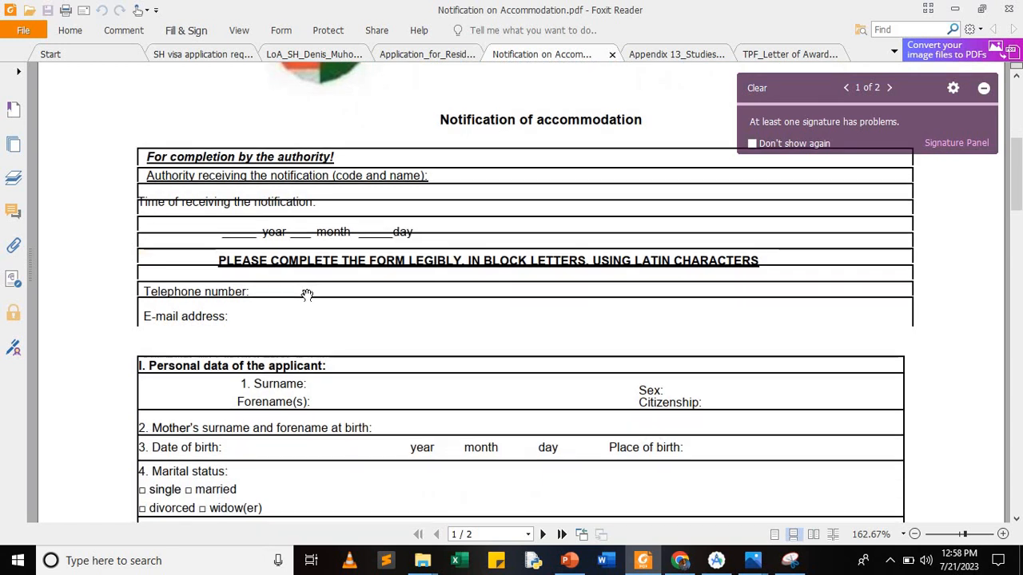
left_click(306, 293)
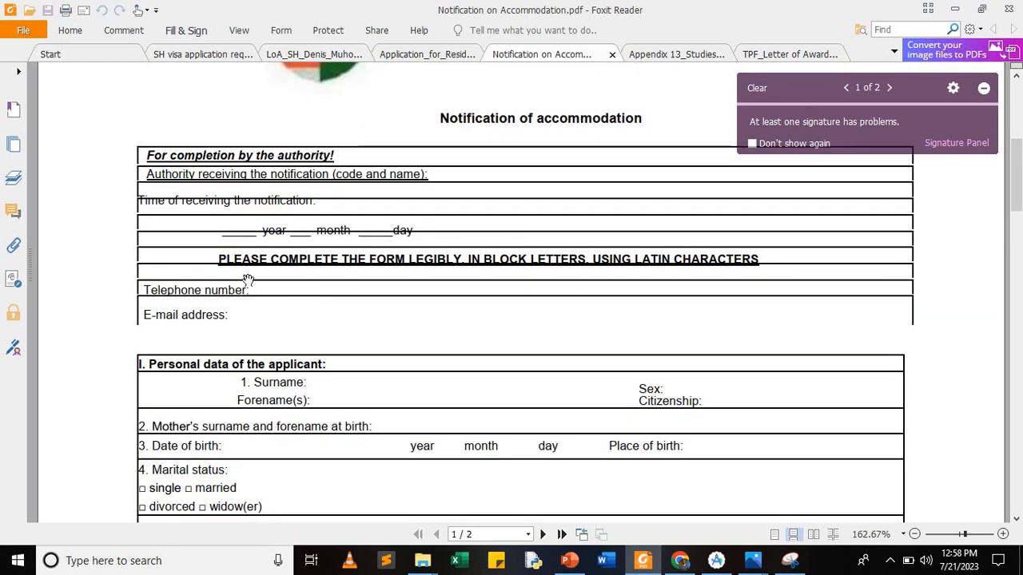
Step: Try placing the saved signature; dismiss the protected-document error and reopen Fill & Sign
left_click(191, 32)
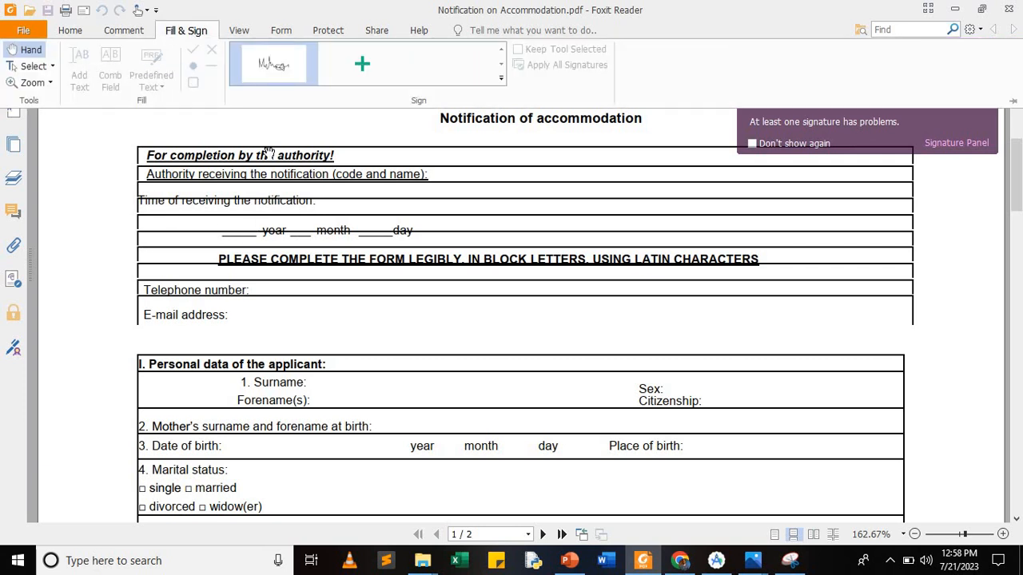
left_click(278, 71)
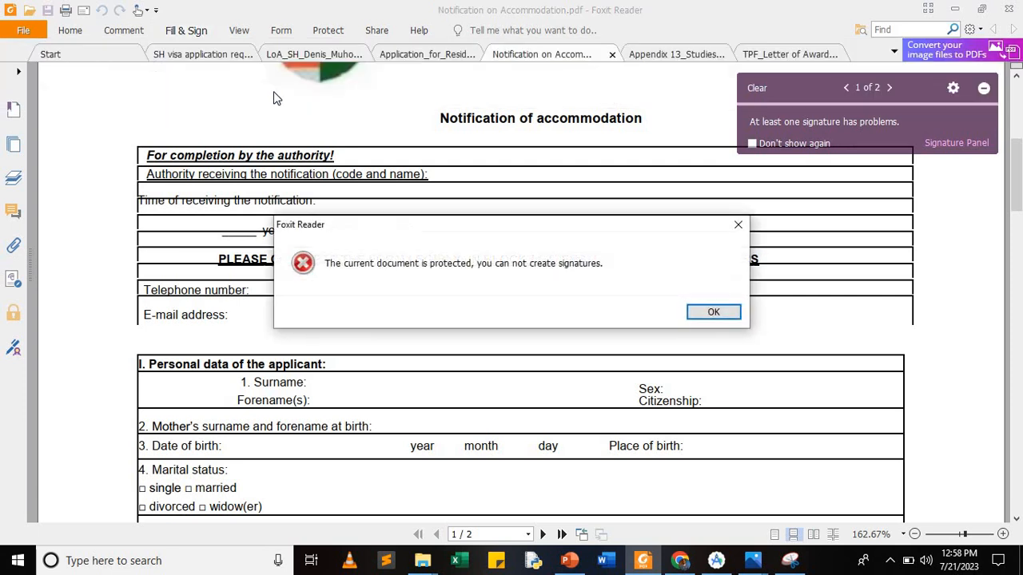
left_click(739, 229)
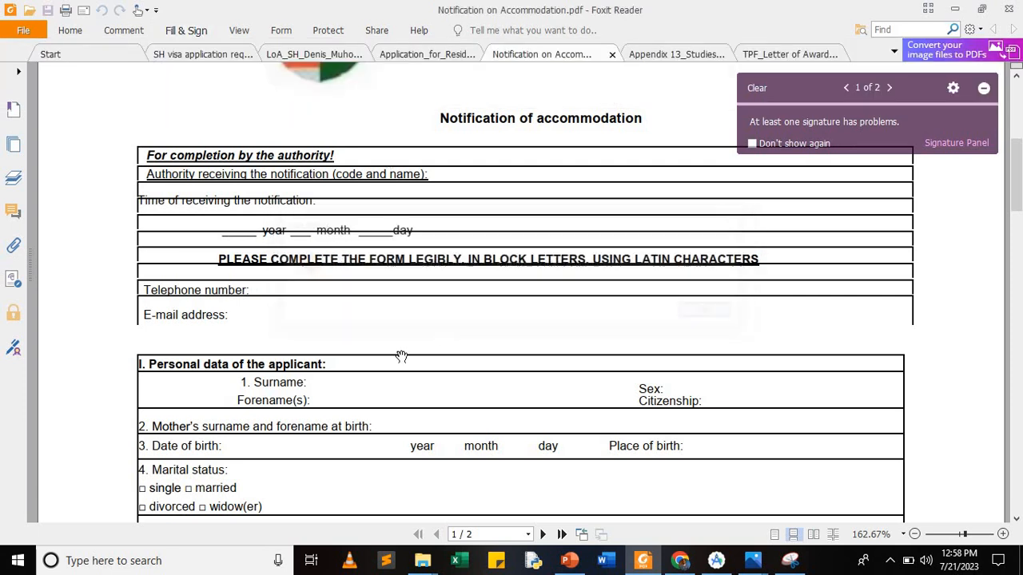
left_click(189, 32)
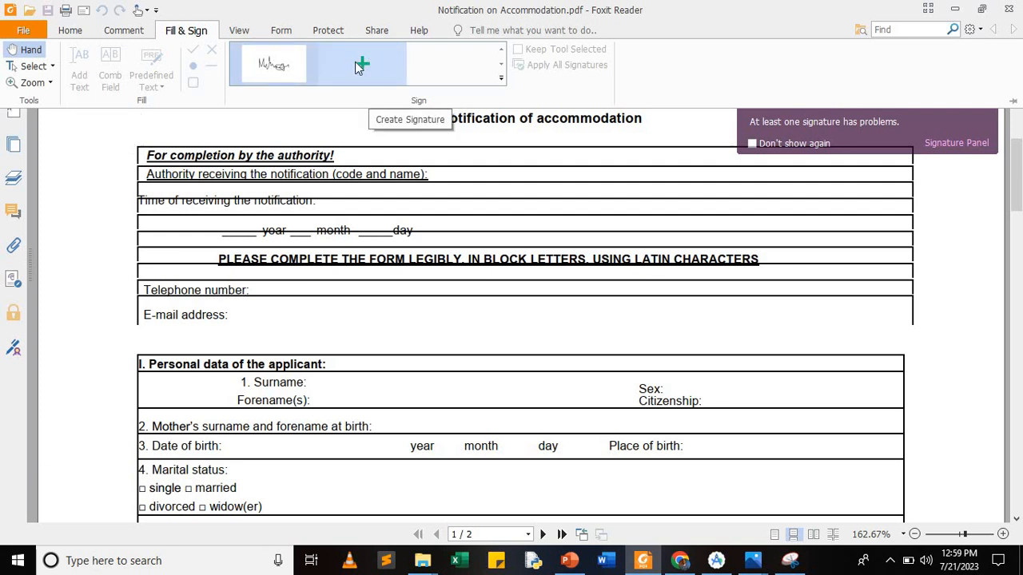
Step: Hide the Fill & Sign tools and look over the unfilled personal data section
left_click(312, 296)
scroll(312, 297, "down", 1)
scroll(313, 296, "down", 4)
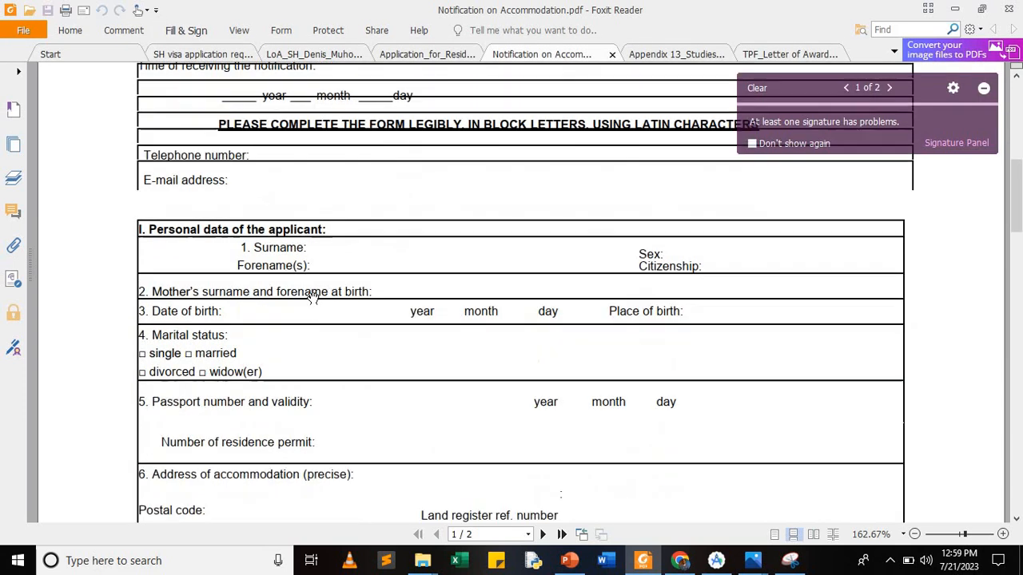
scroll(312, 296, "down", 3)
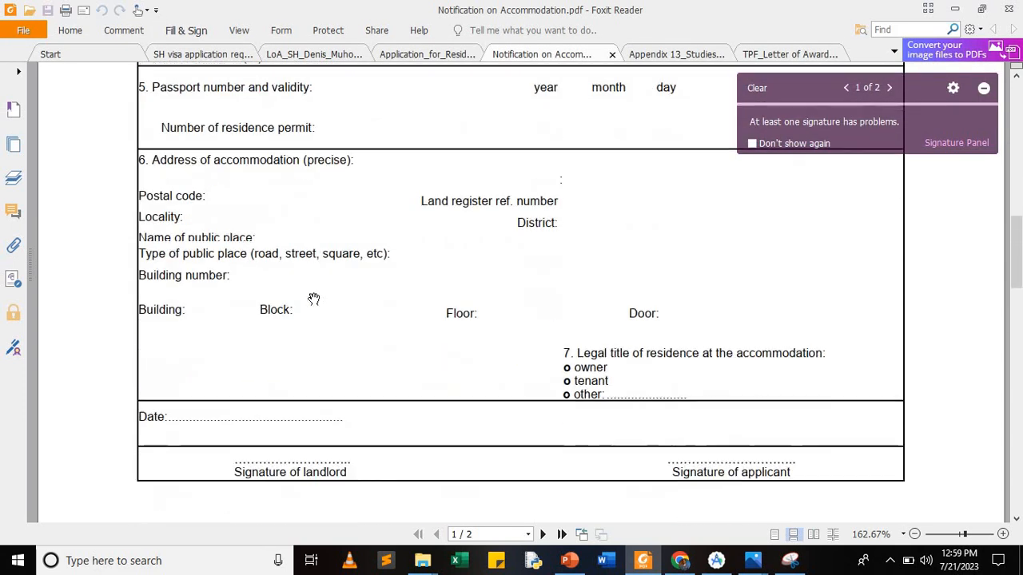
scroll(312, 272, "up", 3)
scroll(314, 276, "up", 3)
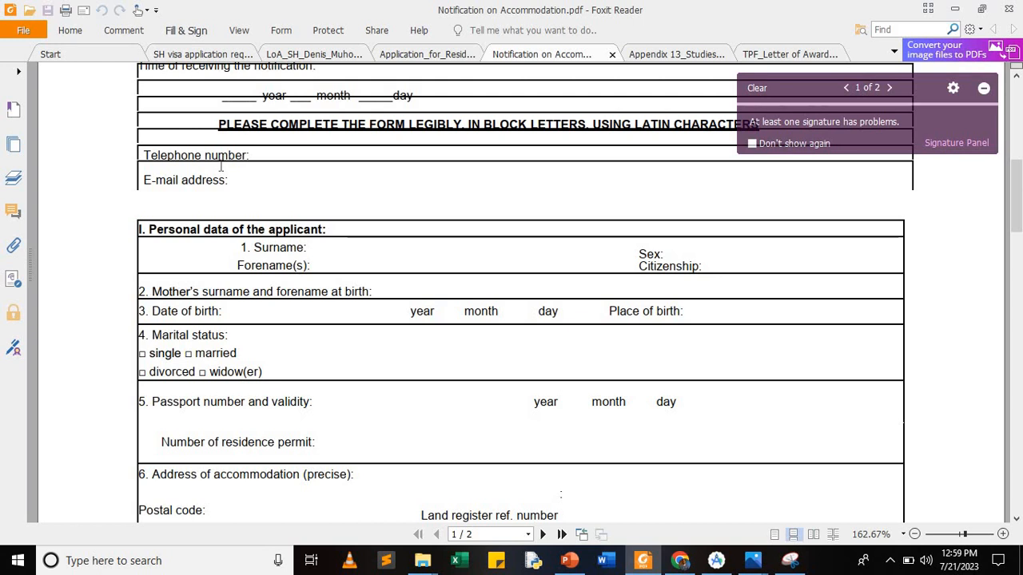
Step: Scroll down to the landlord and applicant signature lines, then show the hidden tray icons
scroll(222, 166, "down", 1)
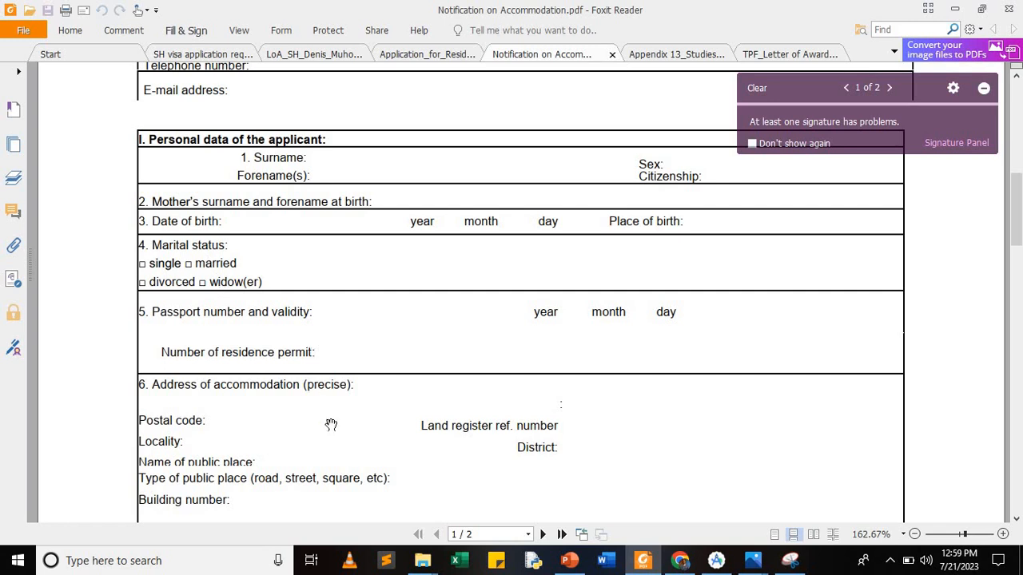
scroll(331, 424, "down", 1)
scroll(331, 424, "down", 3)
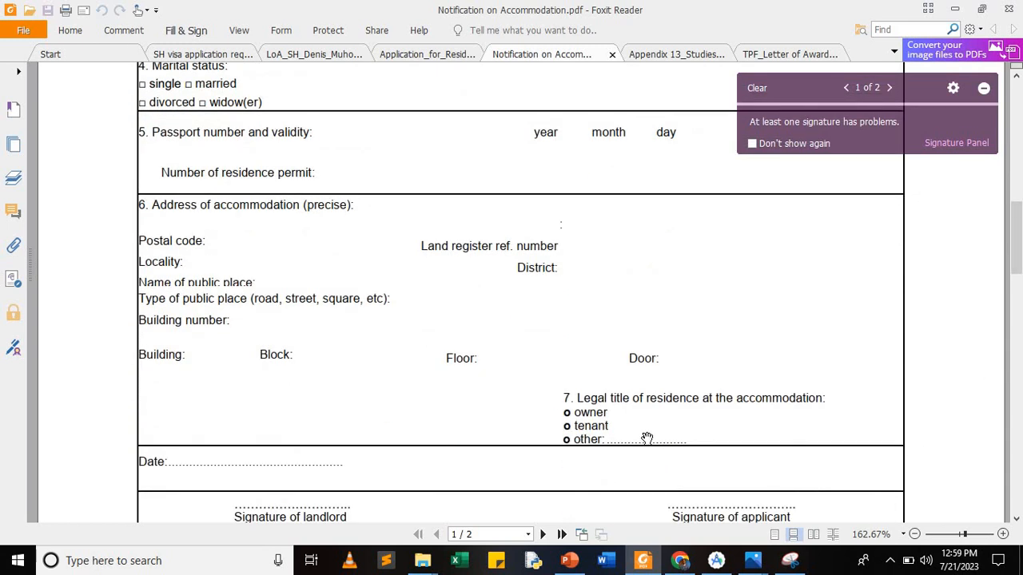
scroll(646, 439, "down", 3)
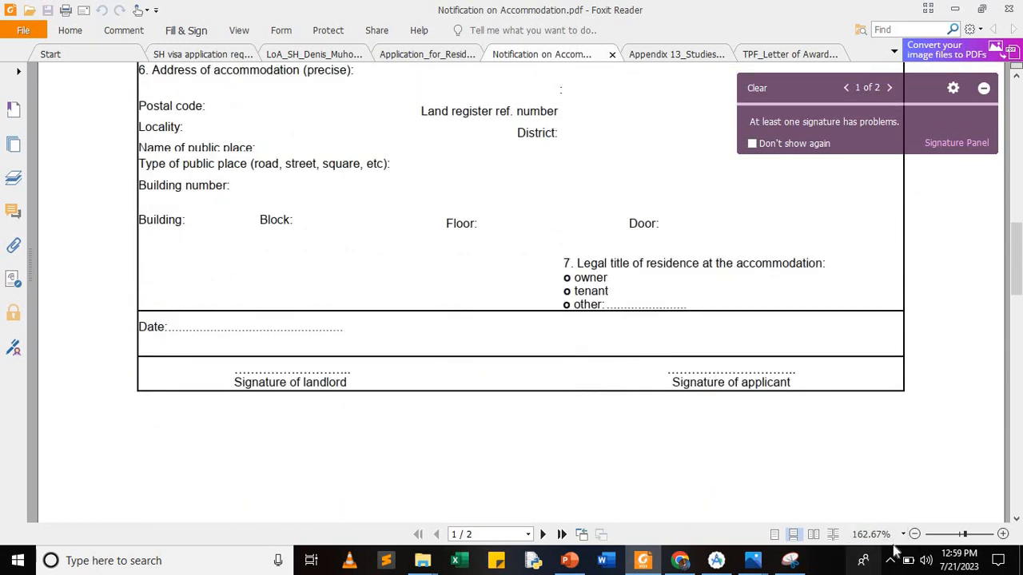
left_click(891, 561)
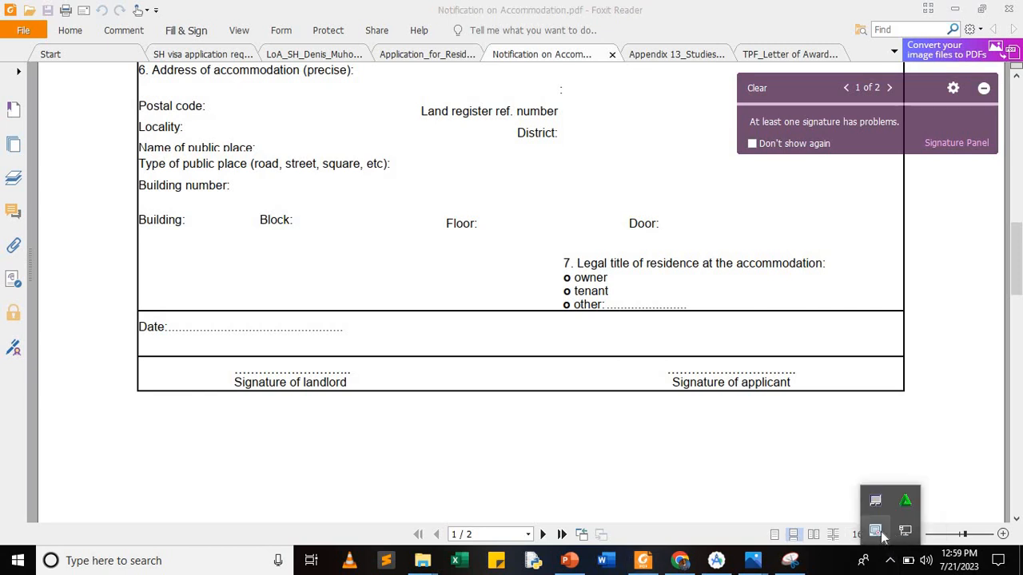